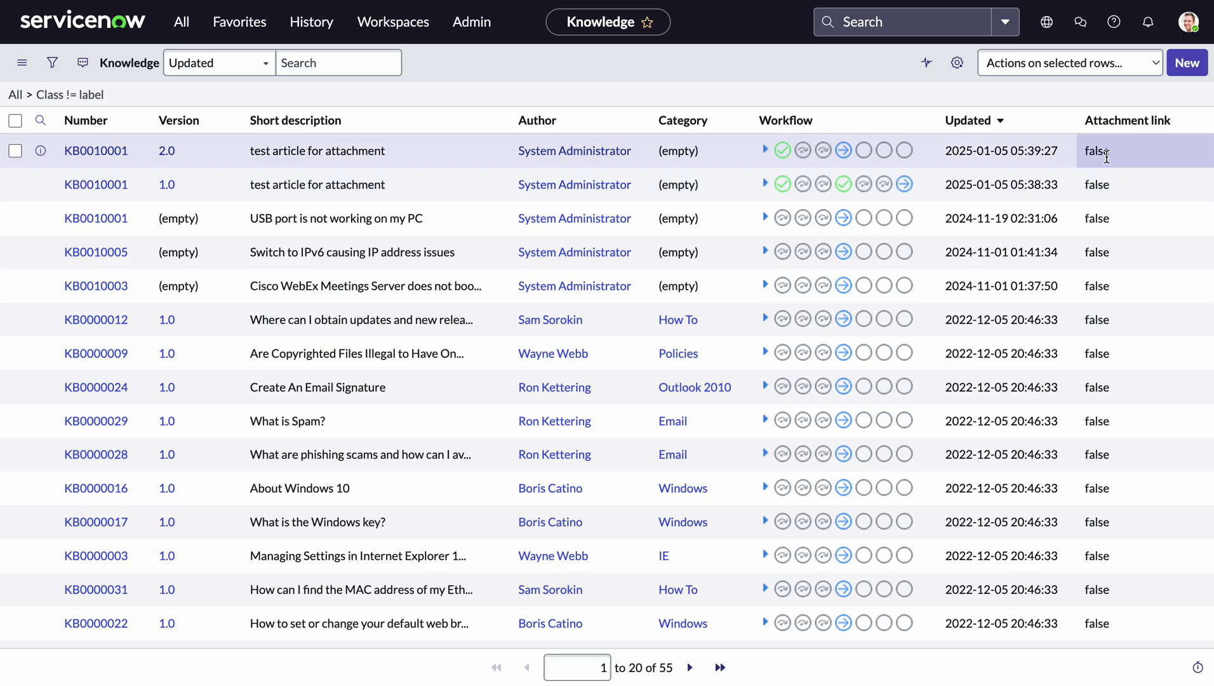
# - Search the navigator for "database views" and open the Database Views list
pyautogui.click(1102, 156)
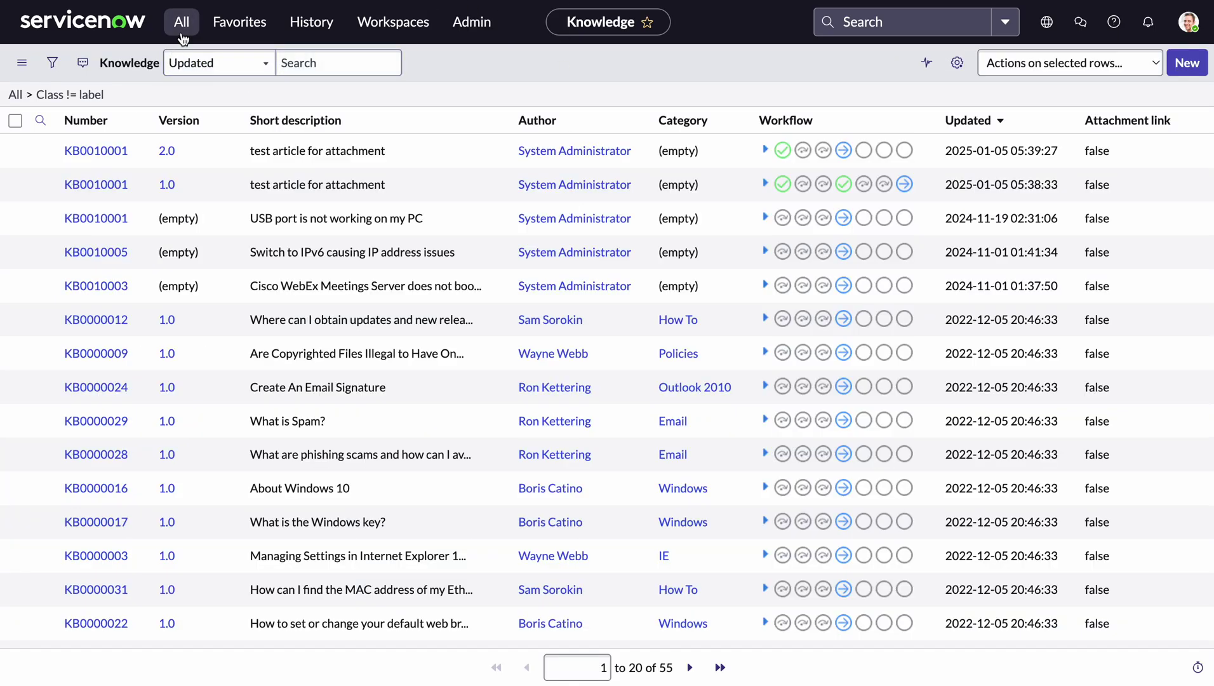
pyautogui.click(181, 32)
pyautogui.write('data')
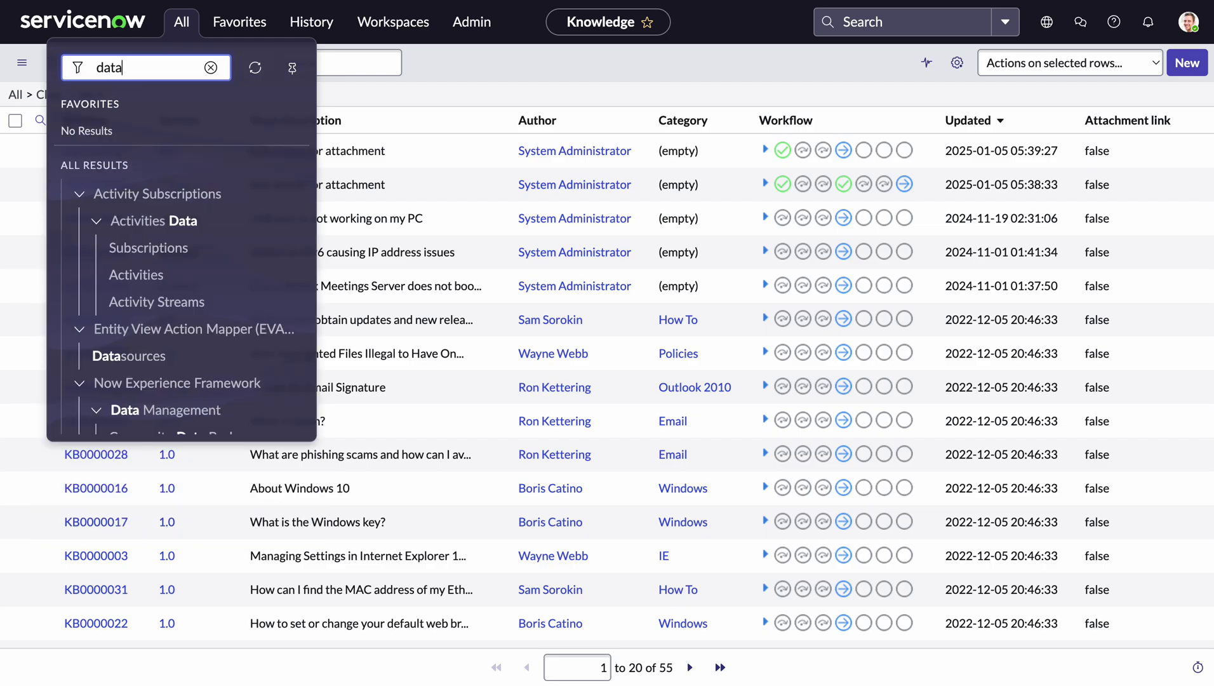
pyautogui.write('base views')
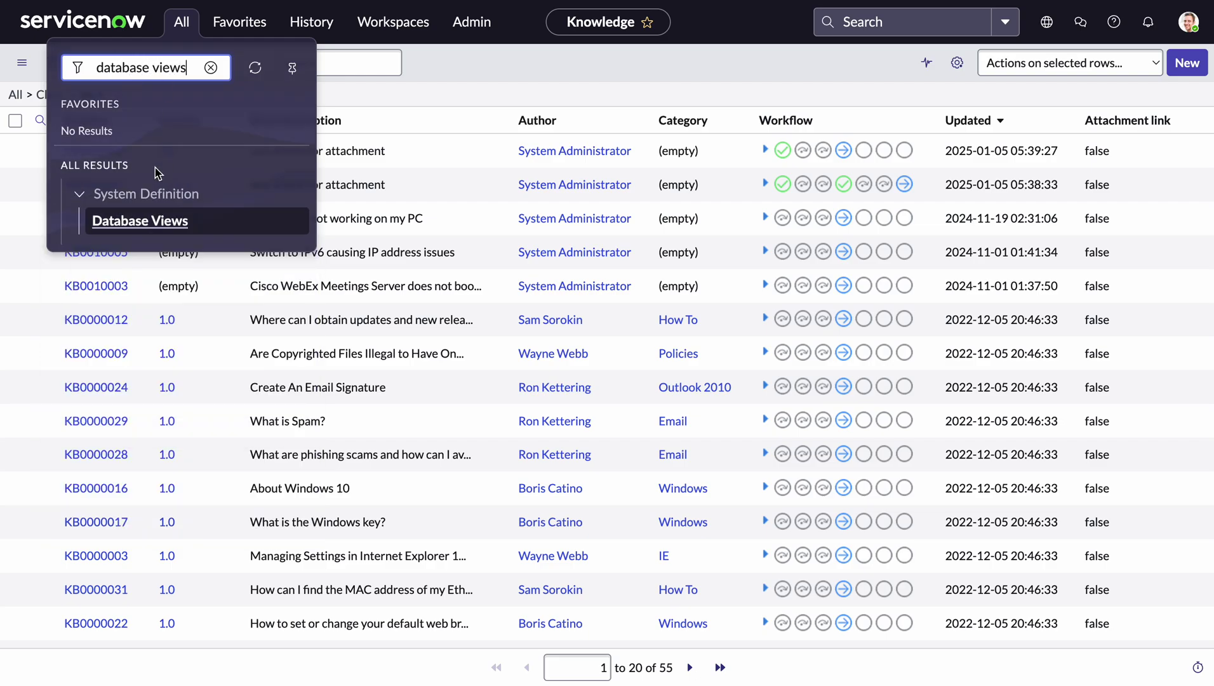
pyautogui.click(155, 231)
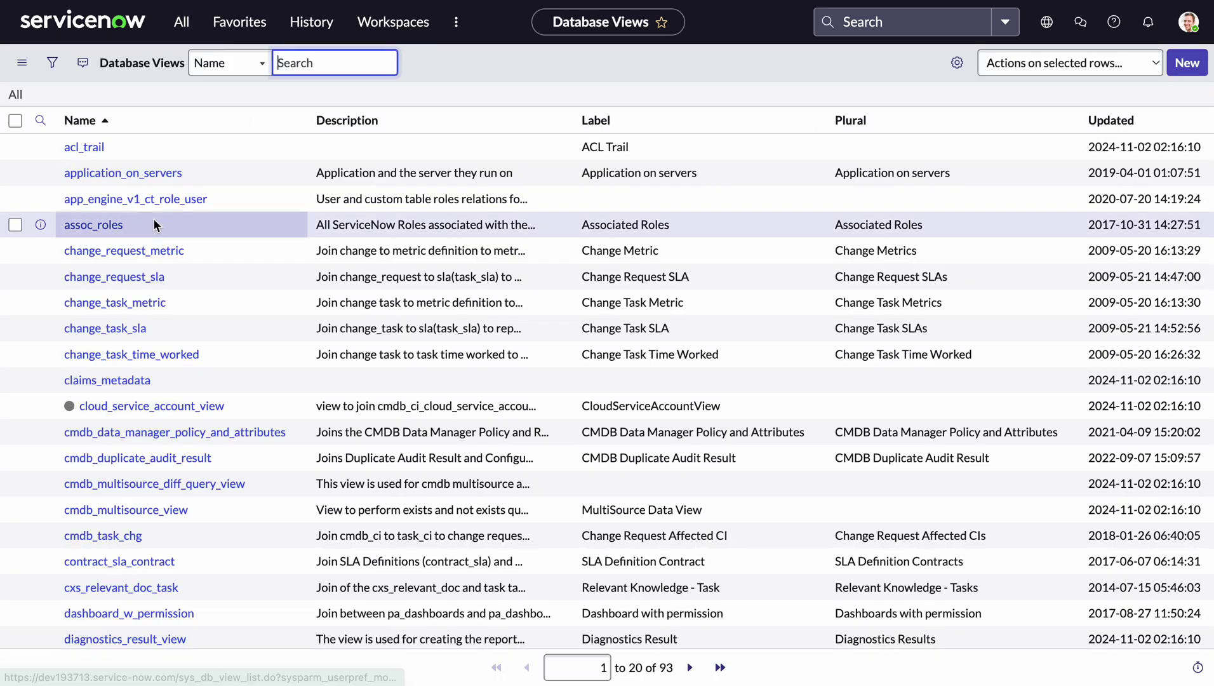
# - Start a new database view record and name it u_knowledge_articles_with_attachments
pyautogui.click(1185, 63)
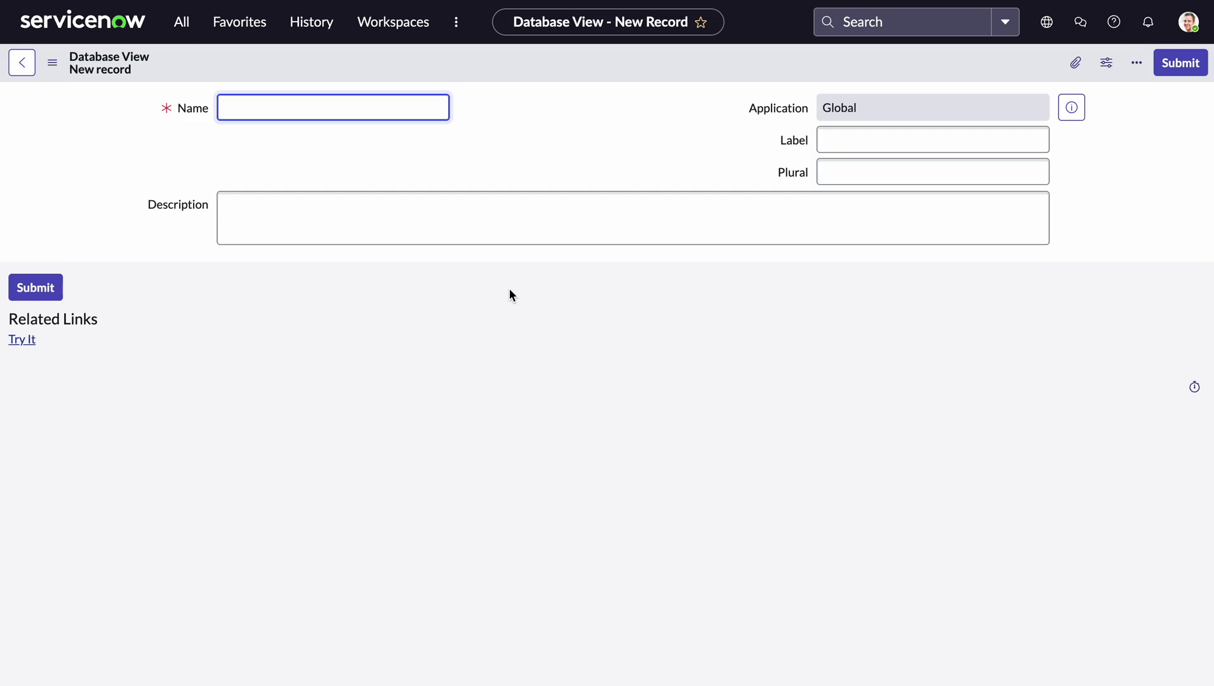
pyautogui.write('u_knowledge_artc')
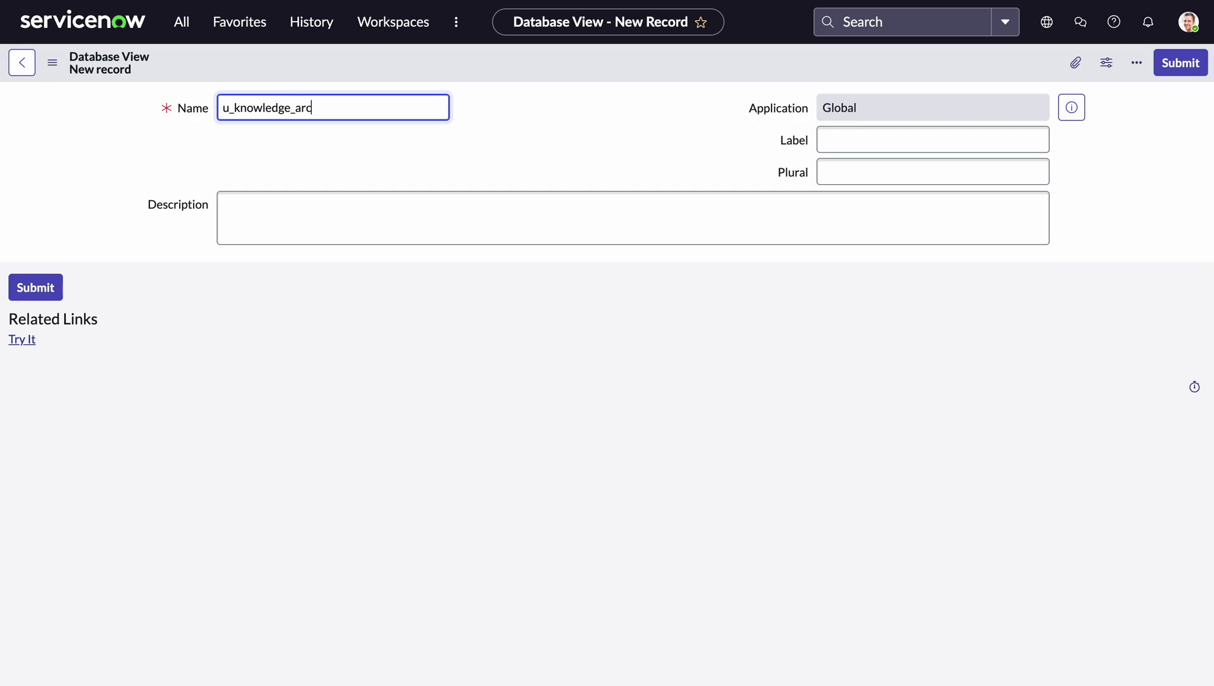
pyautogui.press('BackSpace')
pyautogui.write('icles_with_attachments')
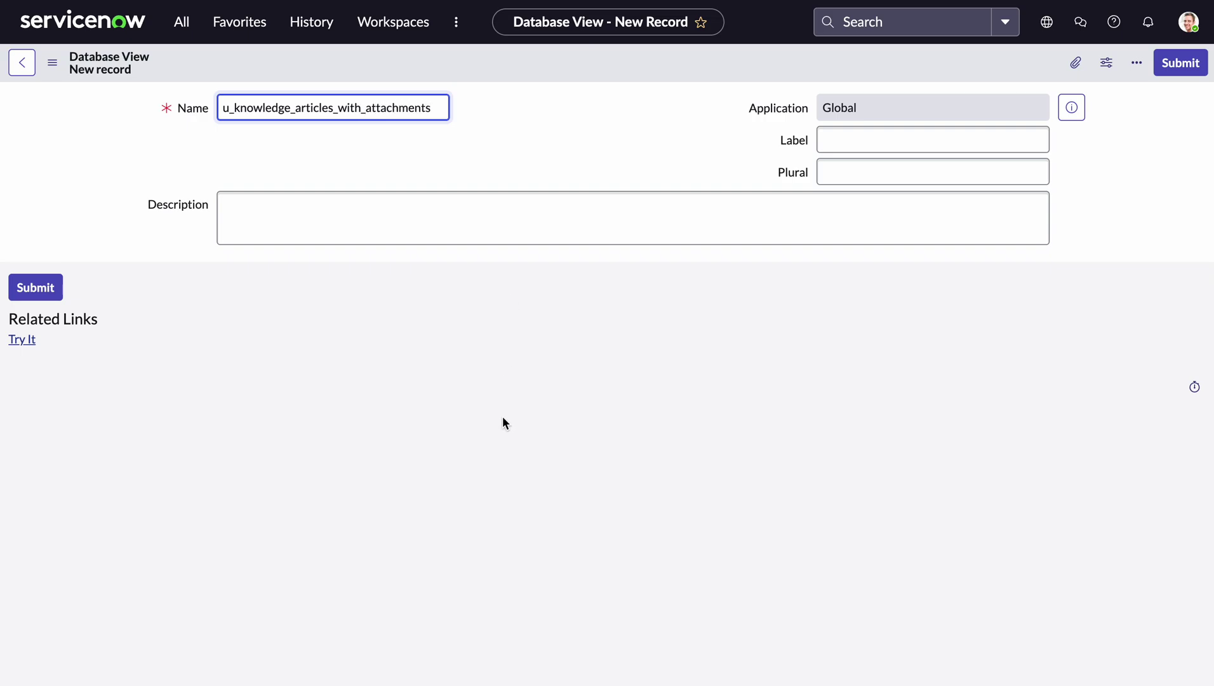
# - Describe the view as "Database view to showcase knowledge articles with attachments" and submit the record
pyautogui.click(466, 204)
pyautogui.write('Databse')
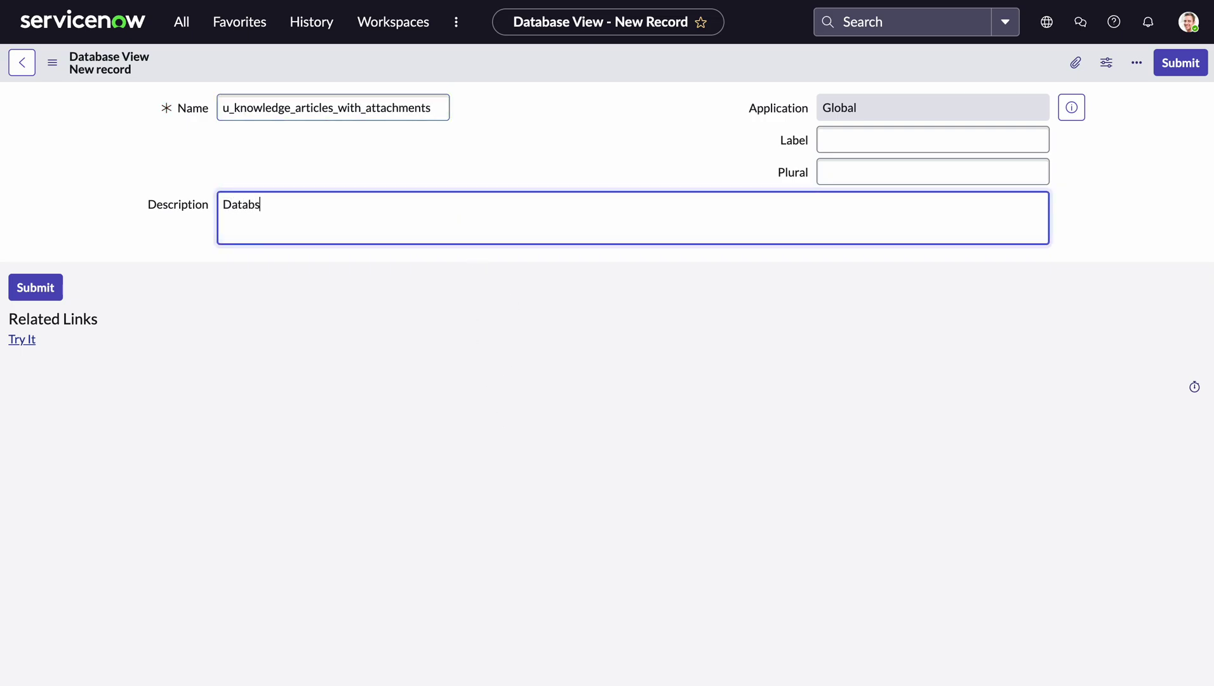
pyautogui.press('BackSpace')
pyautogui.press('BackSpace')
pyautogui.write('ase view to showd')
pyautogui.write('ase knowledge articles with attach')
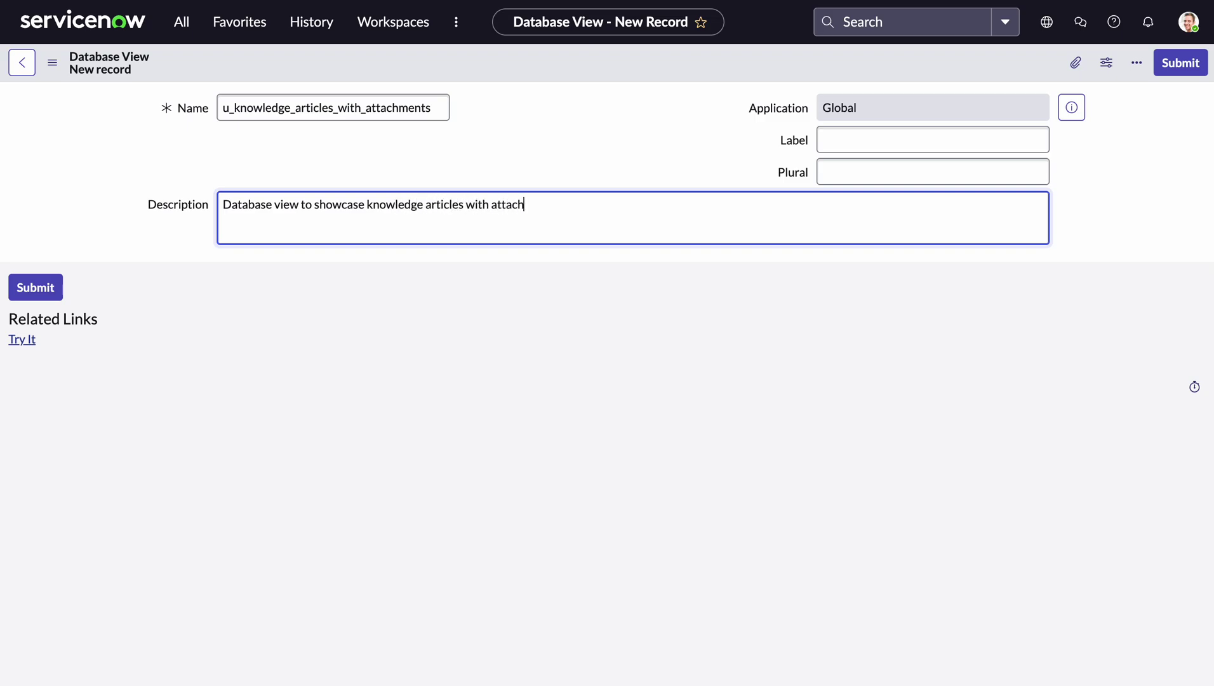
pyautogui.write('ments')
pyautogui.click(33, 287)
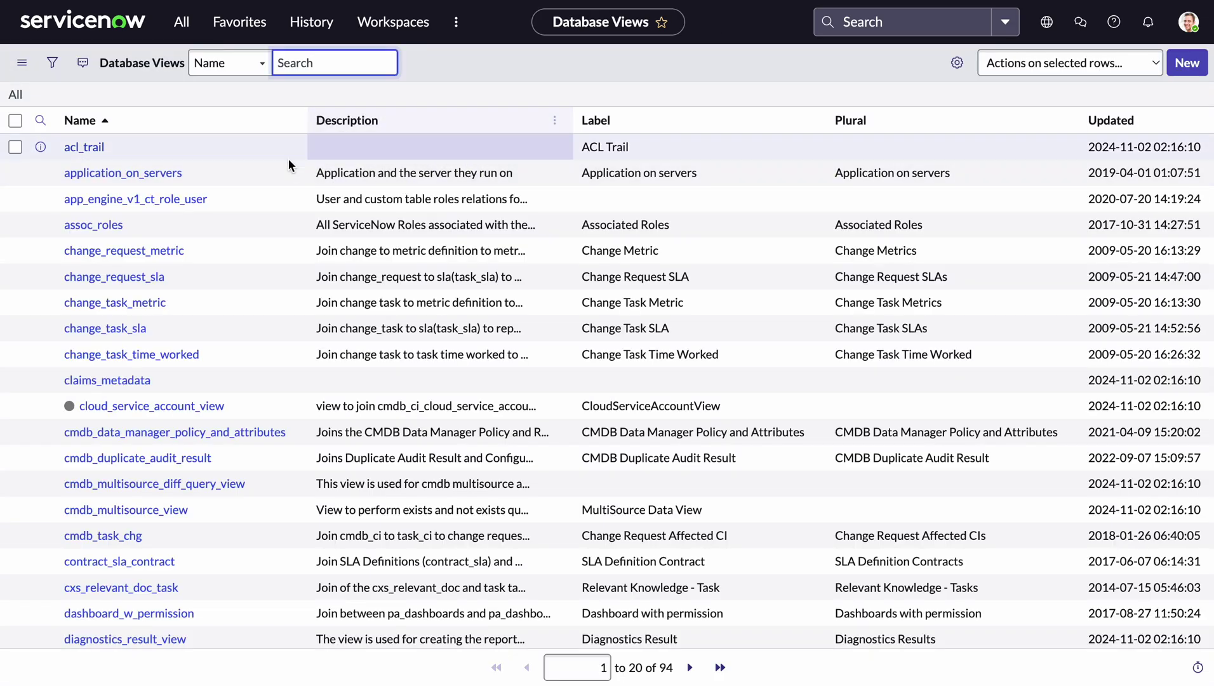
# - Open the u_knowledge_articles_with_attachments view from the list sorted by update date and start a view table on Knowledge [kb_knowledge]
pyautogui.click(1113, 120)
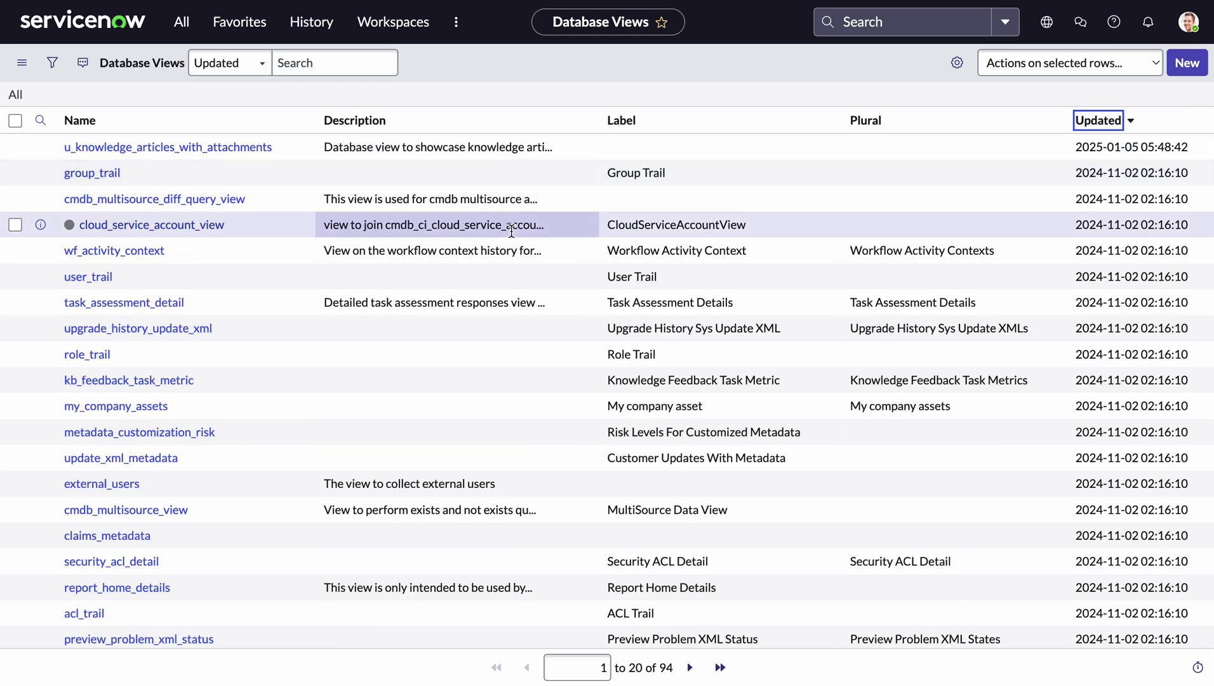
pyautogui.click(202, 156)
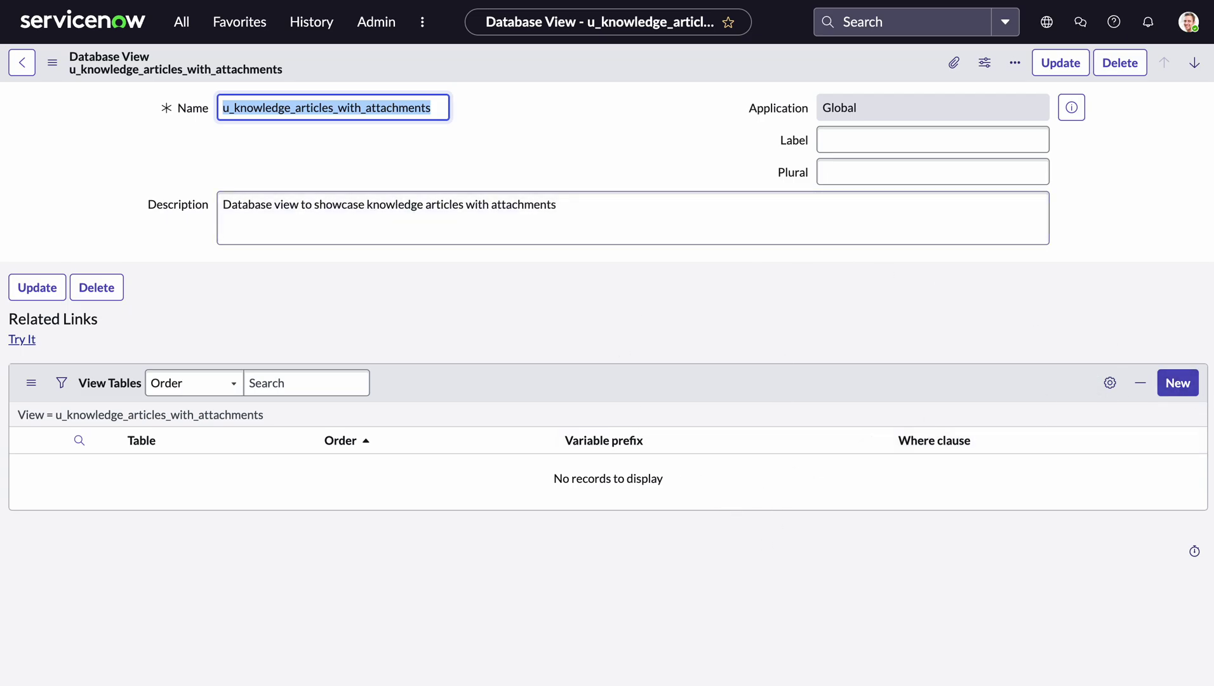
pyautogui.click(1179, 387)
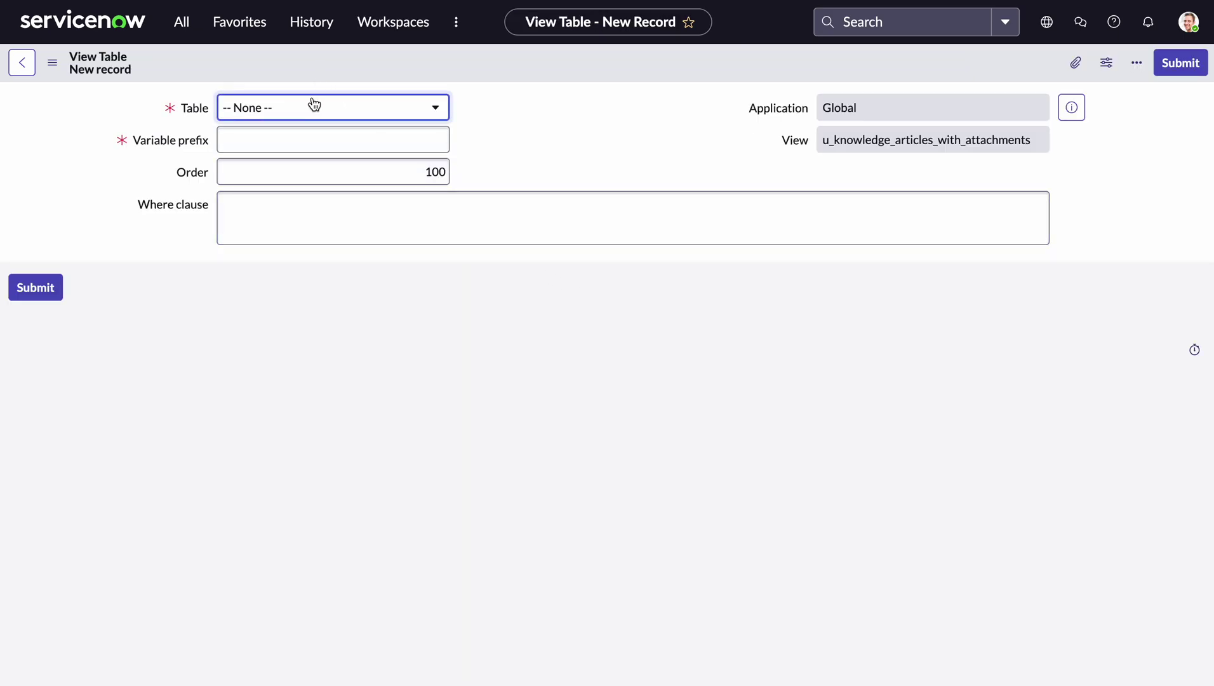
pyautogui.click(313, 107)
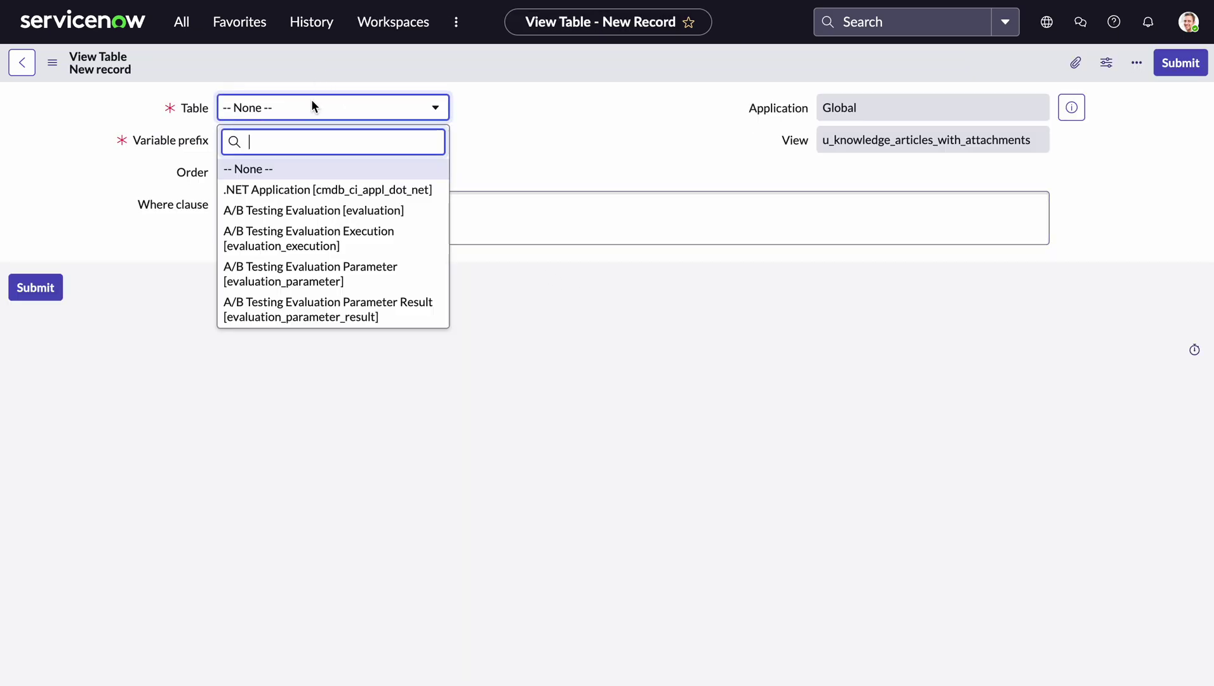
pyautogui.write('kn_')
pyautogui.press('BackSpace')
pyautogui.press('BackSpace')
pyautogui.write('b')
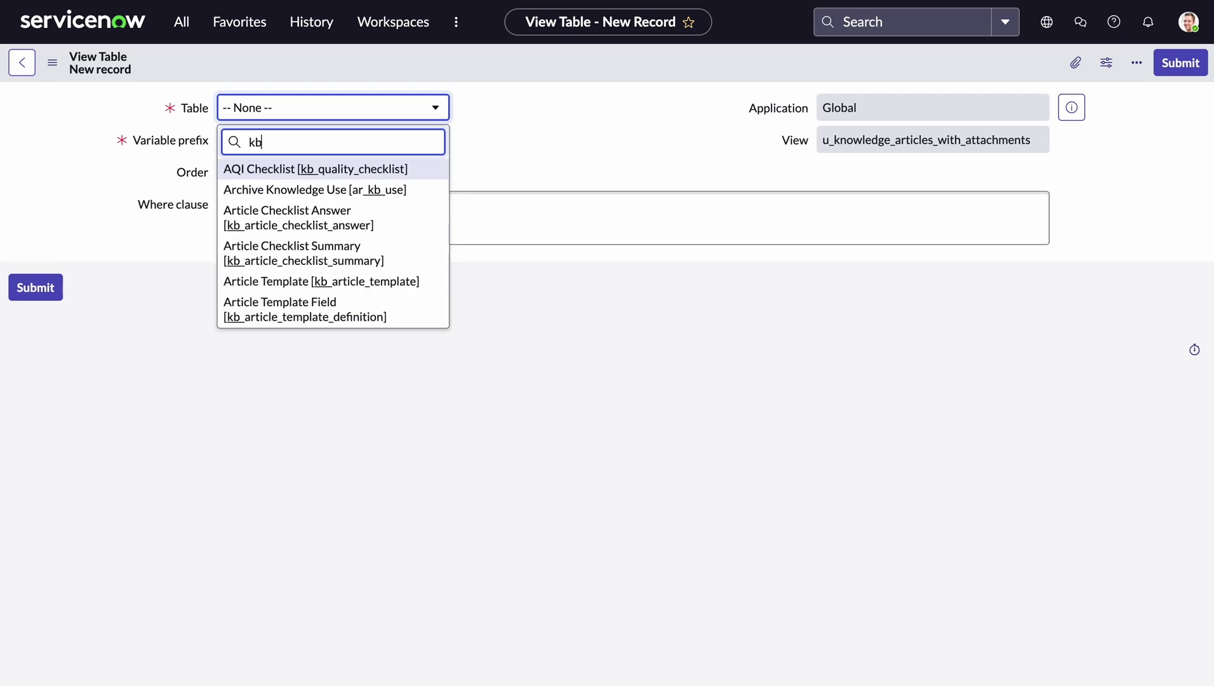
pyautogui.write('_knowle')
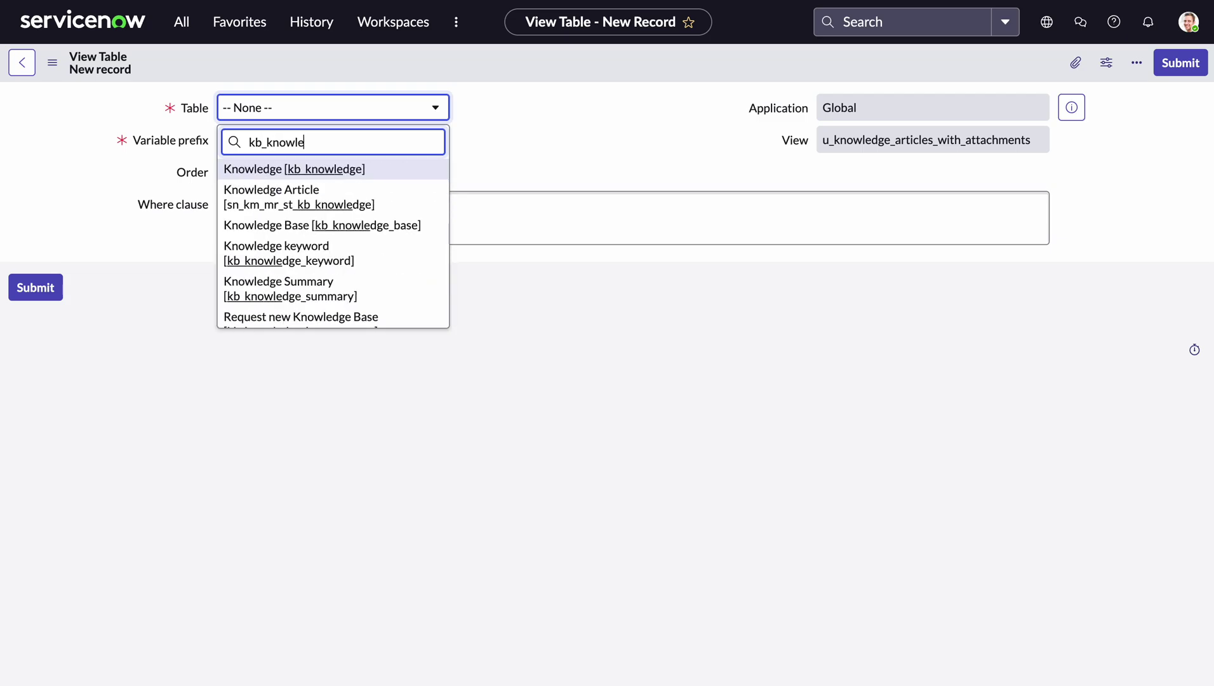
pyautogui.click(291, 167)
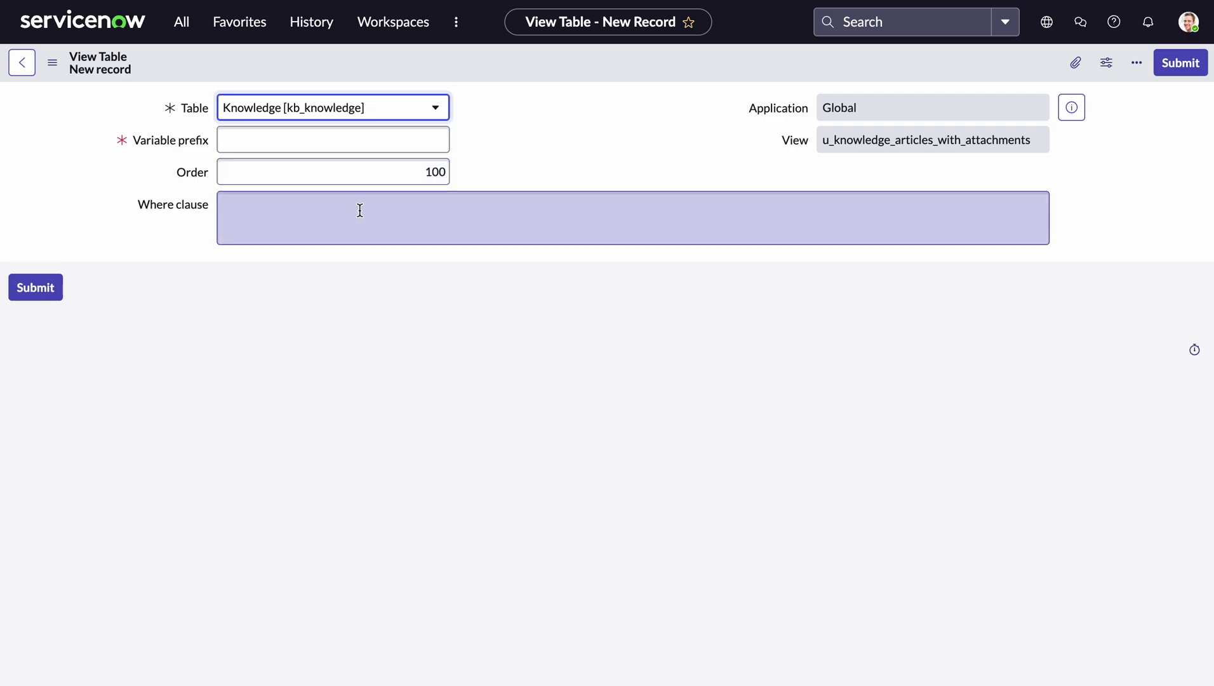
# - Set the Knowledge view table's variable prefix to knowledge and submit the record
pyautogui.click(375, 139)
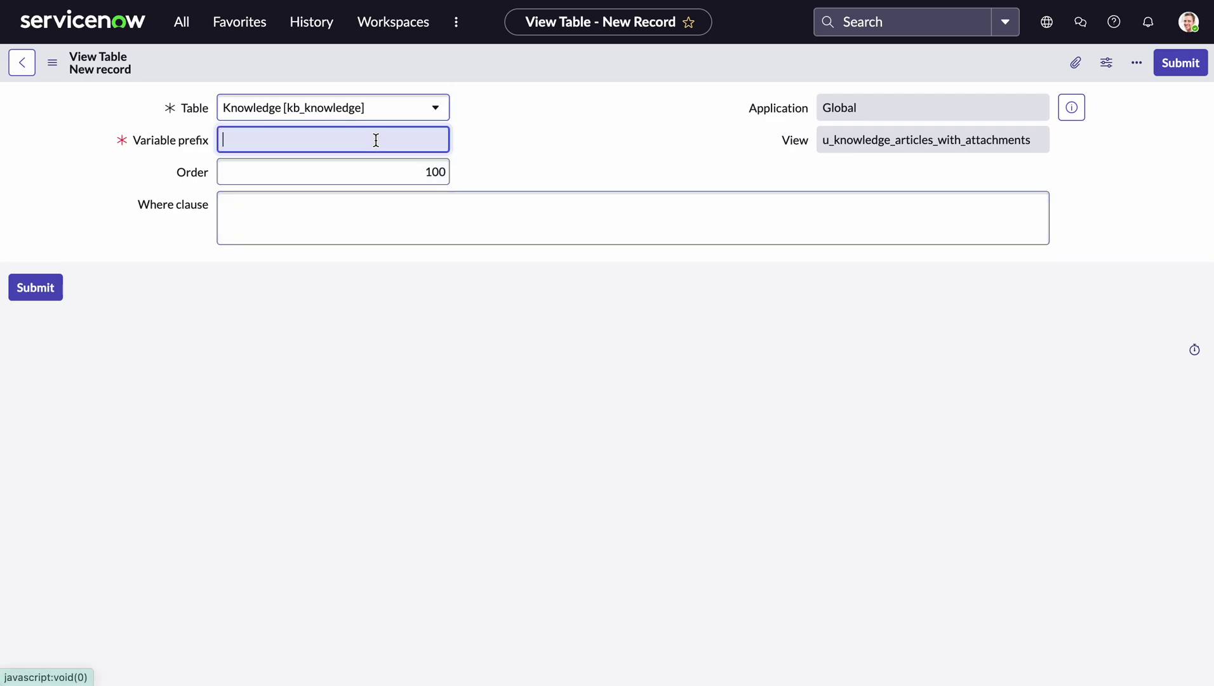
pyautogui.write('knowledge')
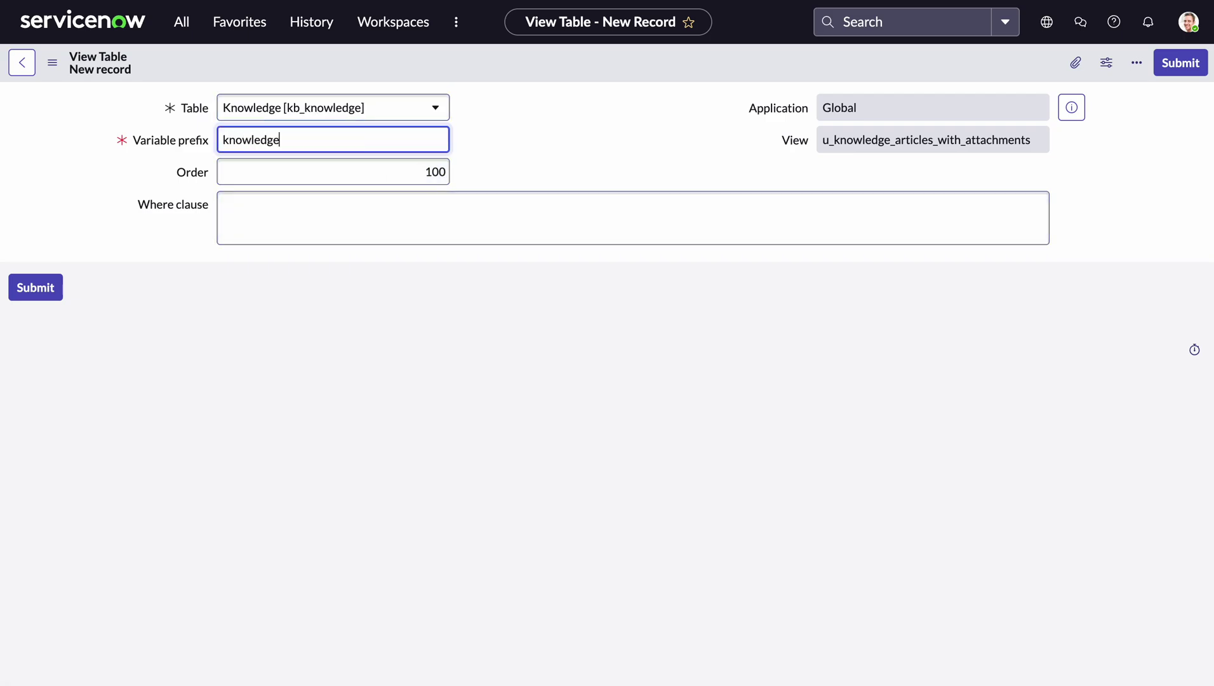
pyautogui.click(612, 157)
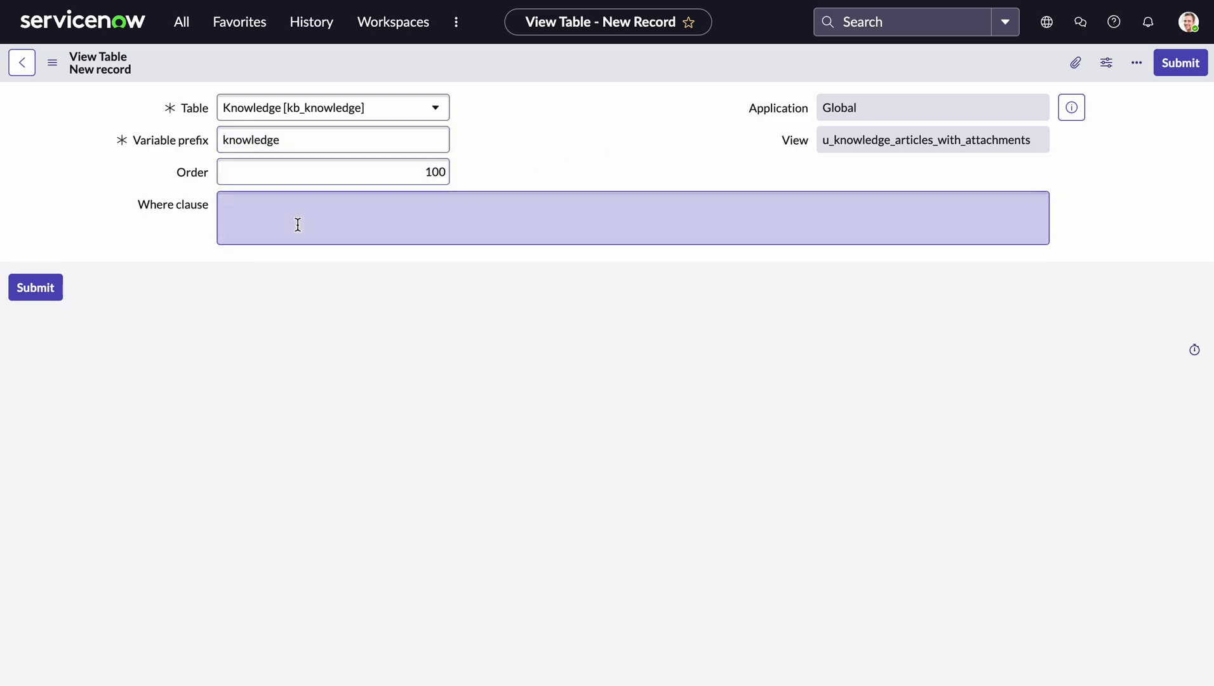
pyautogui.click(35, 294)
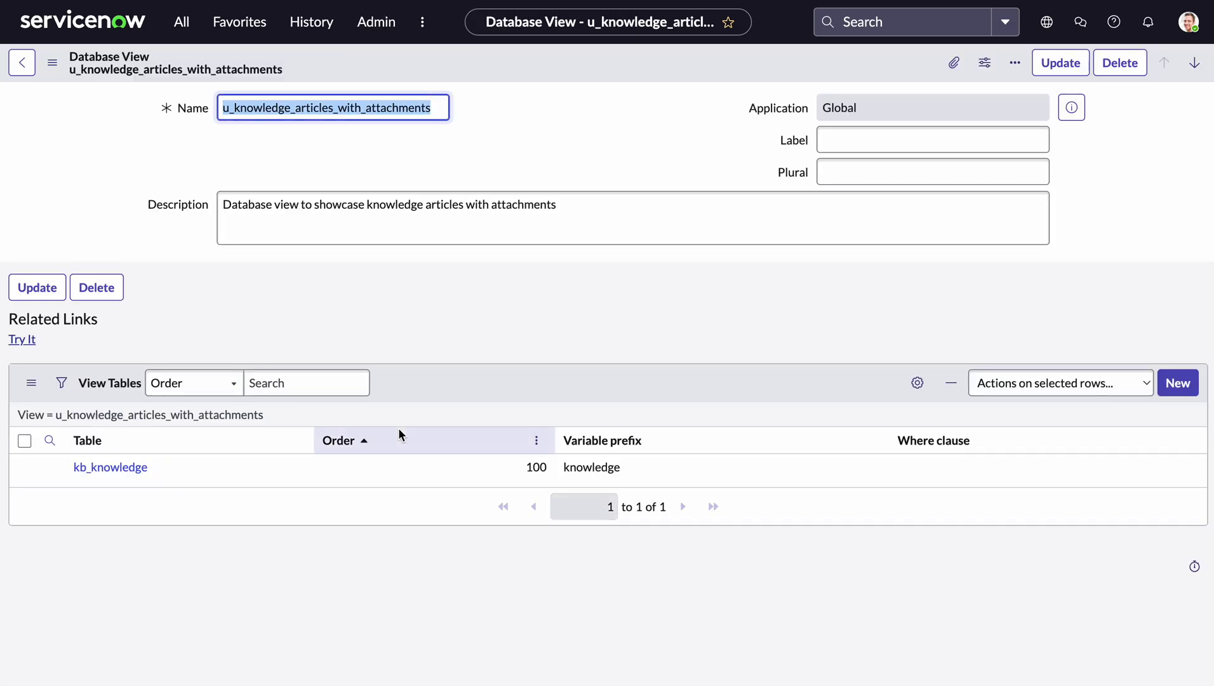
# - Start a second view table on Attachment [sys_attachment] with the variable prefix sys_attachment
pyautogui.click(1182, 384)
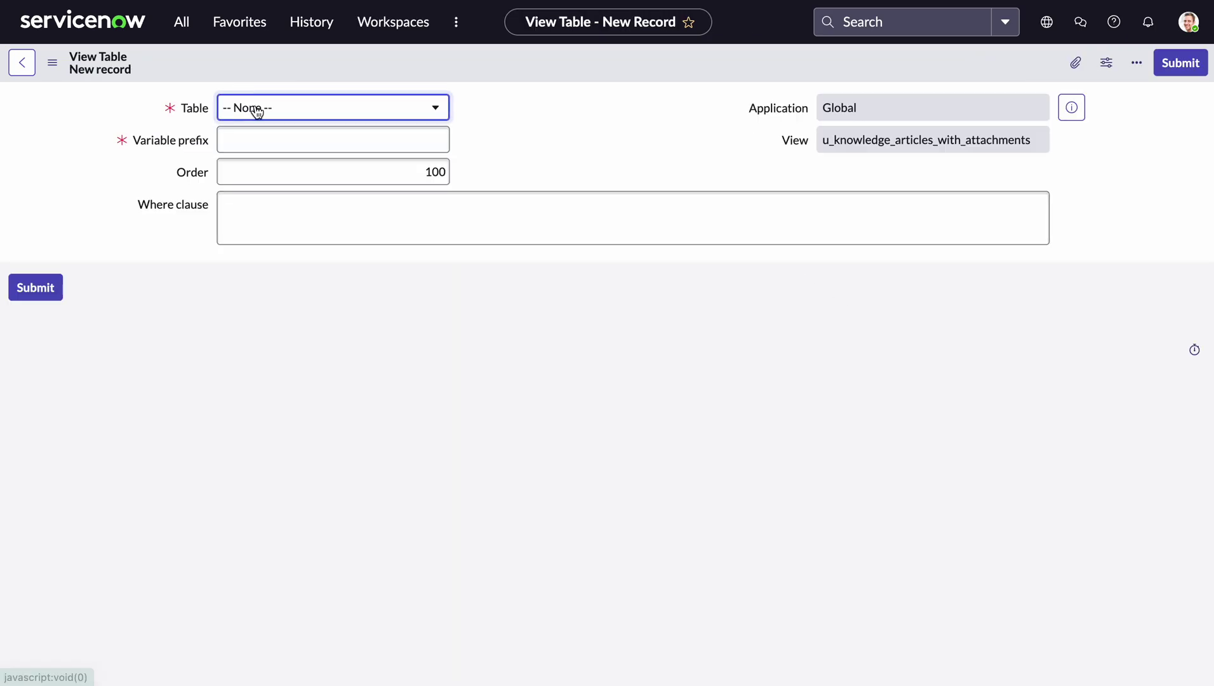
pyautogui.click(257, 109)
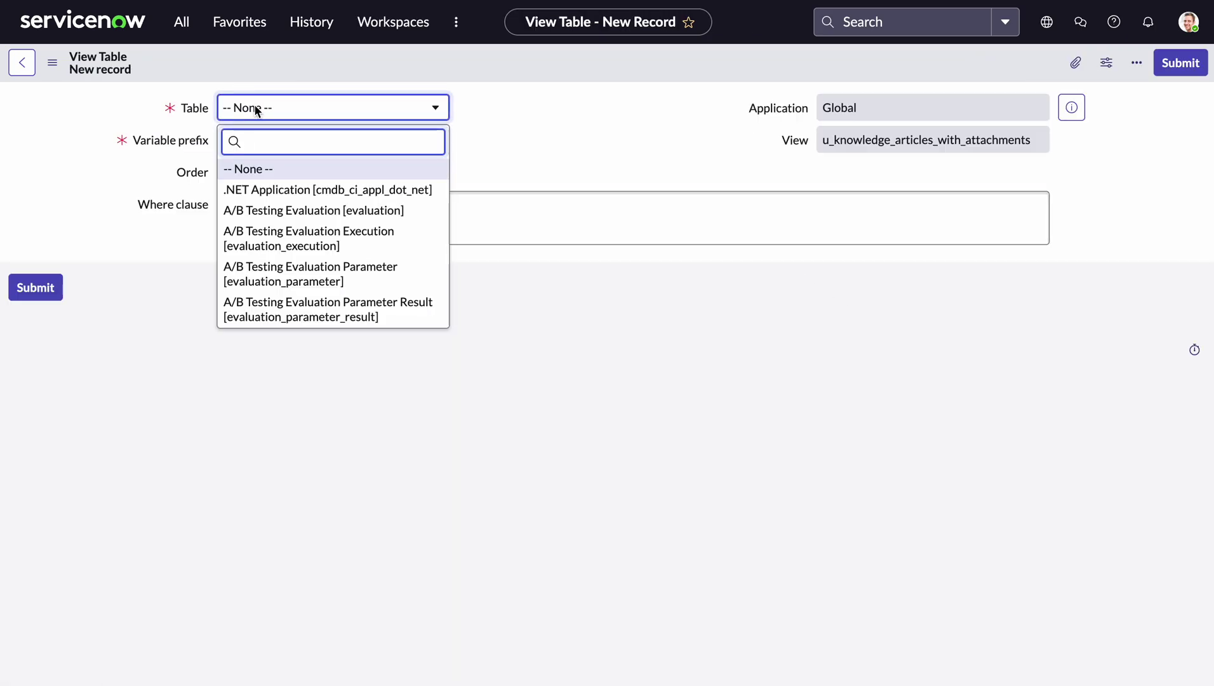
pyautogui.write('sys_attachment')
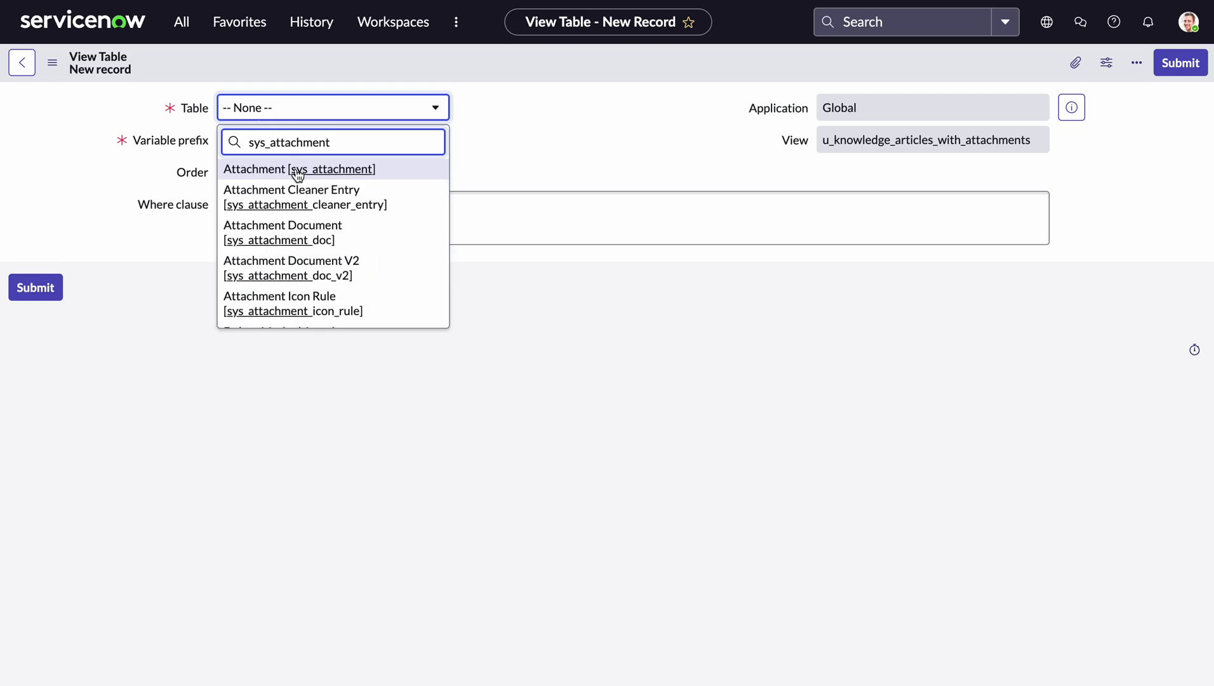
pyautogui.click(297, 171)
pyautogui.click(413, 141)
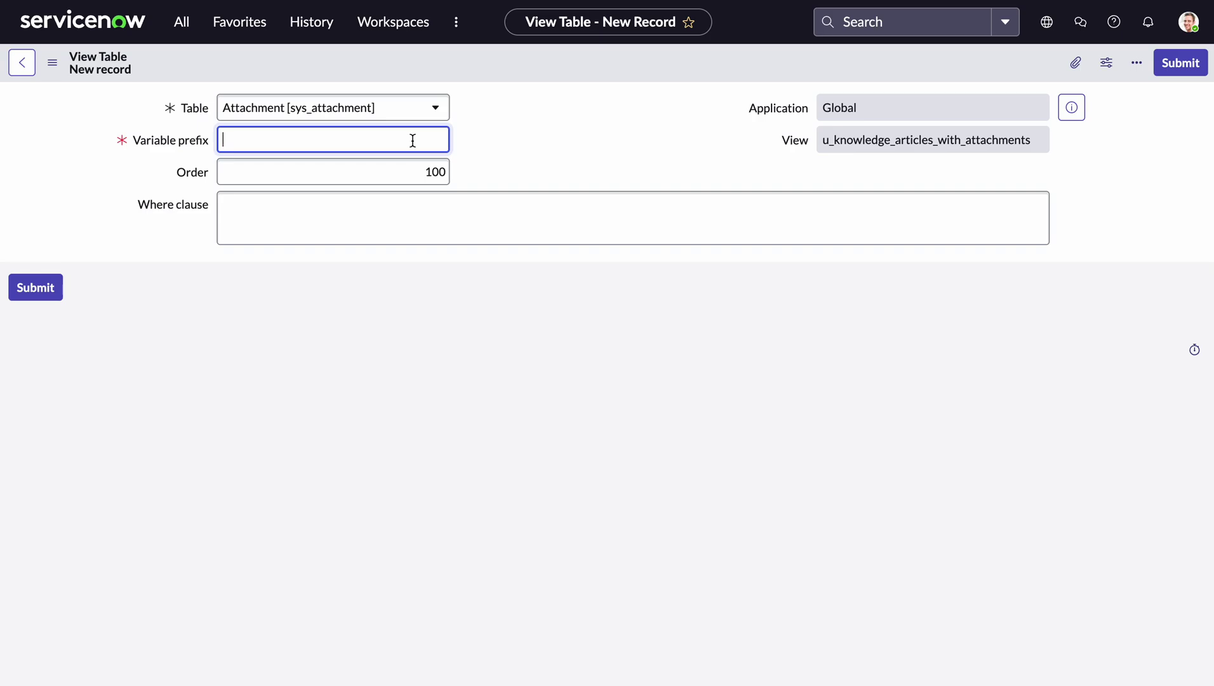
pyautogui.write('sys_attachment')
# - Set the Attachment view table's order to 200
pyautogui.click(524, 210)
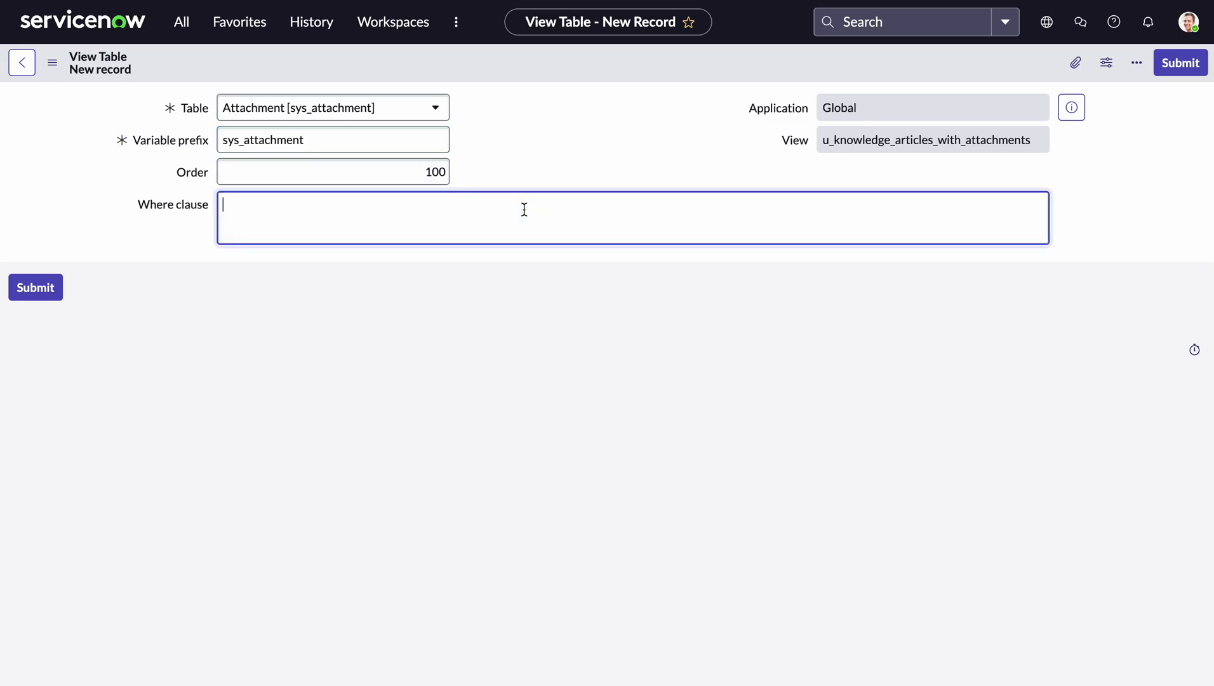
pyautogui.click(426, 171)
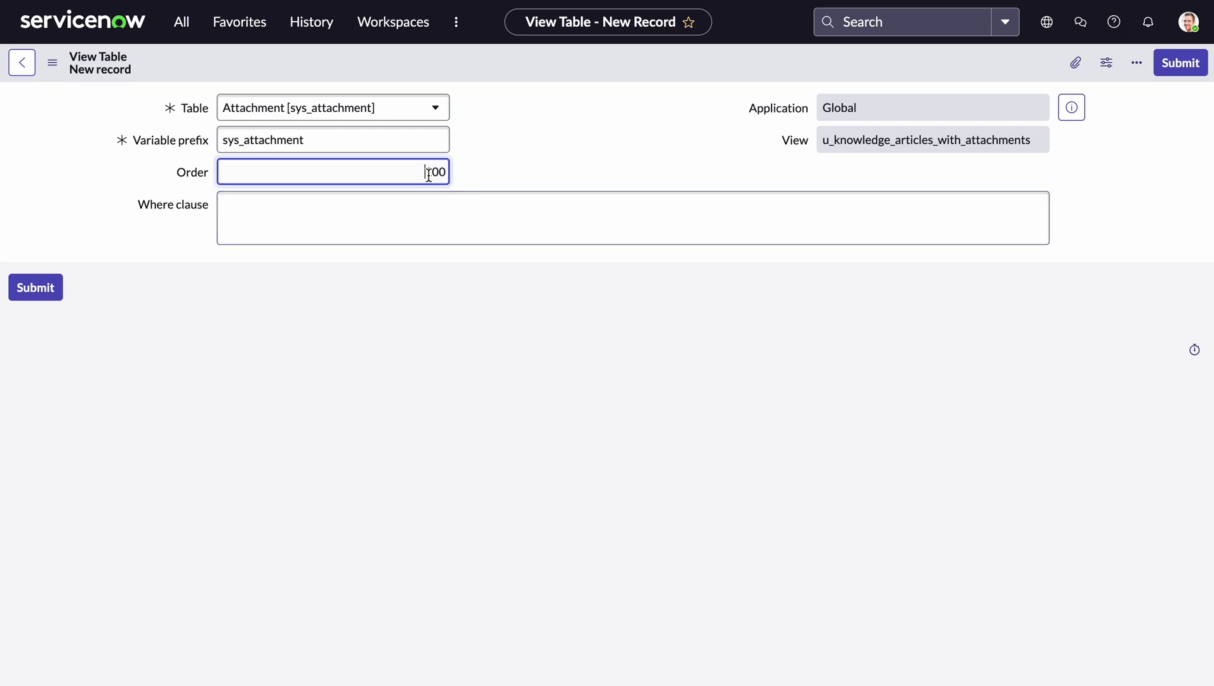
pyautogui.press('BackSpace')
pyautogui.write('2')
# - Enter the where clause knowledge_sys_id=attachment_table_sys_id for the Attachment view table and try to submit the record
pyautogui.click(458, 225)
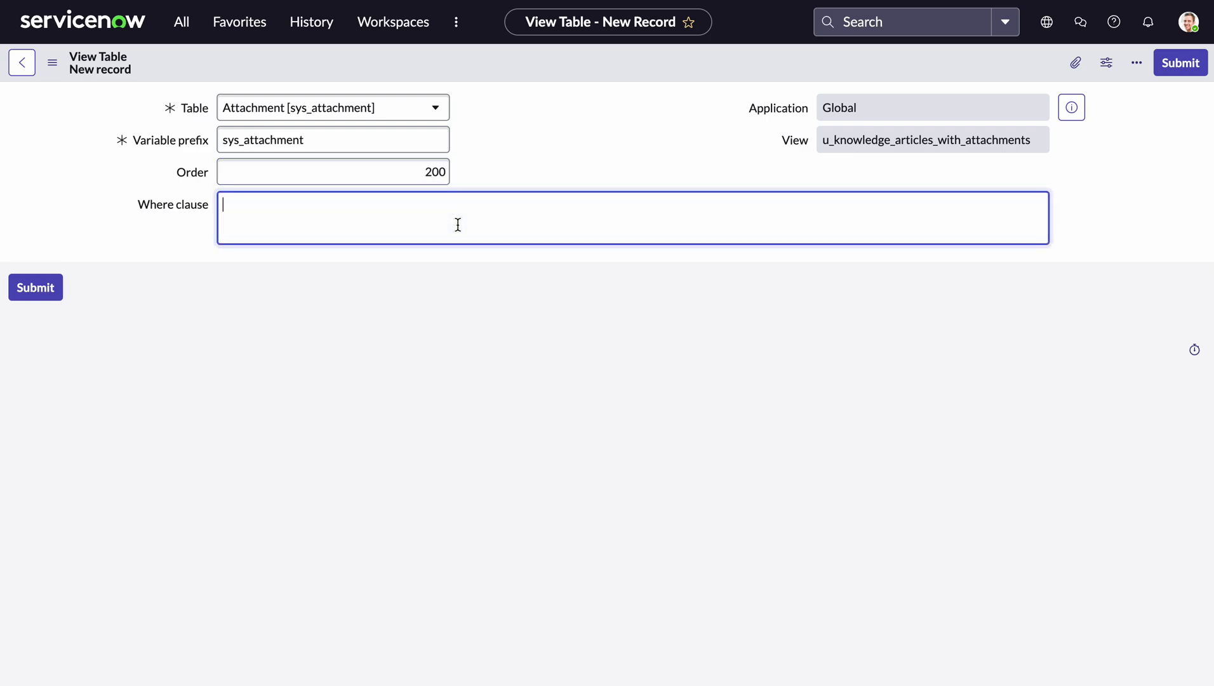
pyautogui.write('knowledge_sys')
pyautogui.write('_id')
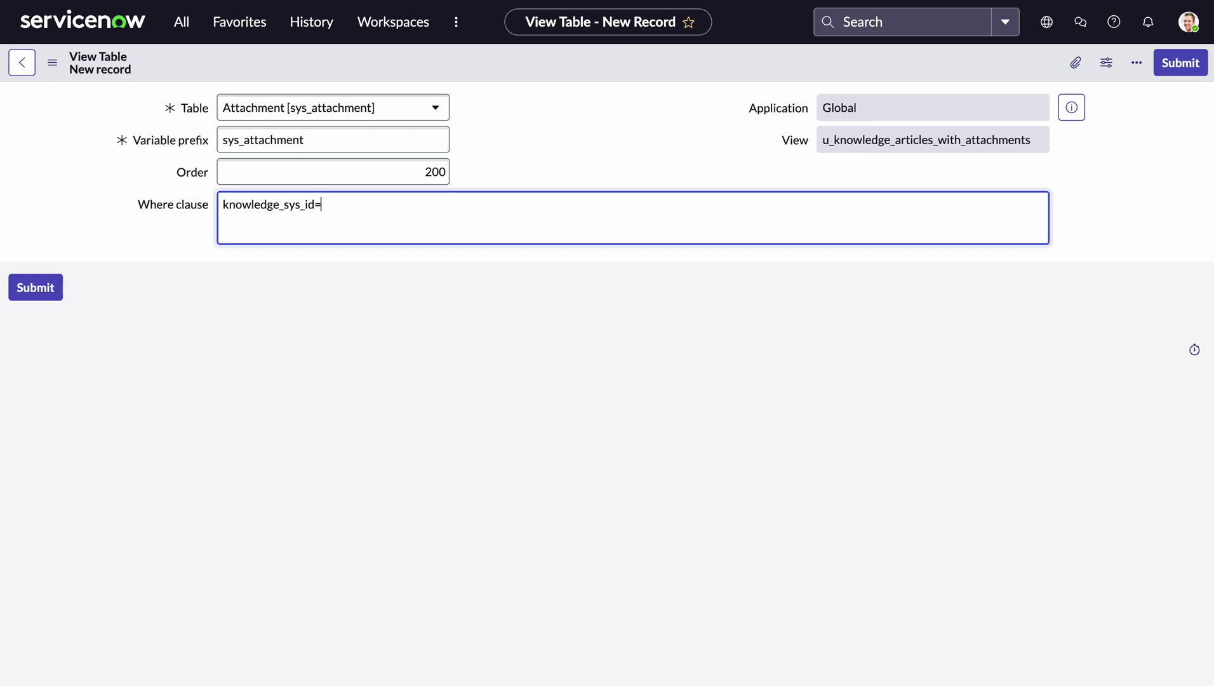
pyautogui.write('=attache')
pyautogui.write('me')
pyautogui.write('nt')
pyautogui.write('_ta')
pyautogui.write('bl')
pyautogui.write('e')
pyautogui.write('_sys_')
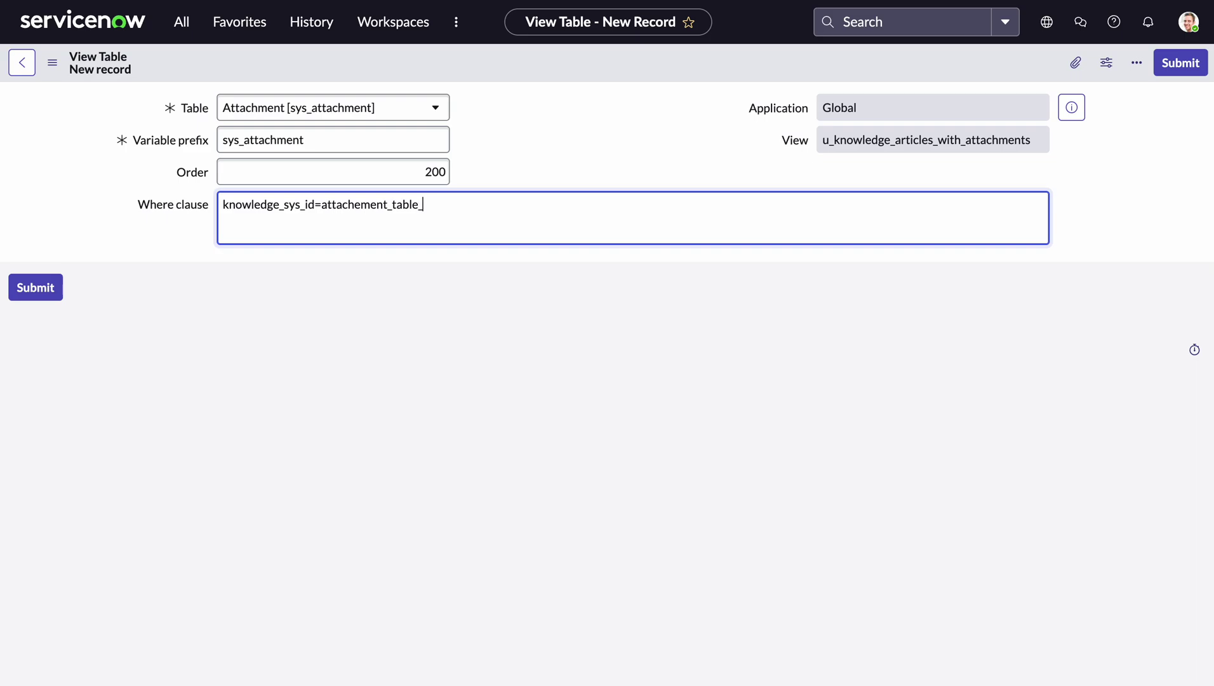
pyautogui.write('id')
pyautogui.click(361, 203)
pyautogui.press('BackSpace')
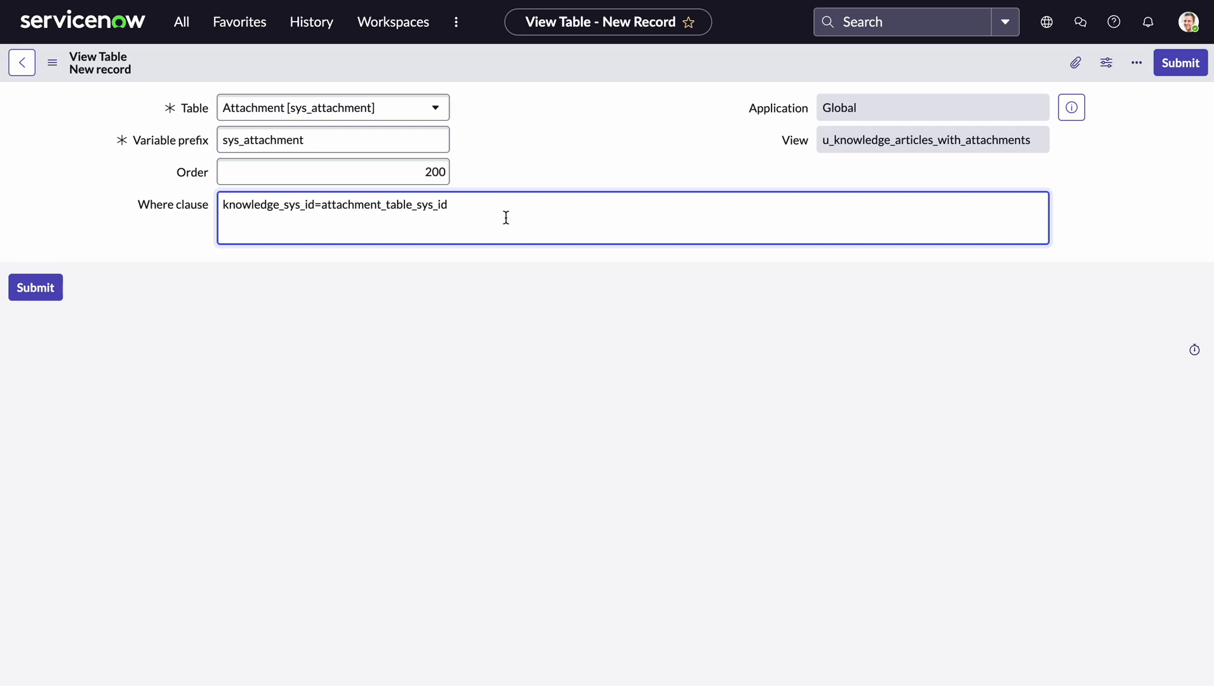
pyautogui.press('Tab')
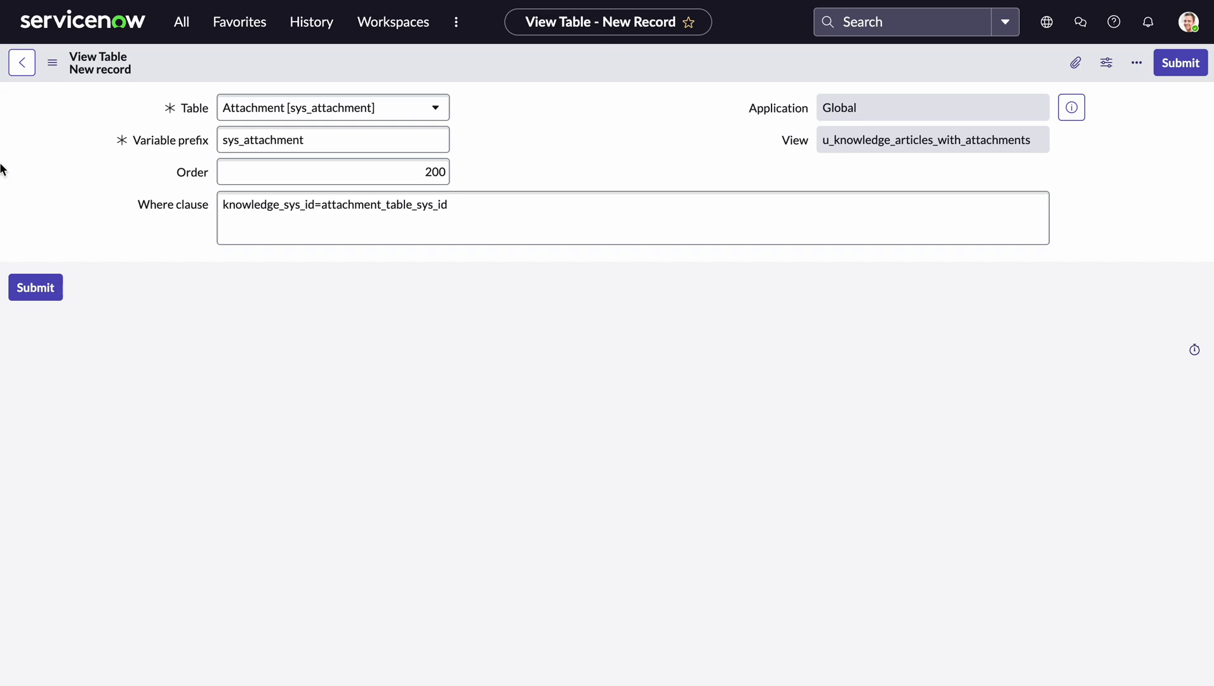
pyautogui.click(508, 217)
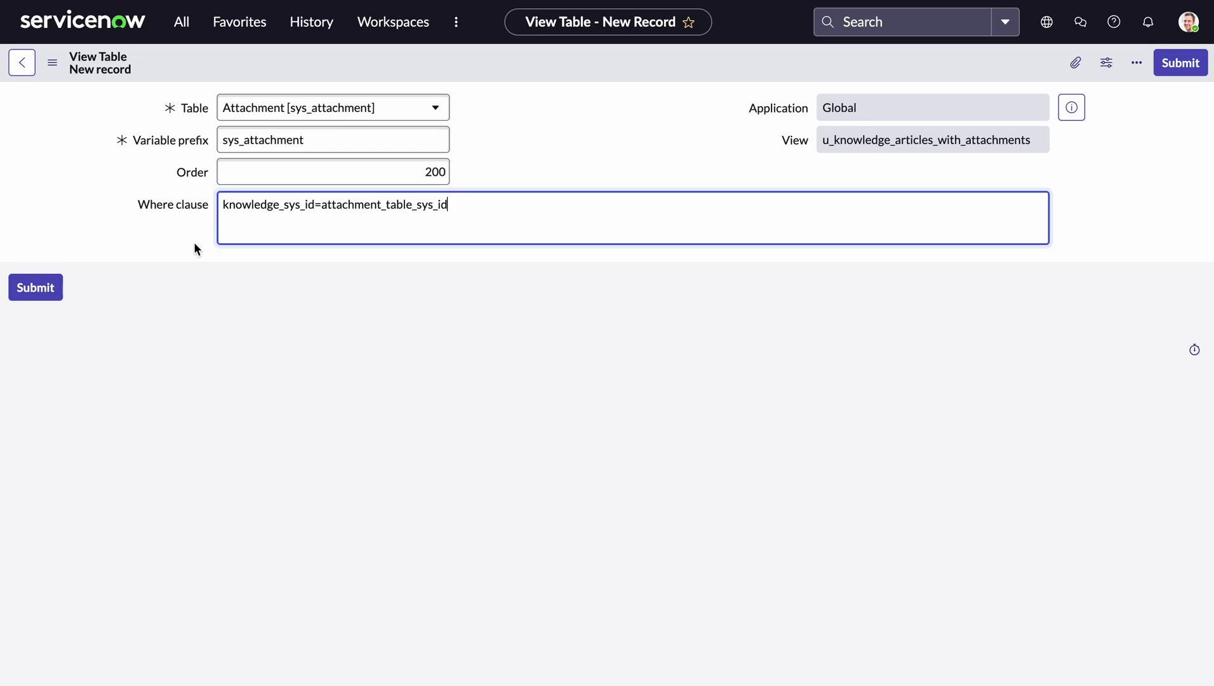
pyautogui.click(53, 289)
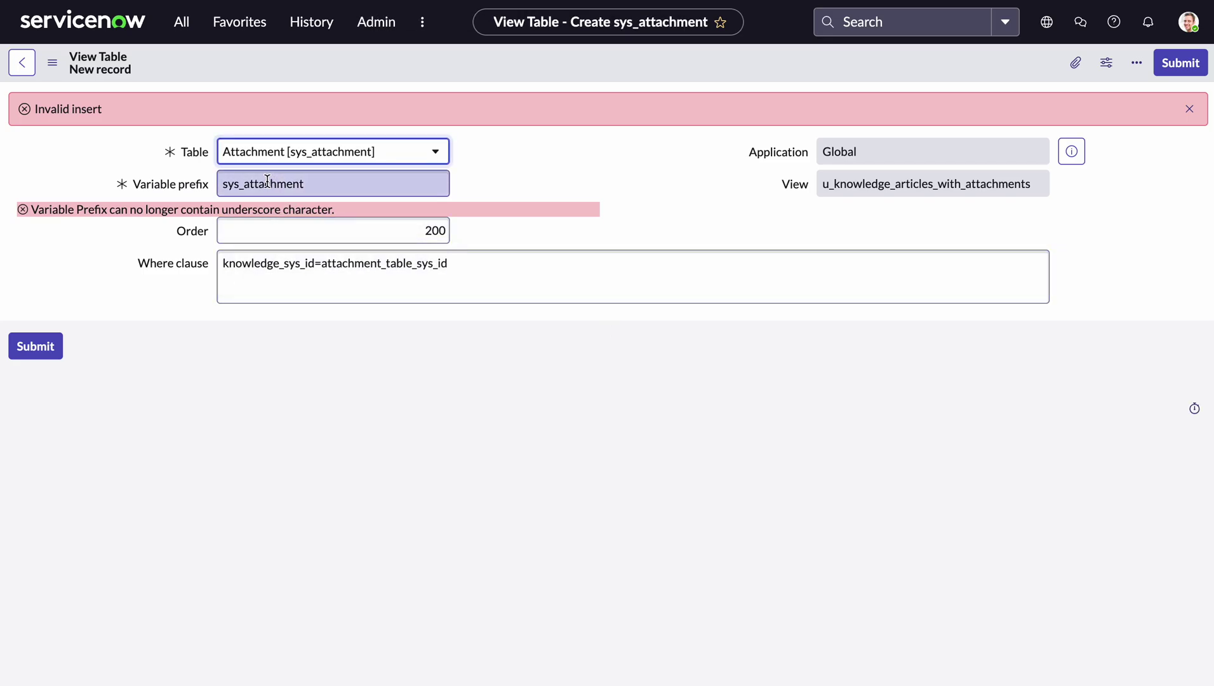
# - Set the Attachment view table's variable prefix to attachment and submit the record
pyautogui.doubleClick(249, 184)
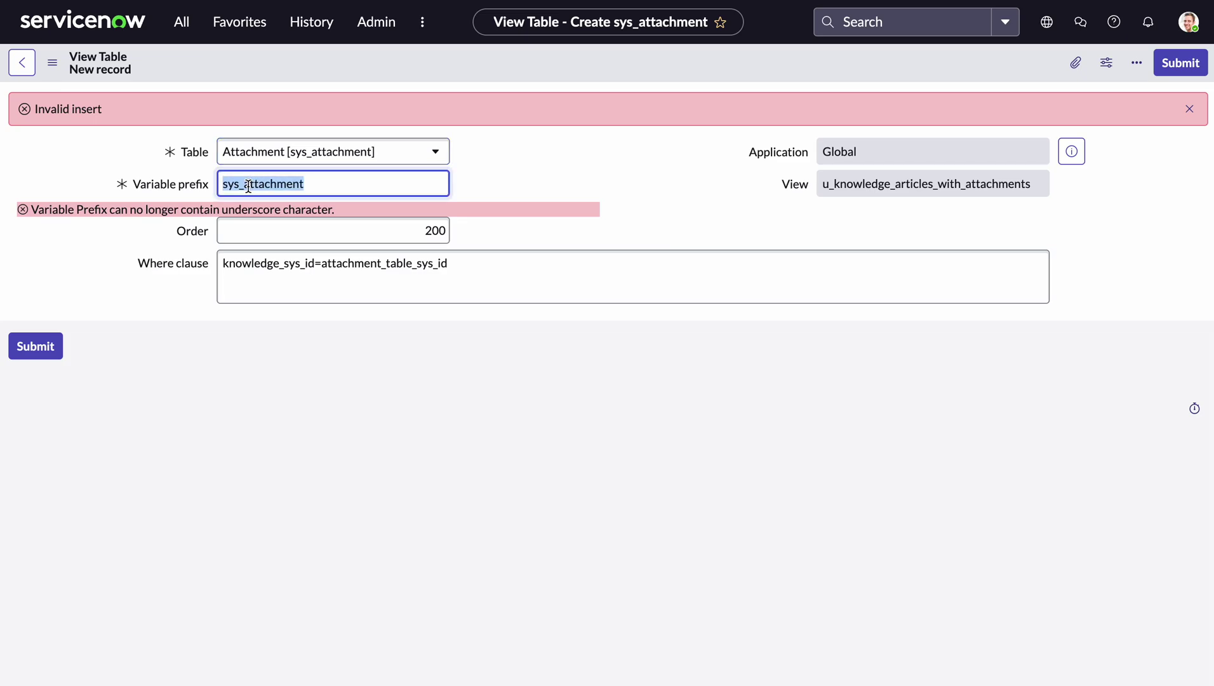
pyautogui.click(249, 185)
pyautogui.moveTo(245, 184); pyautogui.dragTo(218, 184)
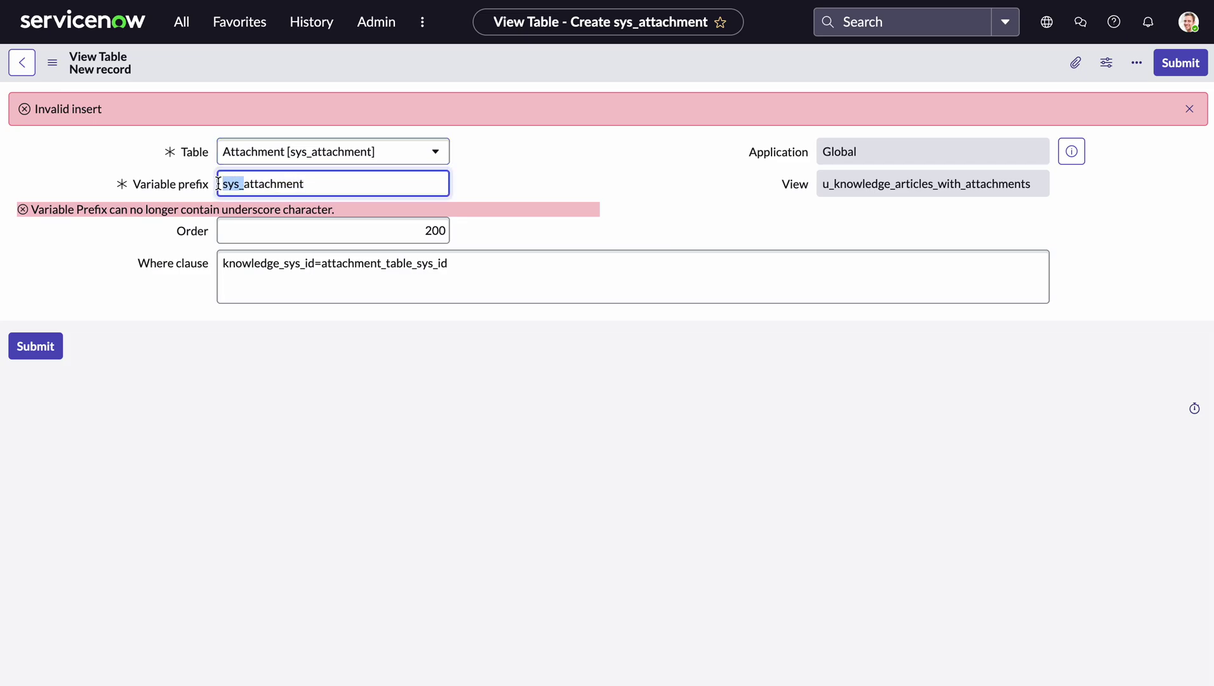
pyautogui.press('BackSpace')
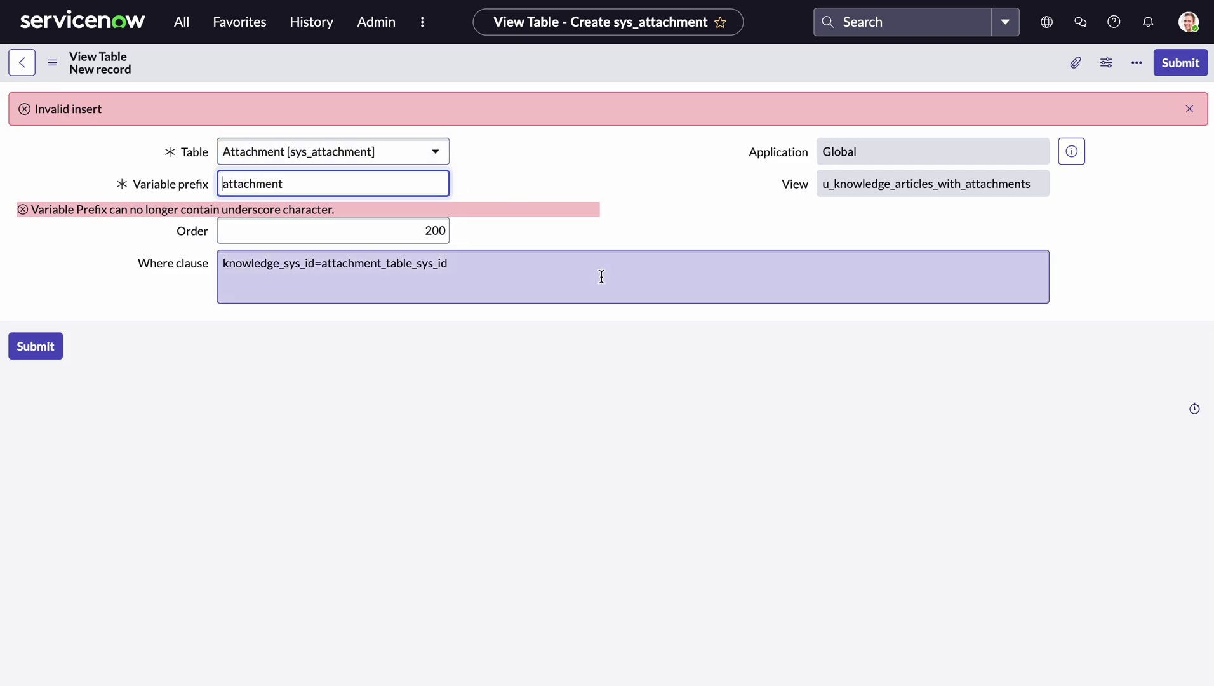
pyautogui.click(381, 274)
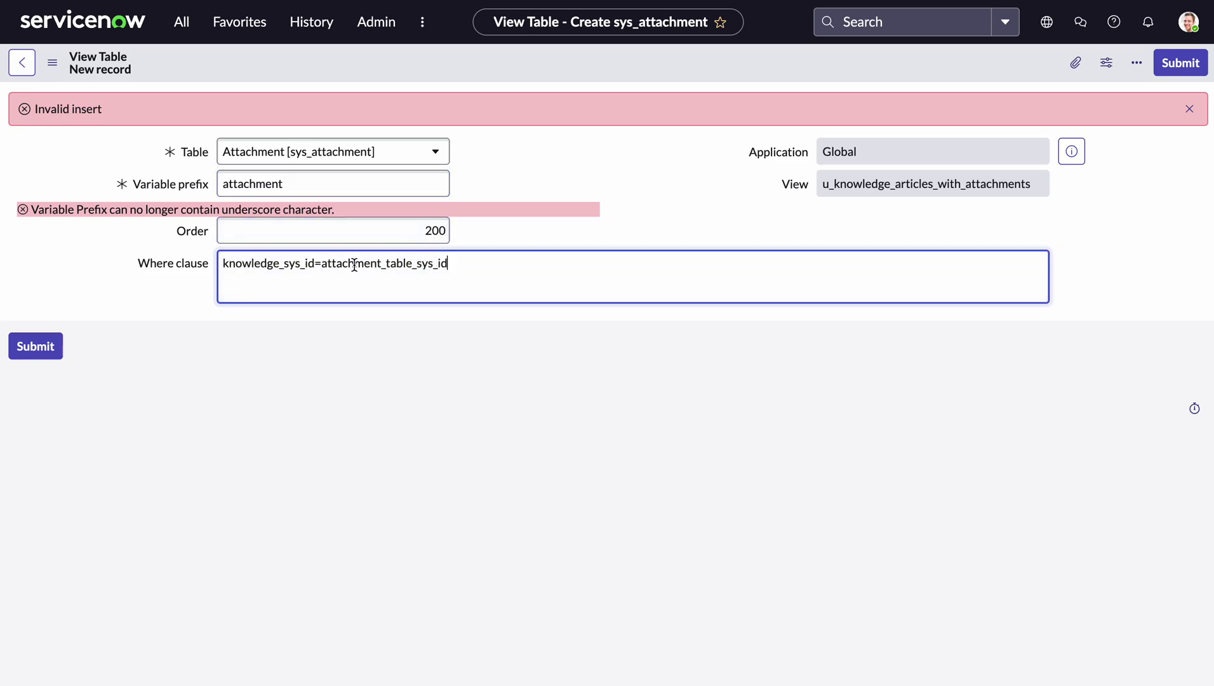
pyautogui.click(38, 347)
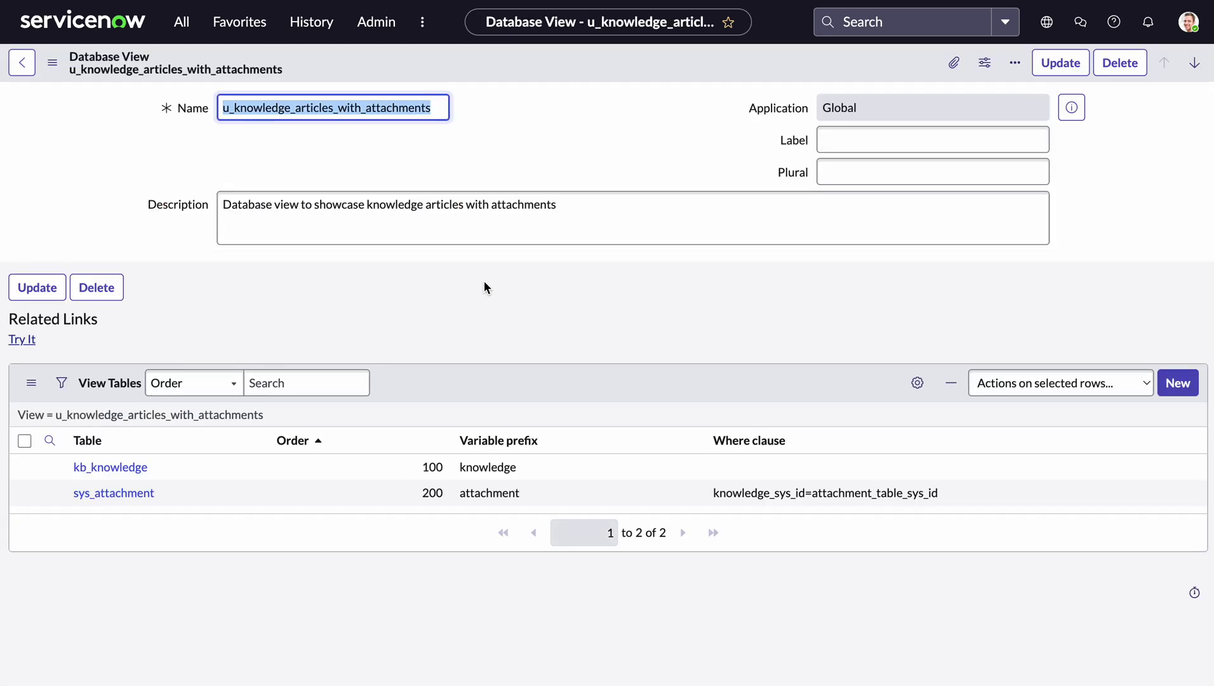
# - Test the u_knowledge_articles_with_attachments database view by listing its joined records
pyautogui.click(483, 289)
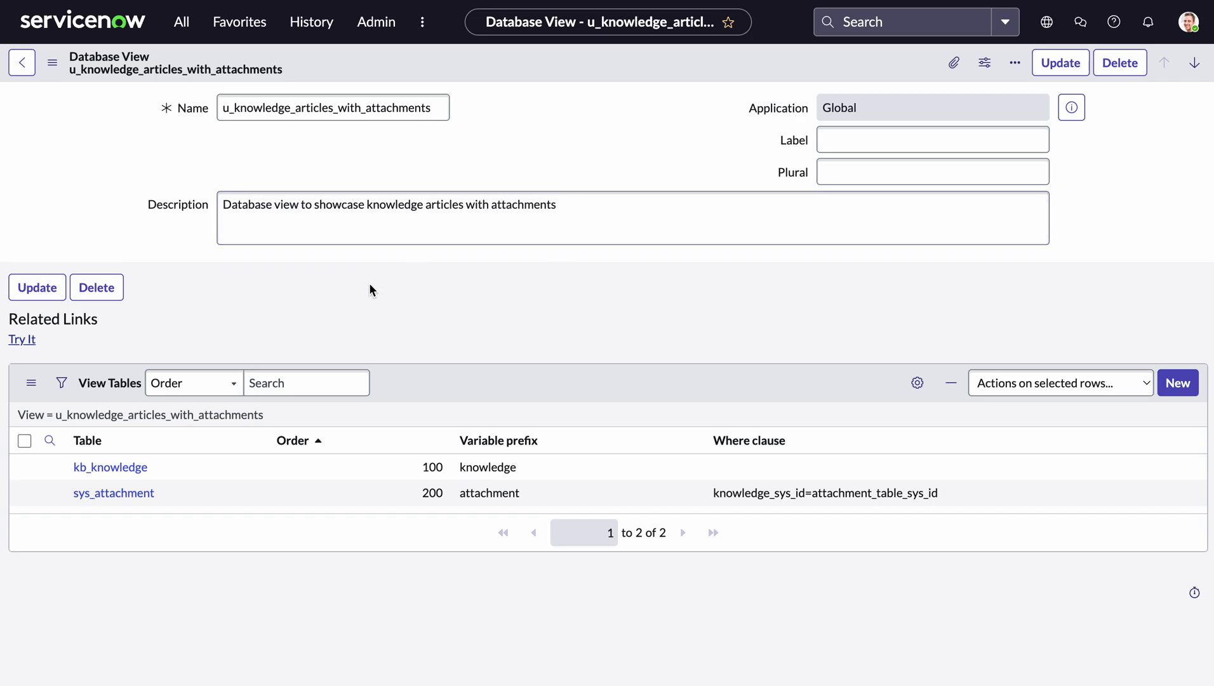
pyautogui.click(21, 339)
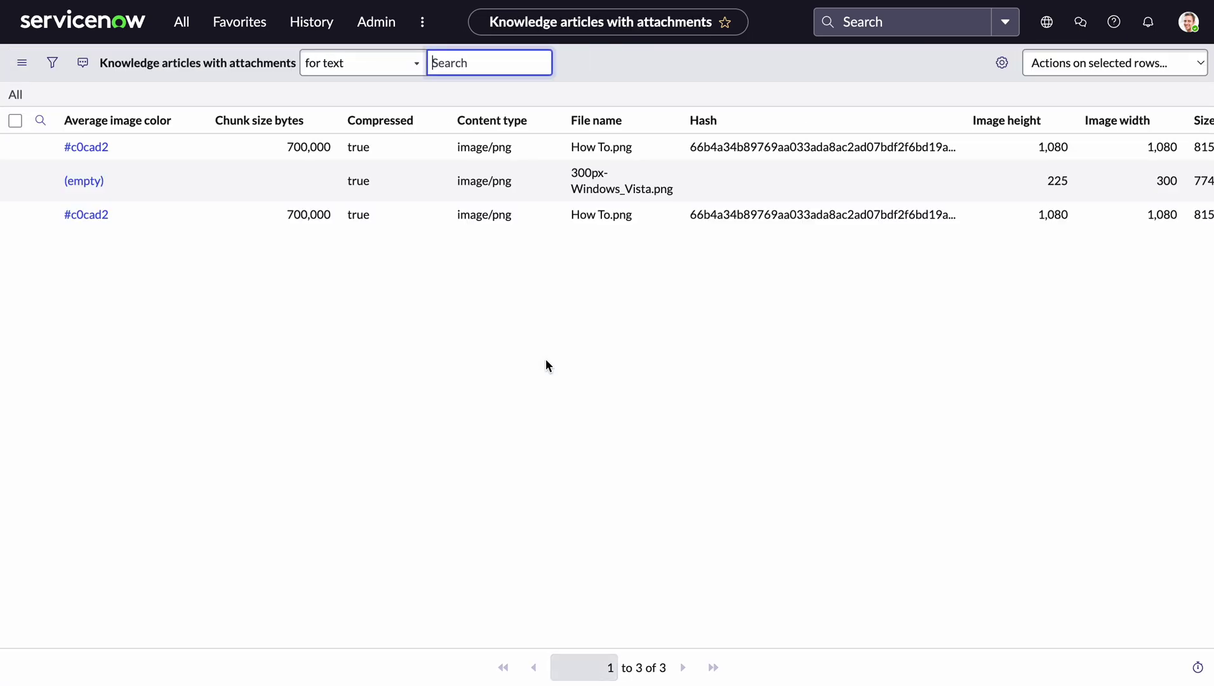
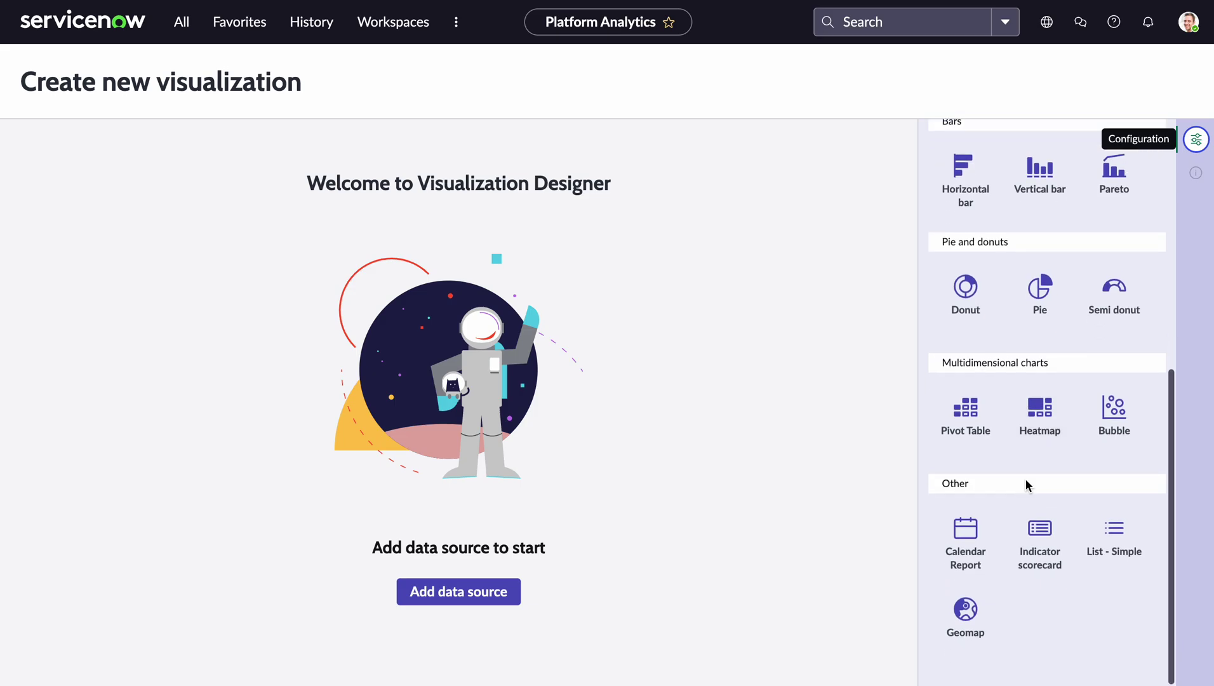
# - Try a List - Simple visualization and look through its configuration options
pyautogui.click(1118, 547)
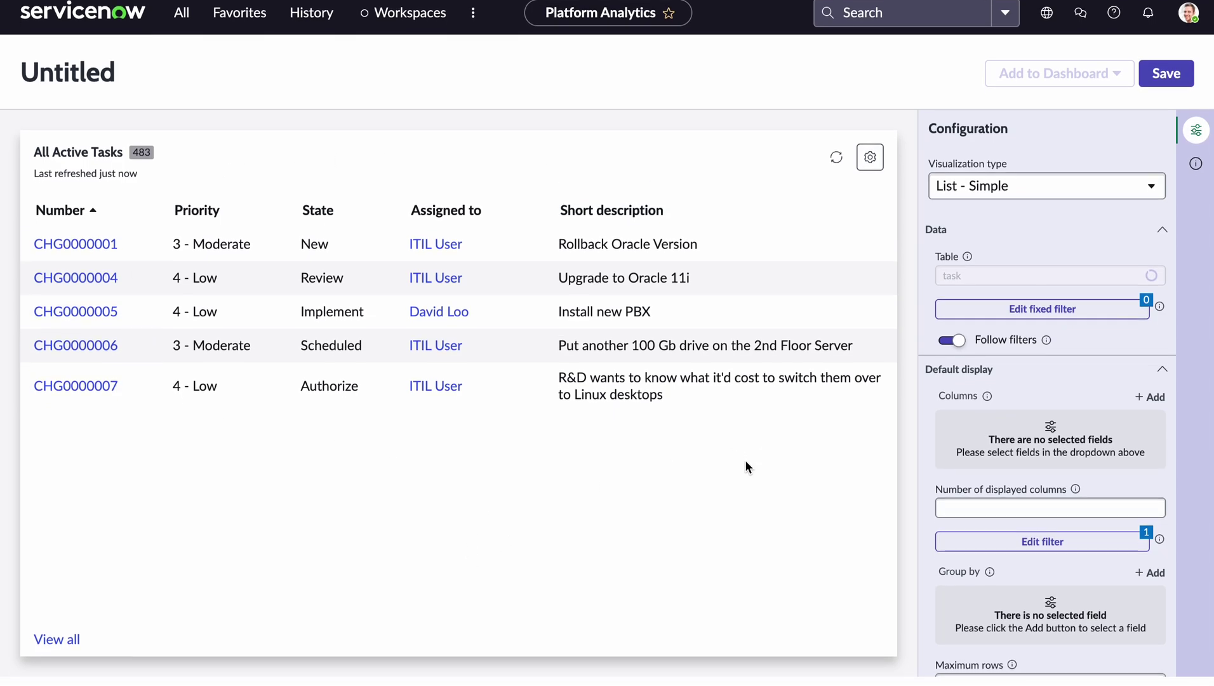
pyautogui.scroll(-1, 993, 592)
pyautogui.scroll(-8, 993, 592)
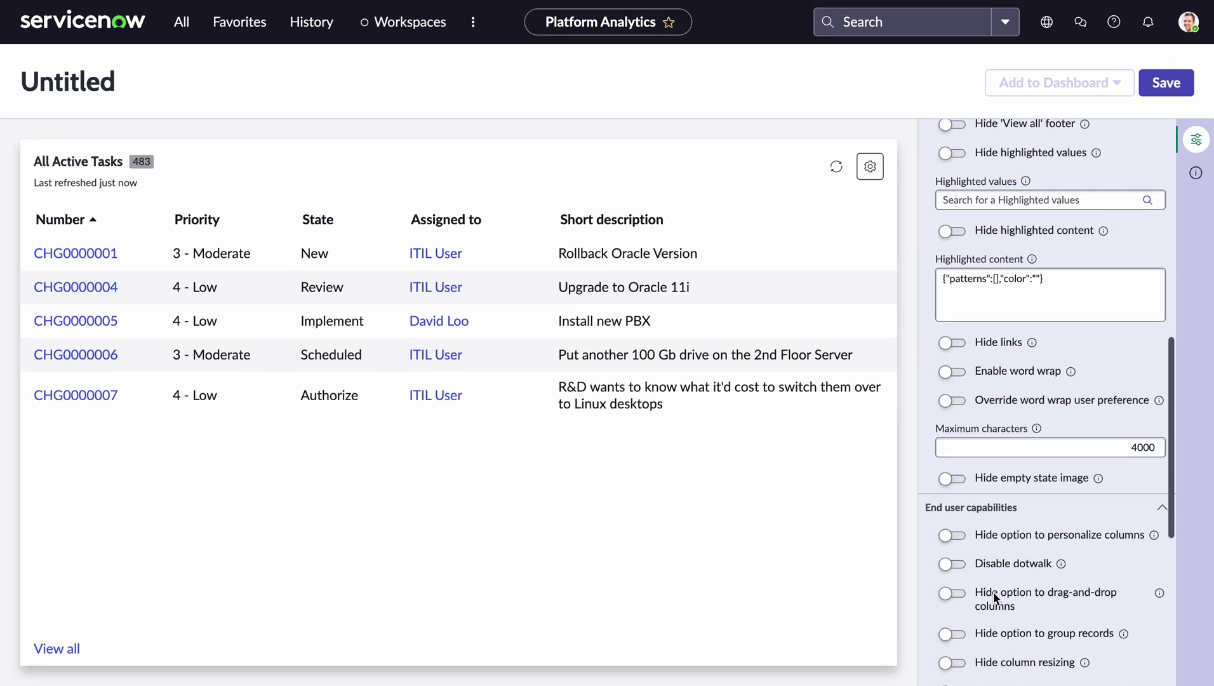
pyautogui.scroll(6, 993, 592)
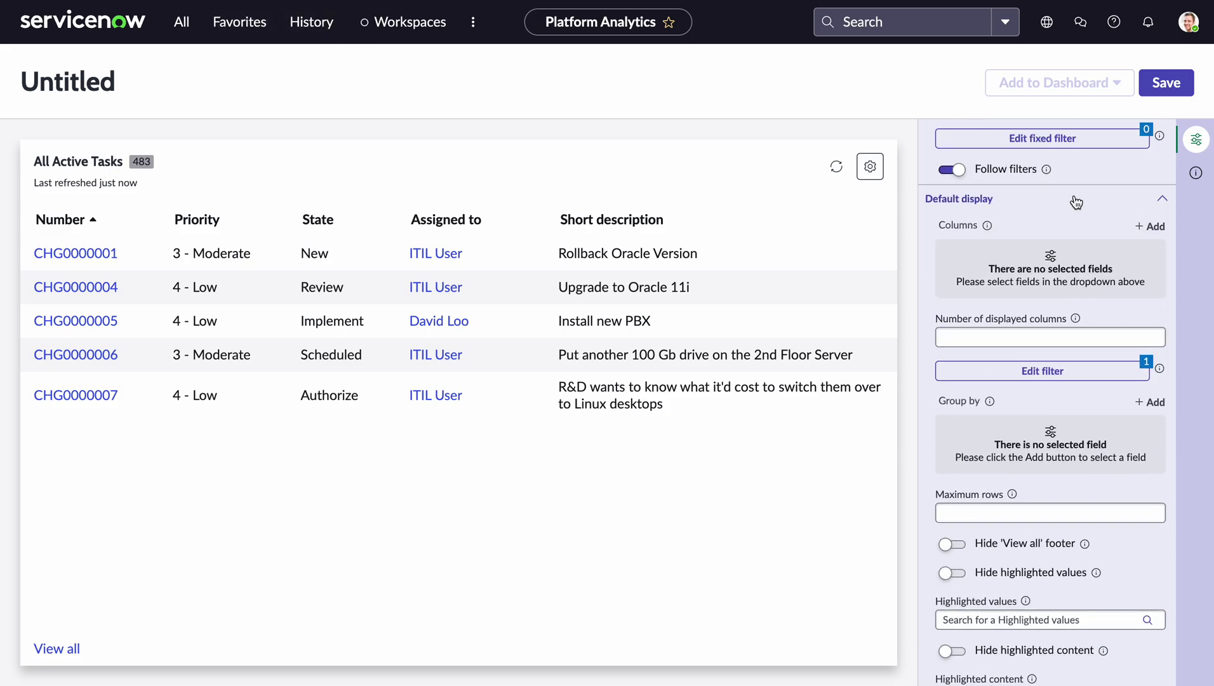
pyautogui.scroll(-4, 1039, 461)
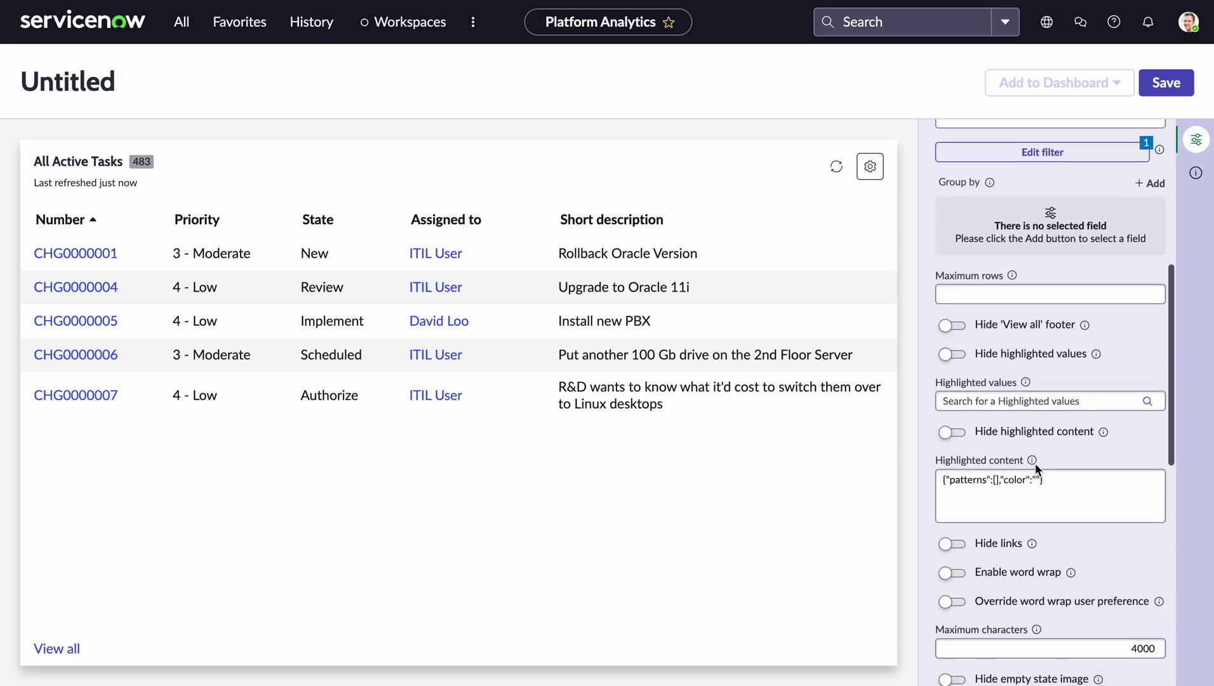
pyautogui.scroll(-5, 1035, 463)
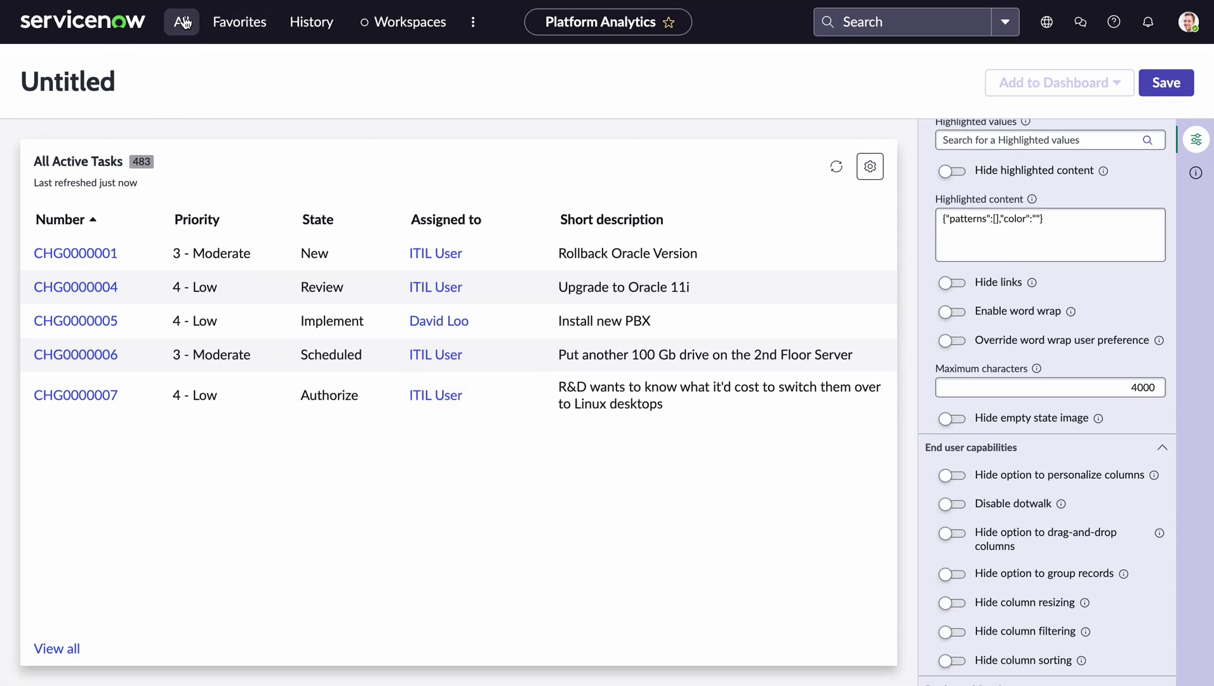
# - Search the application navigator for reports and look through the matching modules
pyautogui.click(183, 23)
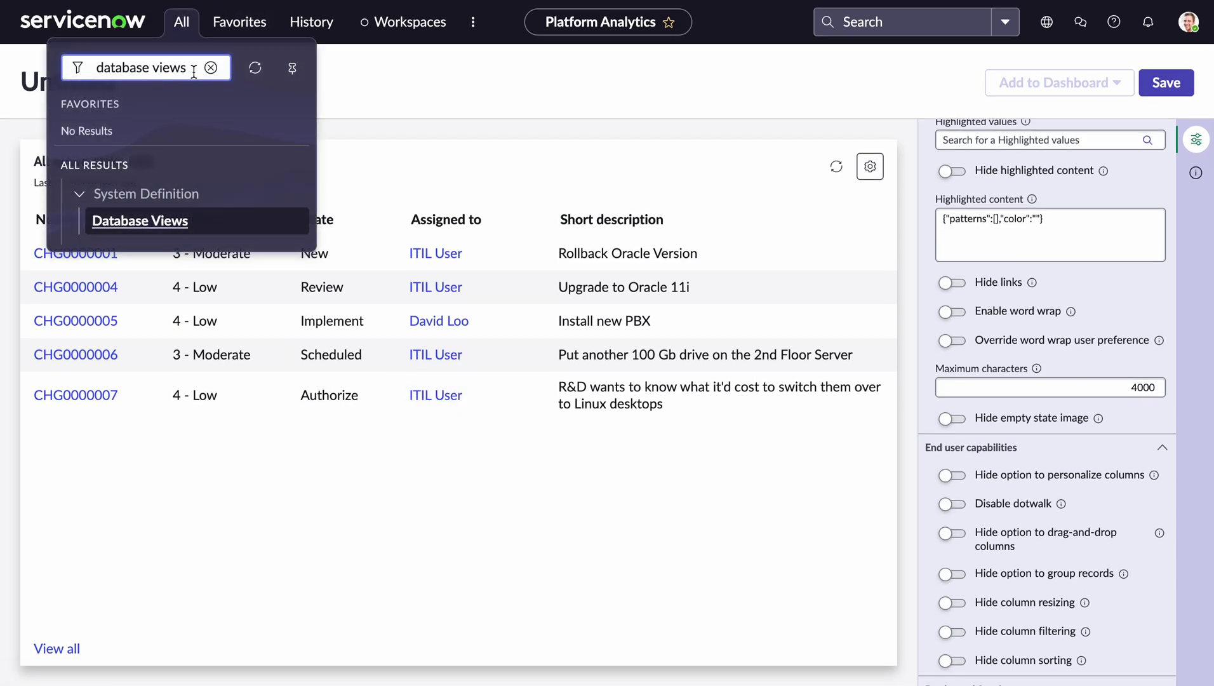
pyautogui.click(164, 38)
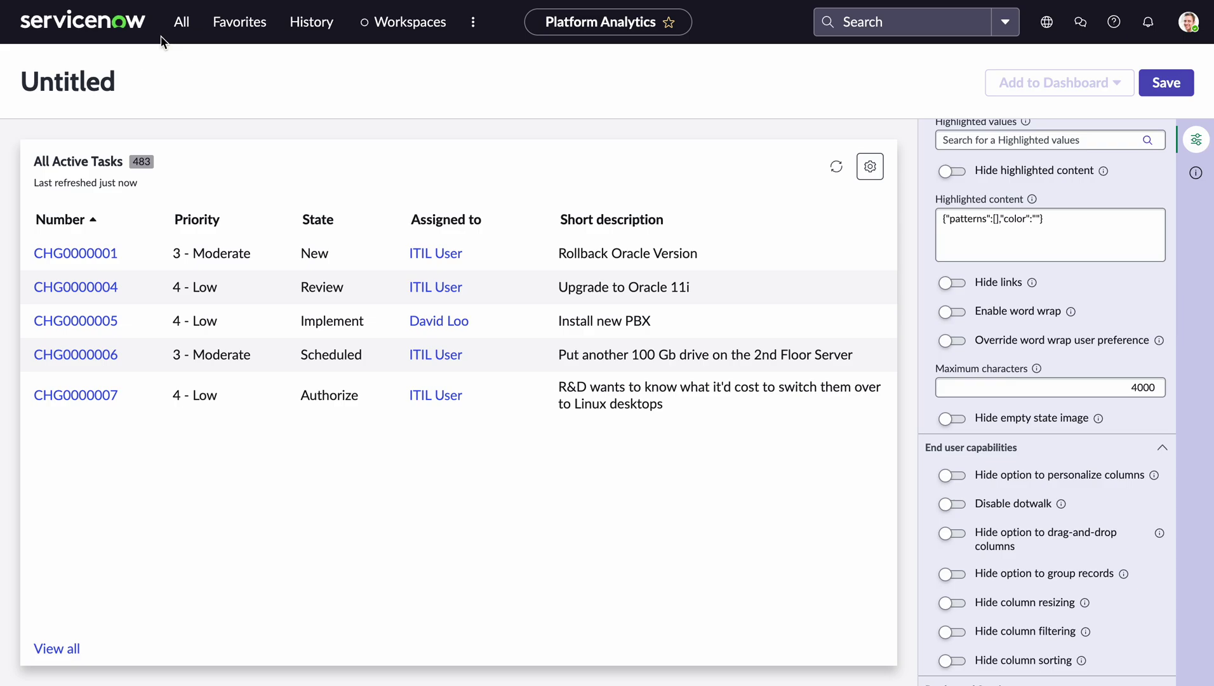
pyautogui.click(167, 33)
pyautogui.write('reports')
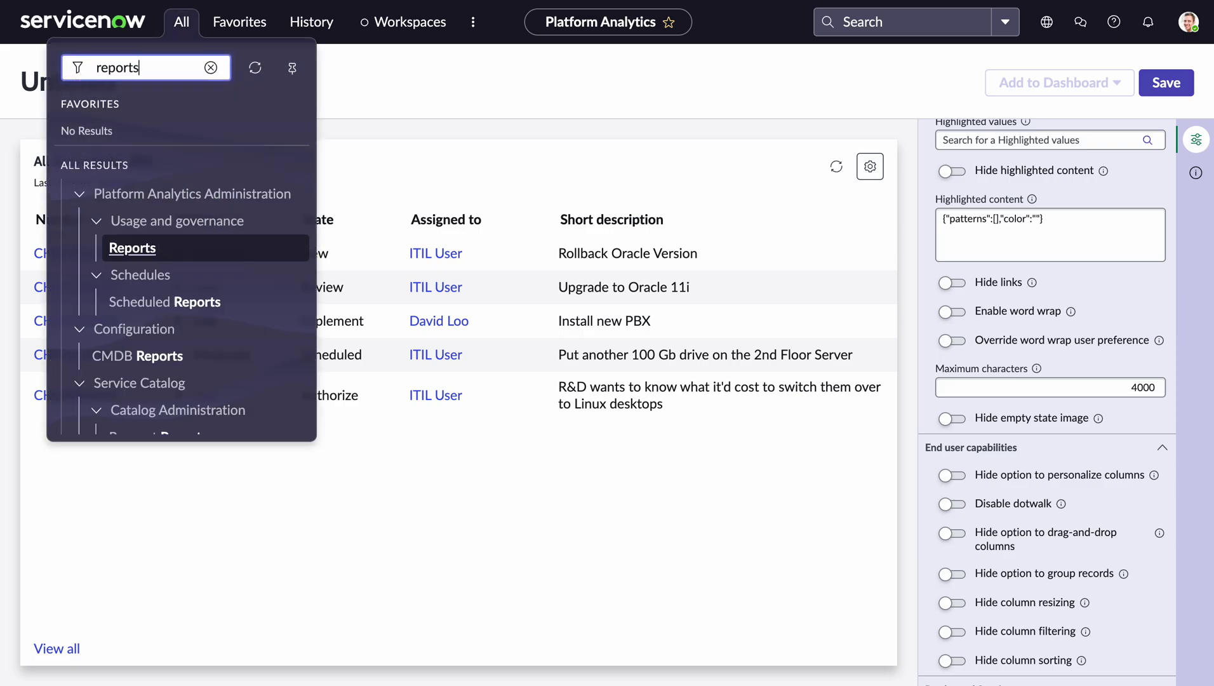
pyautogui.scroll(-5, 162, 305)
pyautogui.scroll(-2, 157, 338)
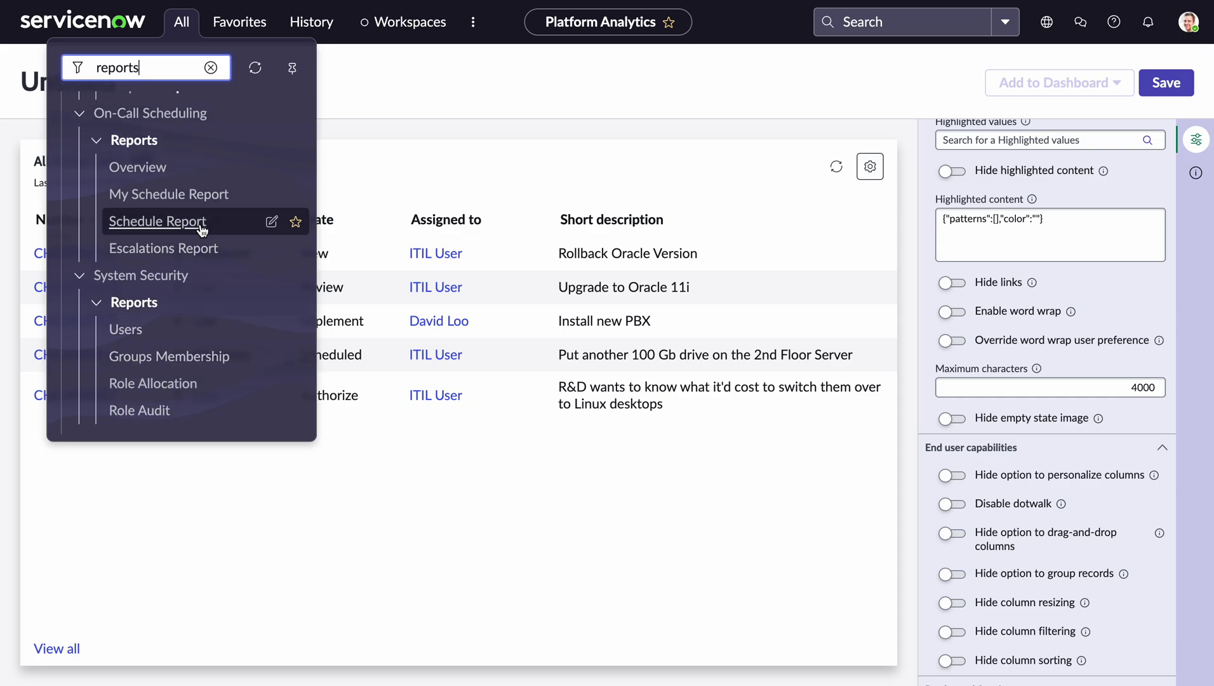
pyautogui.scroll(5, 196, 356)
pyautogui.scroll(5, 203, 197)
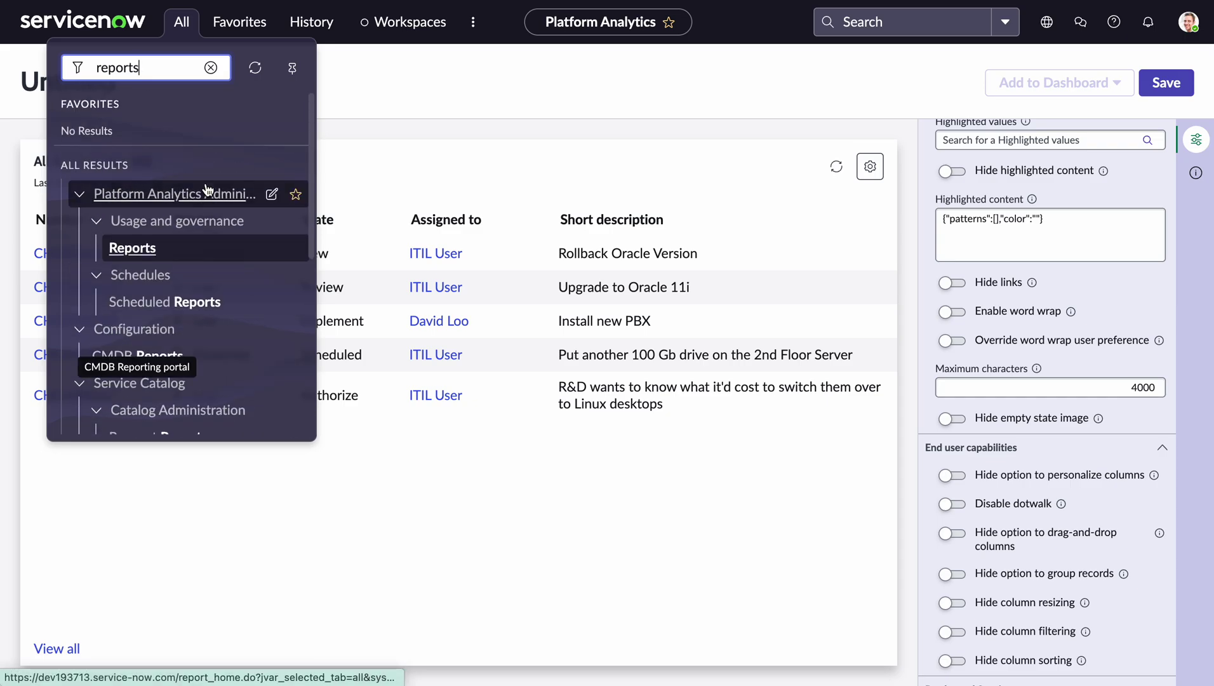
pyautogui.scroll(-2, 164, 201)
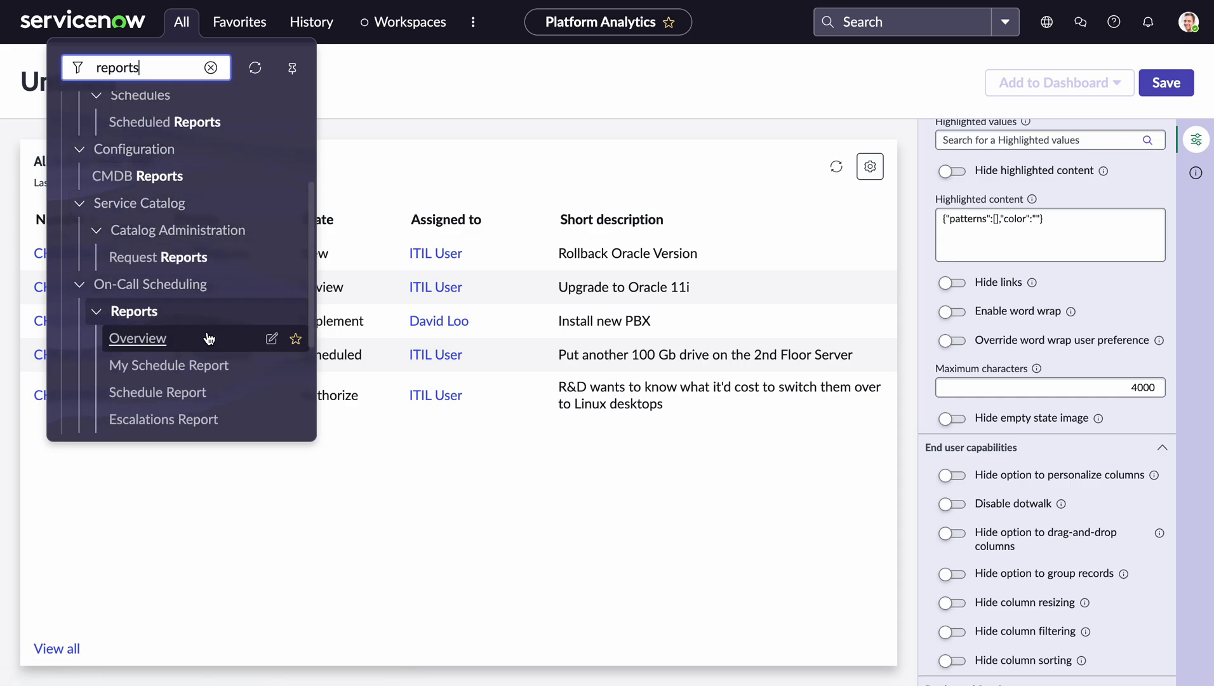
pyautogui.scroll(-5, 235, 331)
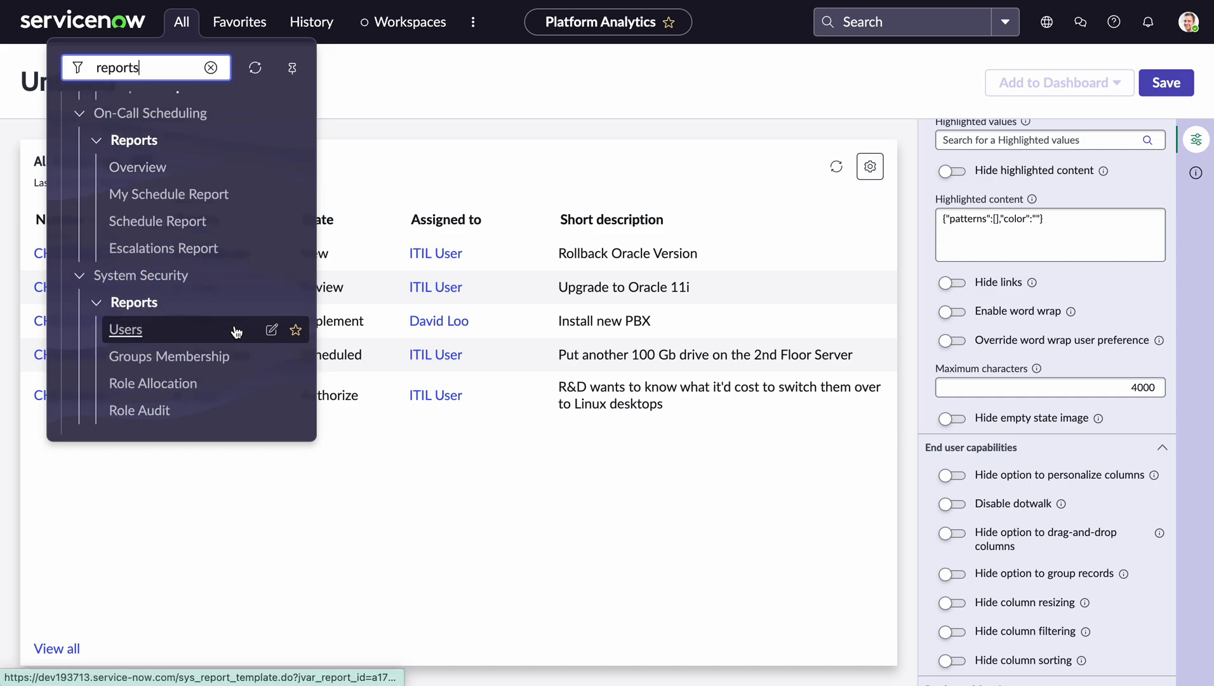
# - Search the navigator for report, open Reports under Usage and governance, and start a new report
pyautogui.press('BackSpace')
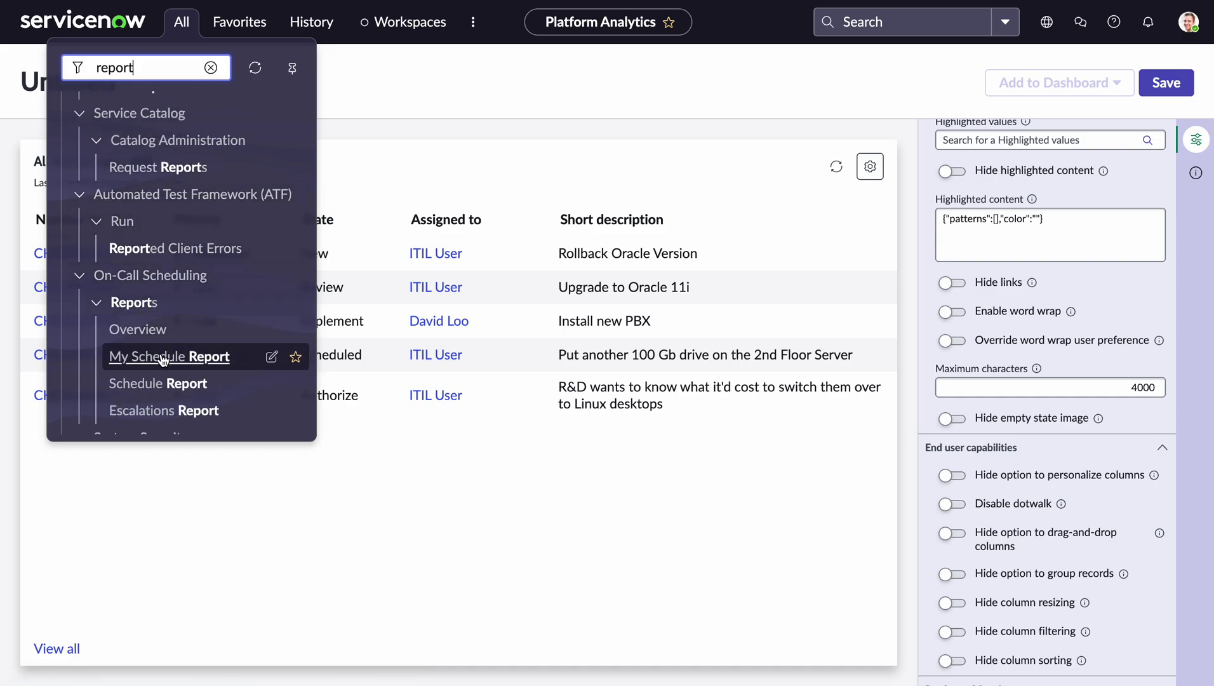
pyautogui.scroll(10, 190, 308)
pyautogui.scroll(5, 191, 308)
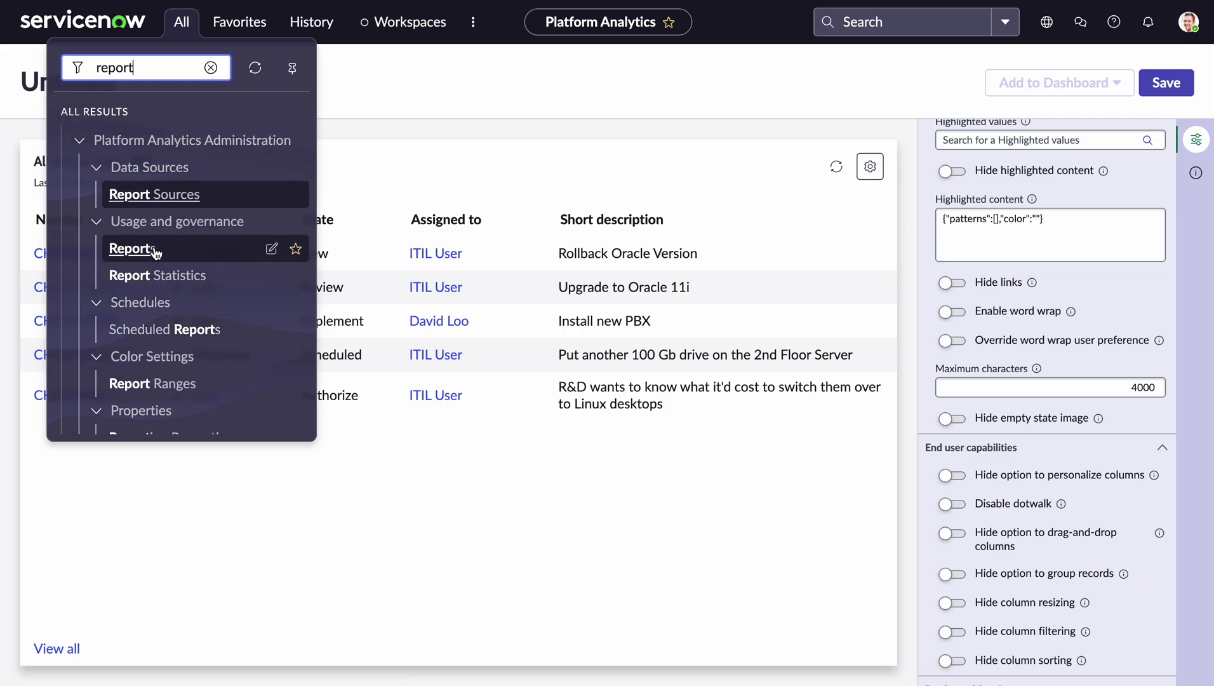
pyautogui.click(130, 255)
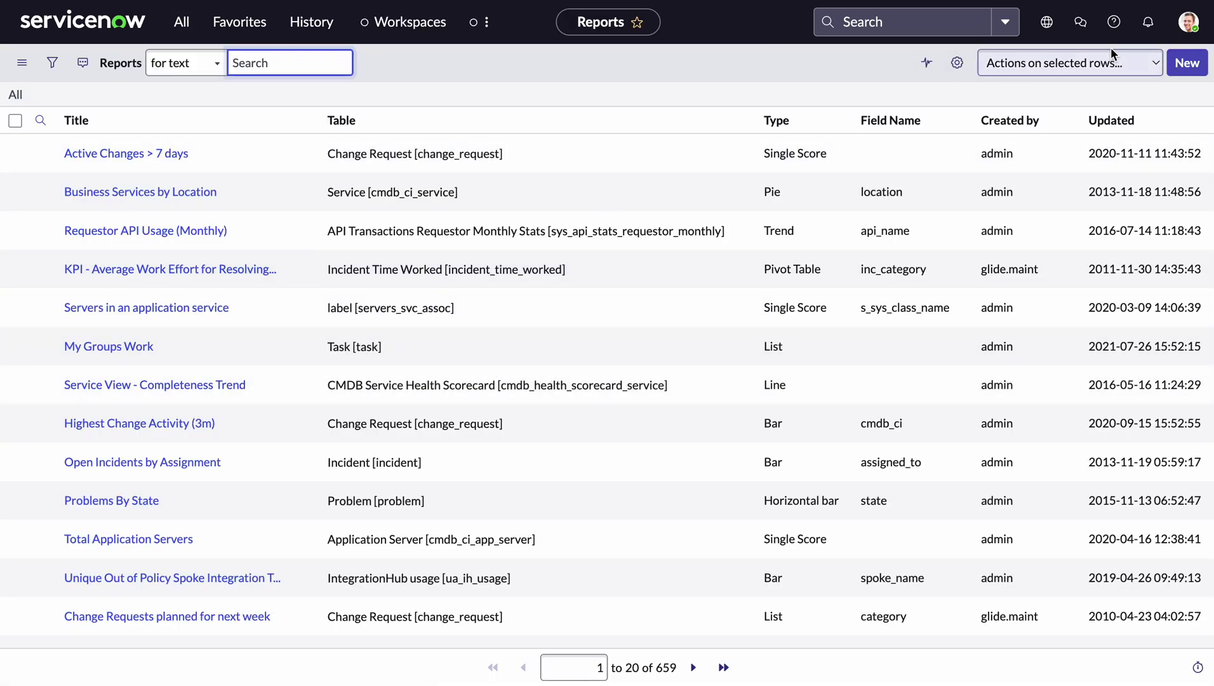
pyautogui.click(1187, 62)
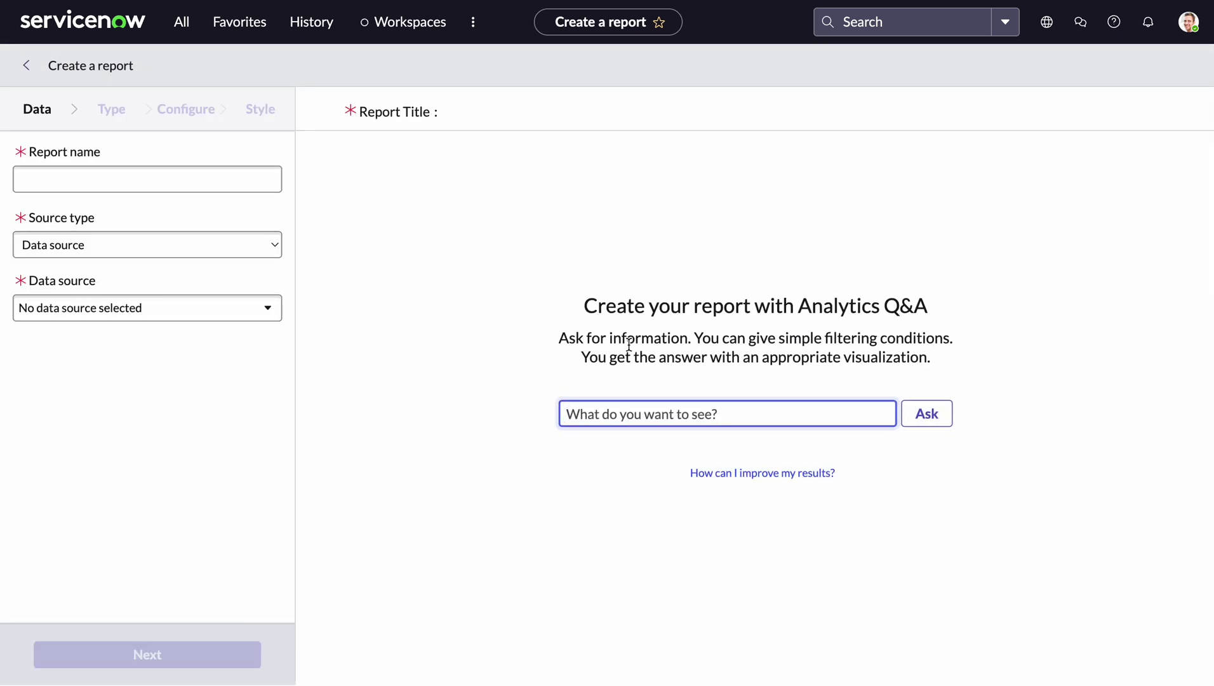
# - Name the new report Knowledge Articles with Attachments
pyautogui.click(183, 184)
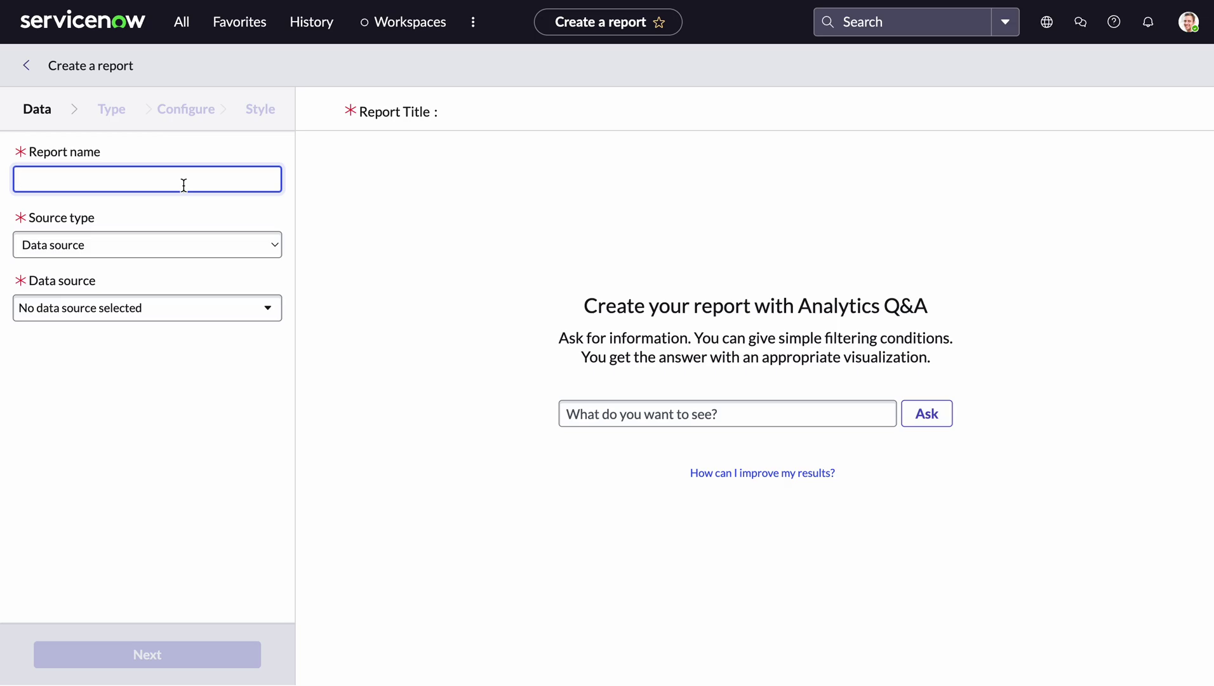
pyautogui.write('Attachment w')
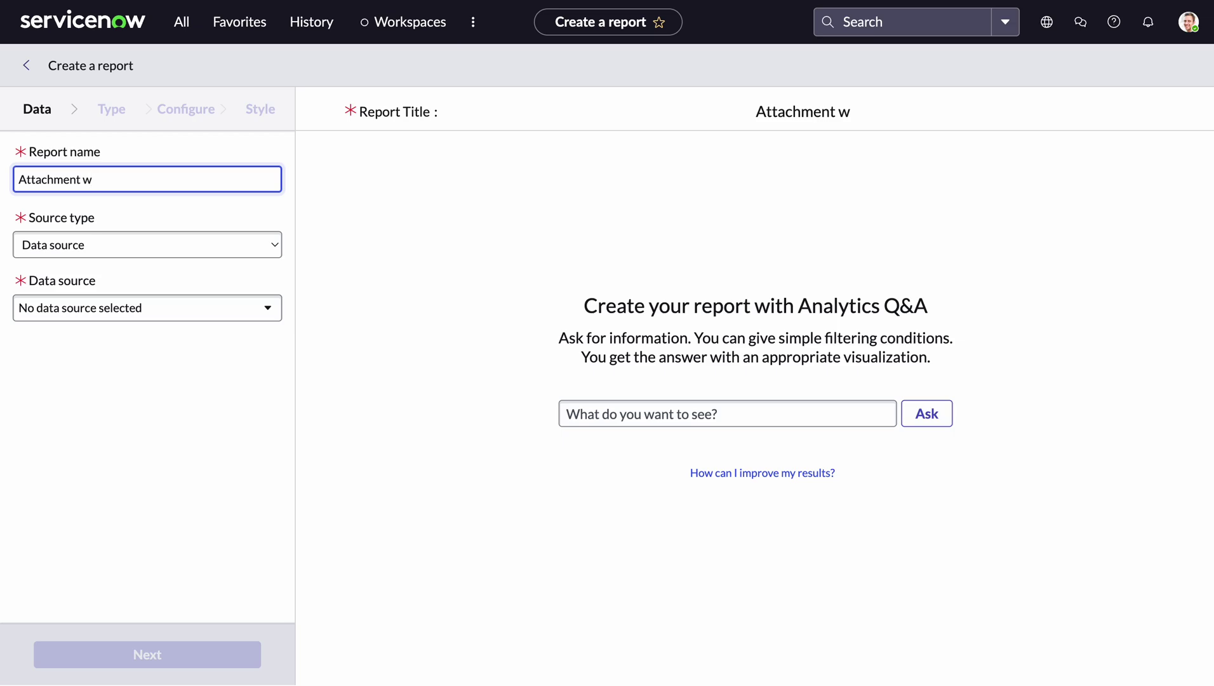
pyautogui.hotkey('ctrl', 'a')
pyautogui.write('Knowledg')
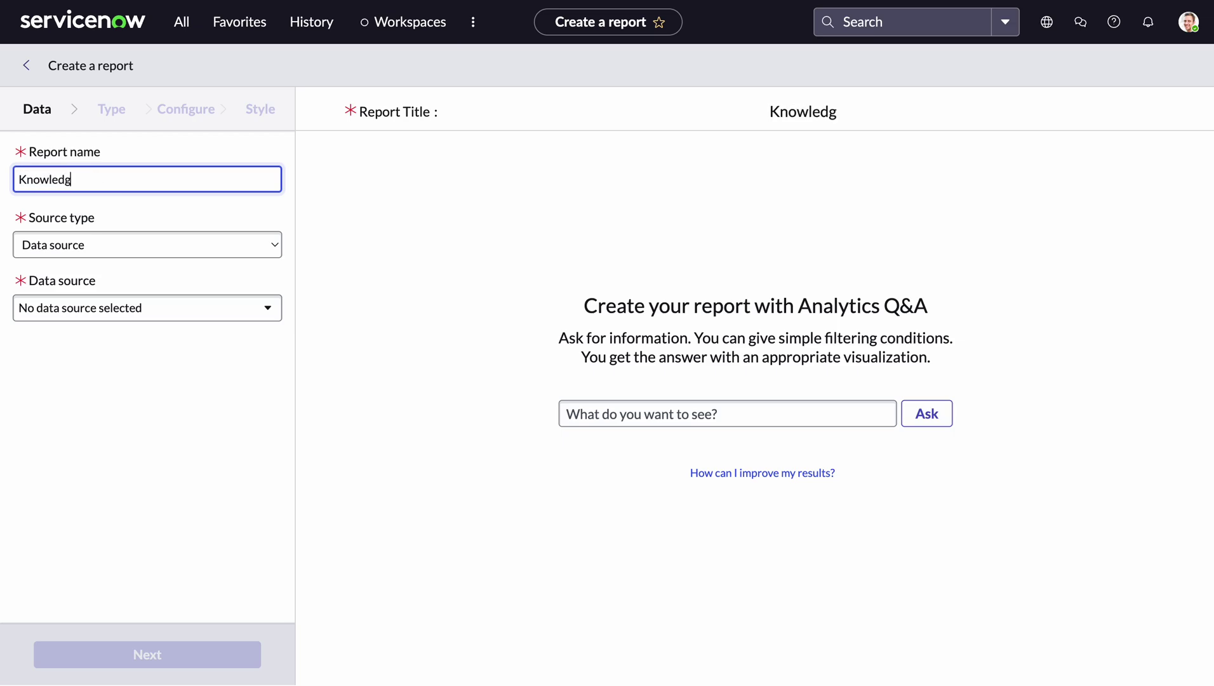
pyautogui.write('e QAr')
pyautogui.press('BackSpace')
pyautogui.press('BackSpace')
pyautogui.press('BackSpace')
pyautogui.write('a')
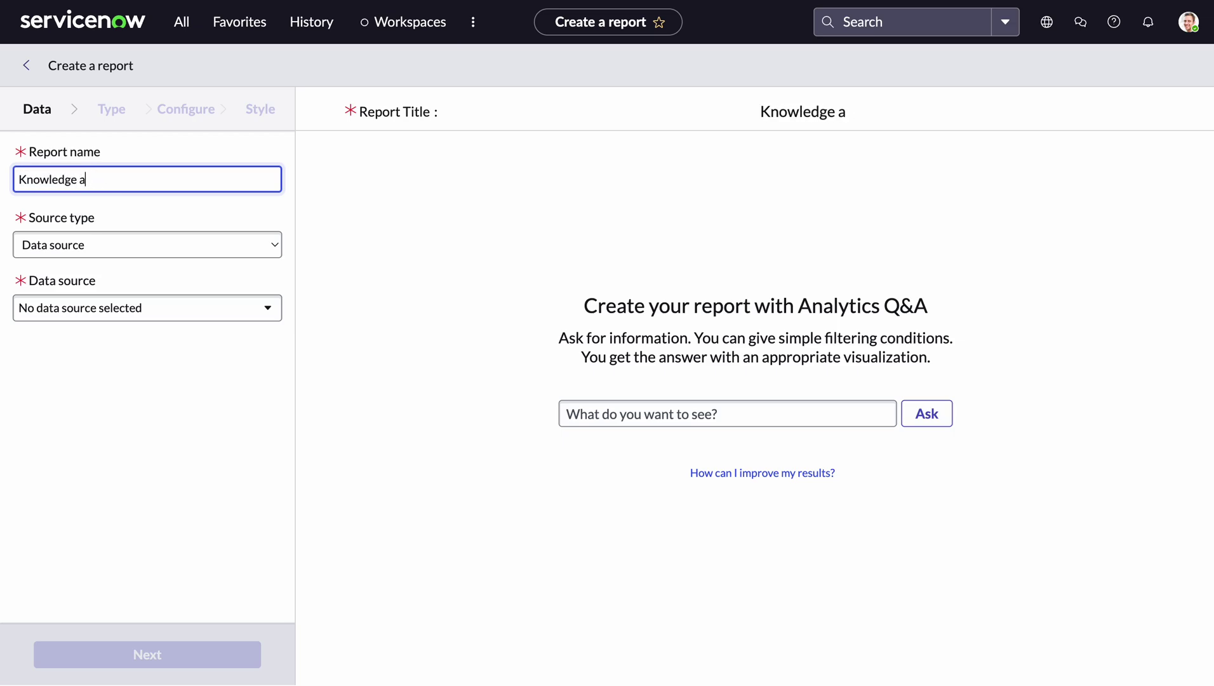
pyautogui.press('BackSpace')
pyautogui.write('Artivle')
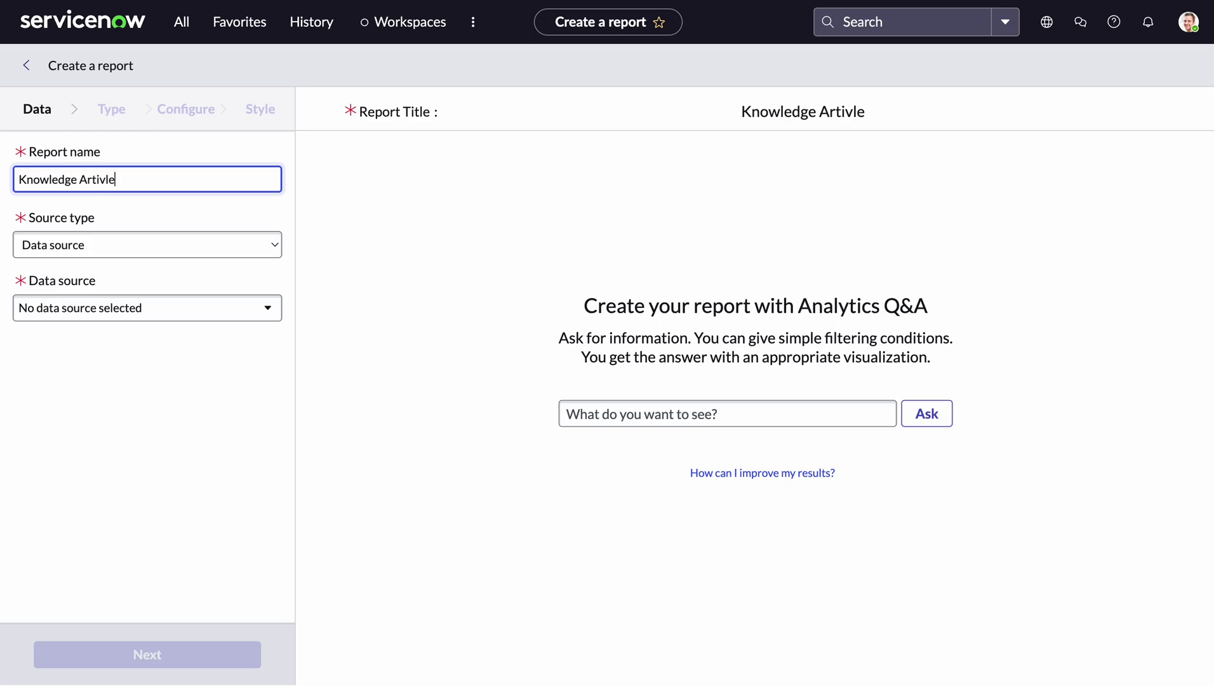
pyautogui.press('BackSpace')
pyautogui.press('BackSpace')
pyautogui.press('BackSpace')
pyautogui.write('cles with A')
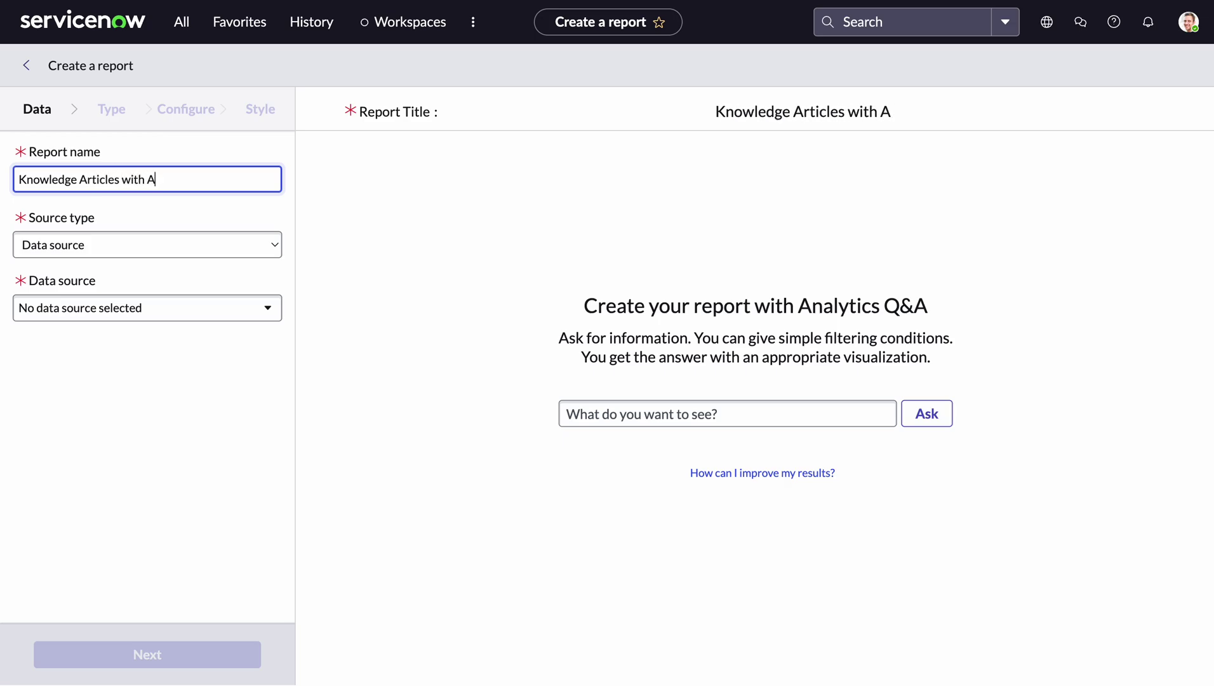
pyautogui.write('ttachments')
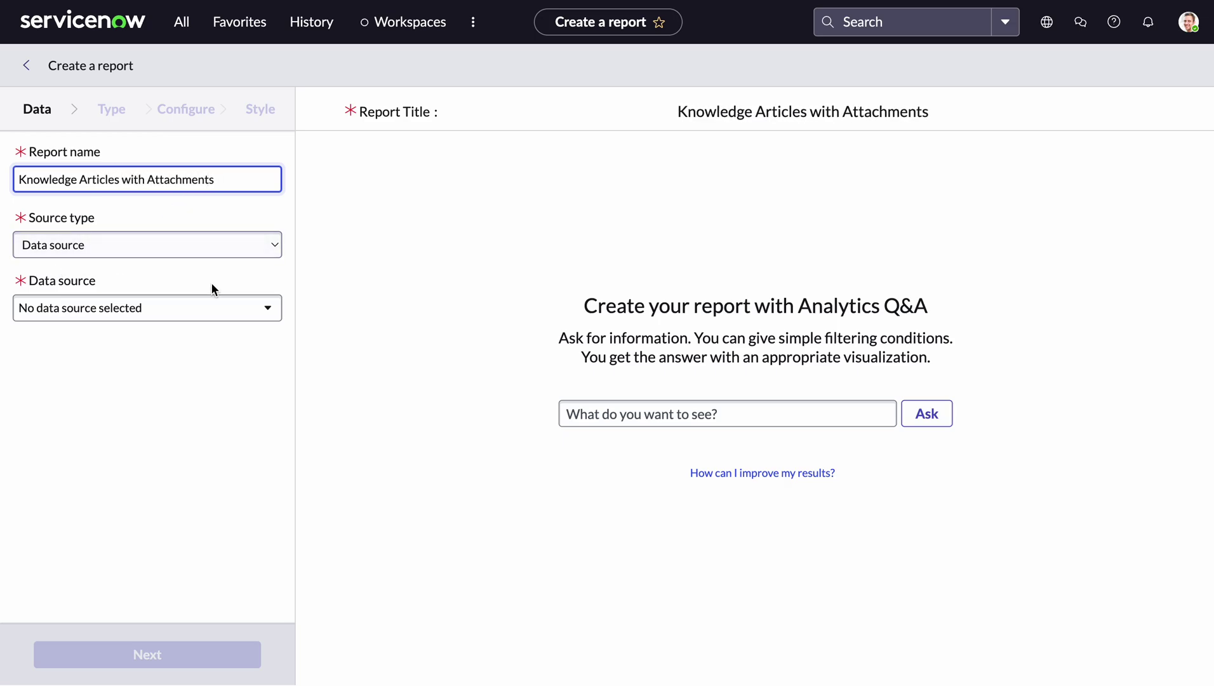
# - Set the report's source type to Table and choose Knowledge articles with attachments [u_knowledge_articles_with_attachments] as its table
pyautogui.click(154, 254)
pyautogui.click(140, 266)
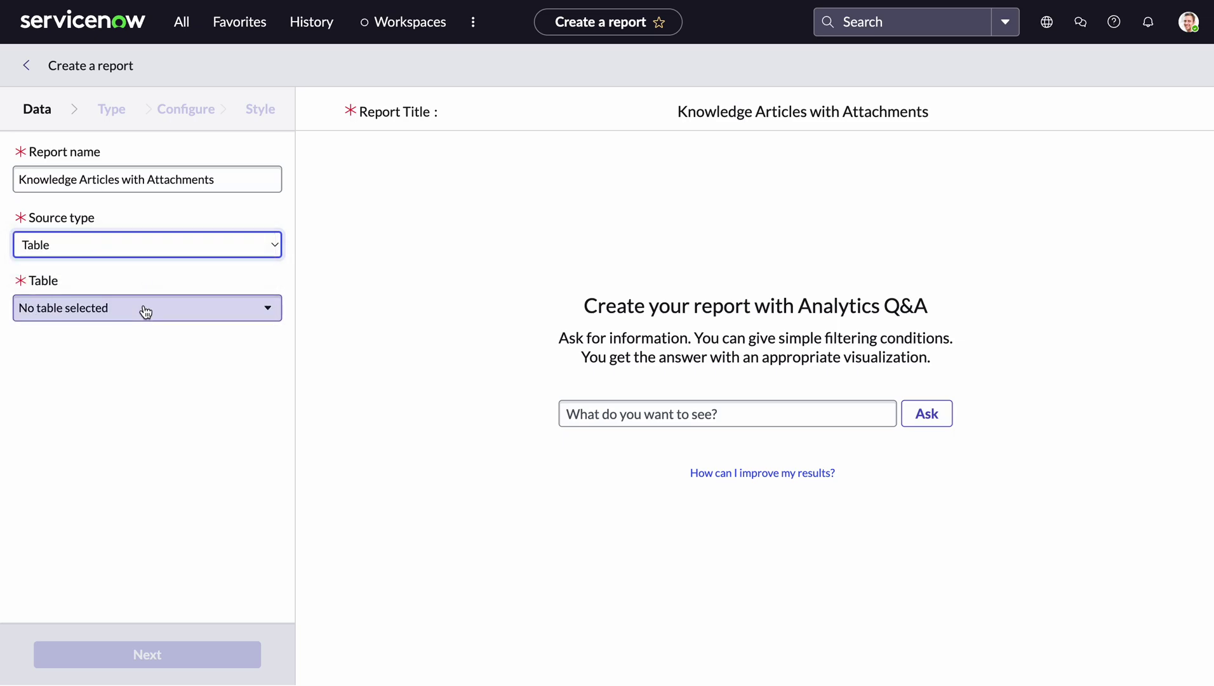
pyautogui.click(143, 308)
pyautogui.write('u')
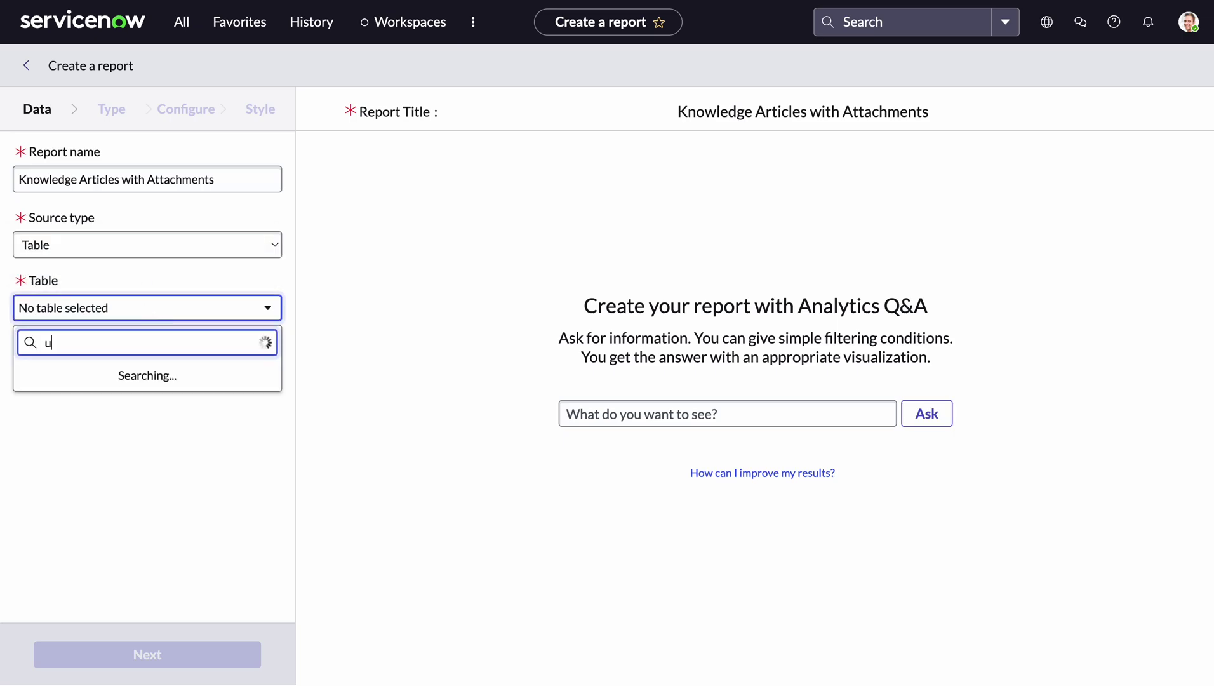
pyautogui.write('_knowledge_')
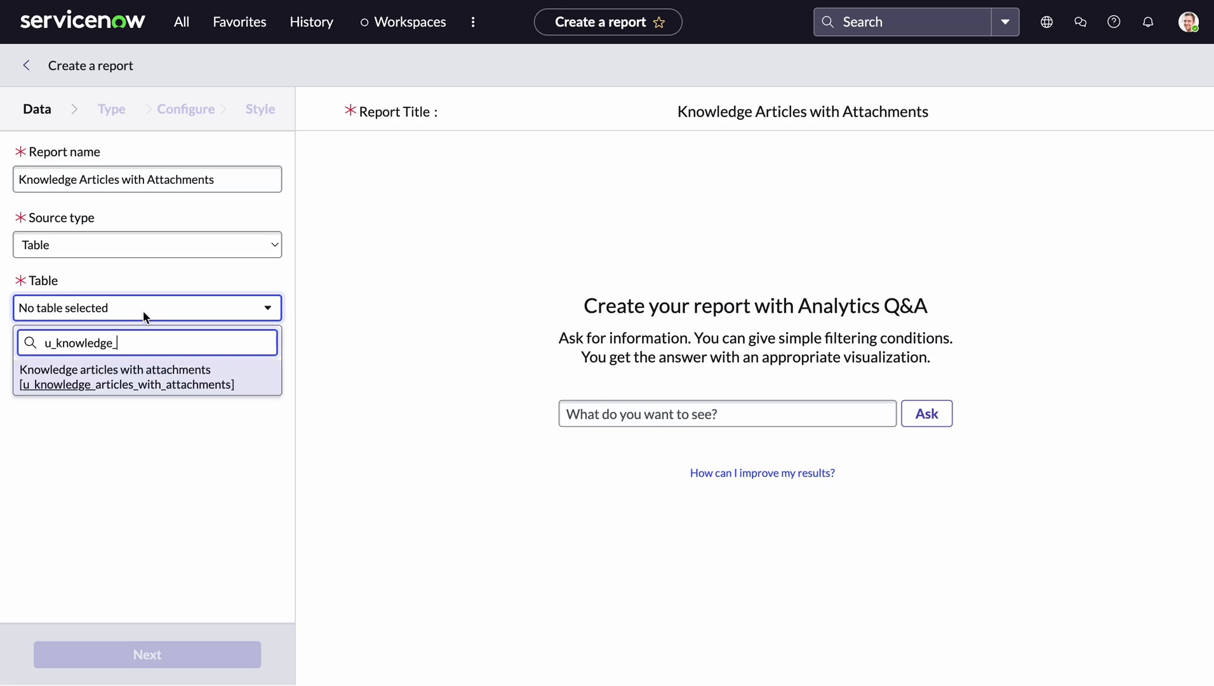
pyautogui.click(136, 385)
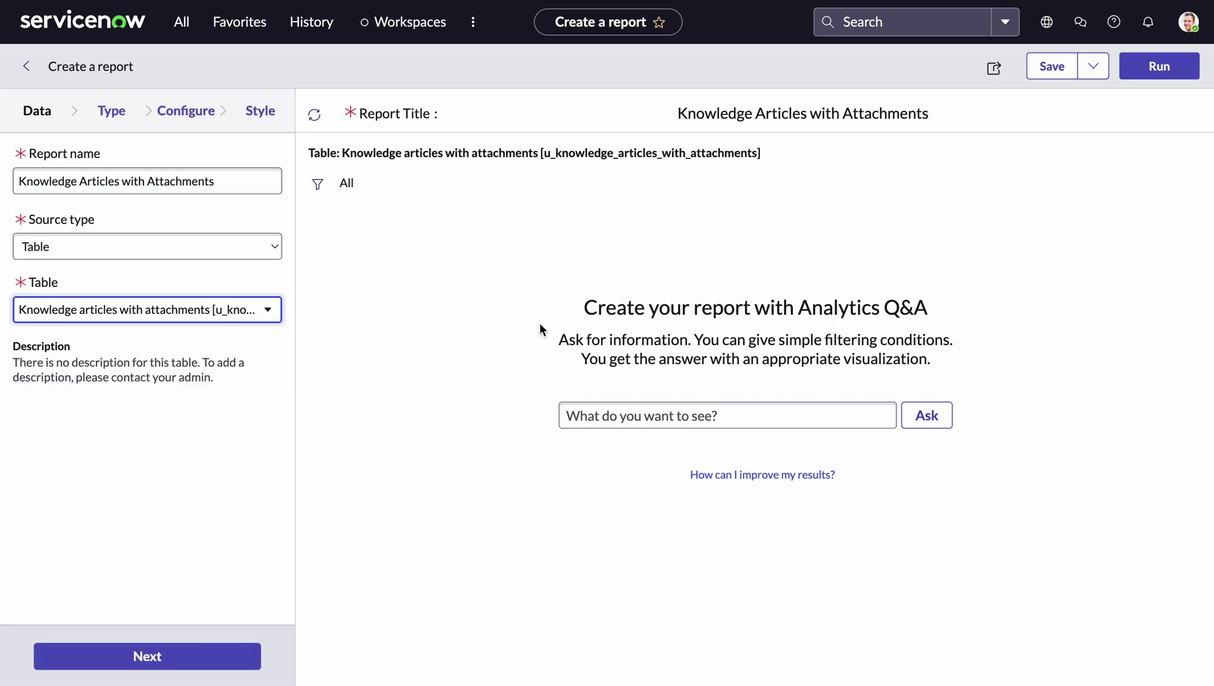
# - Set the report's visualization type to List and run the report
pyautogui.click(118, 112)
pyautogui.scroll(-15, 117, 381)
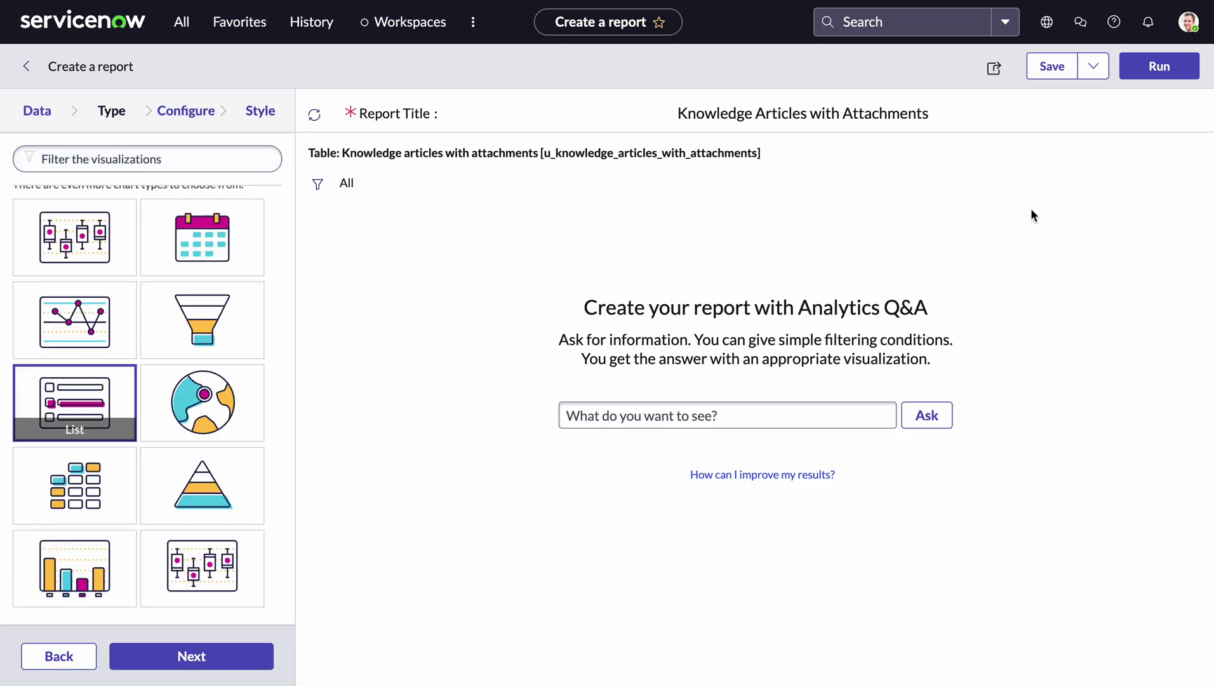
pyautogui.click(1184, 75)
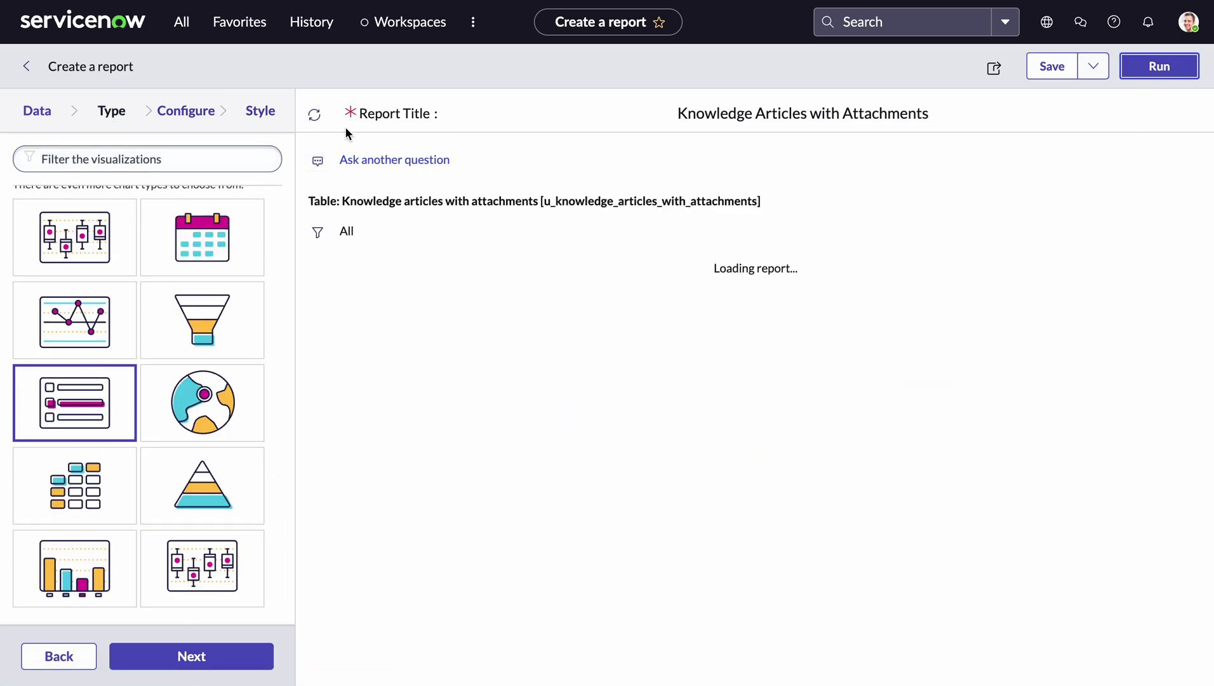
# - Open the report's column configuration and remove Hash, Image height, Image width, Size bytes and Size compressed from the selected columns
pyautogui.click(182, 112)
pyautogui.click(154, 159)
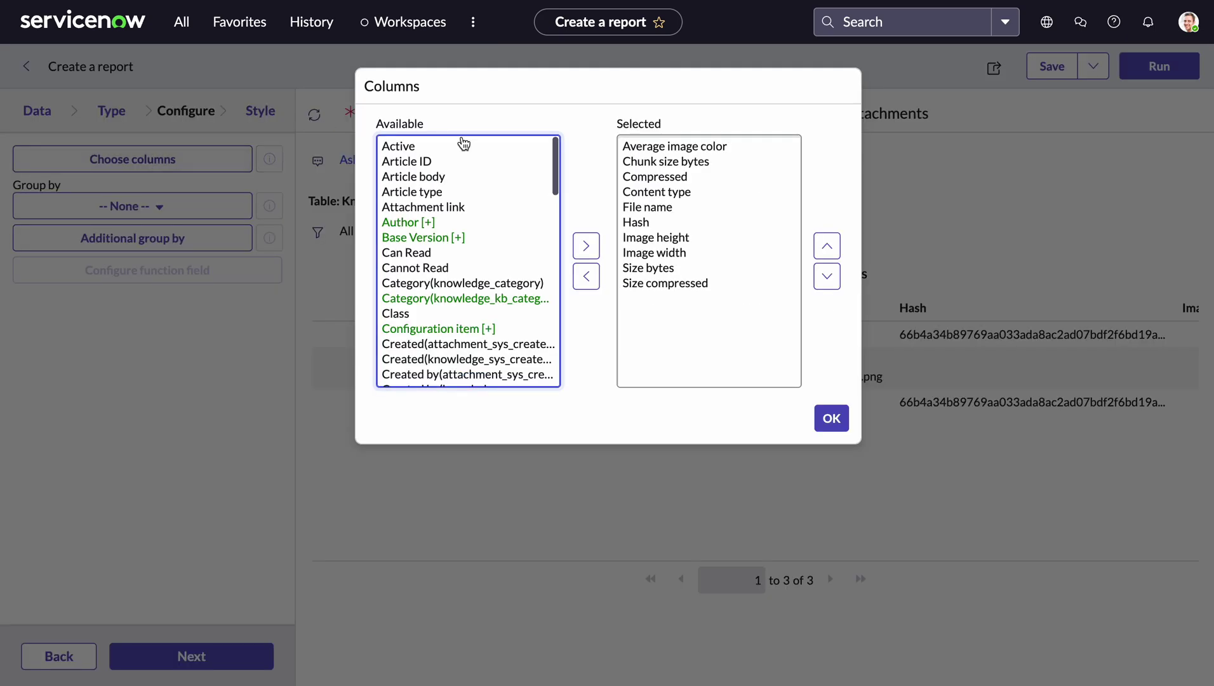
pyautogui.click(670, 287)
pyautogui.hotkey('shift', 'Up')
pyautogui.hotkey('shift', 'Up')
pyautogui.hotkey('shift', 'Up')
pyautogui.hotkey('shift', 'Up')
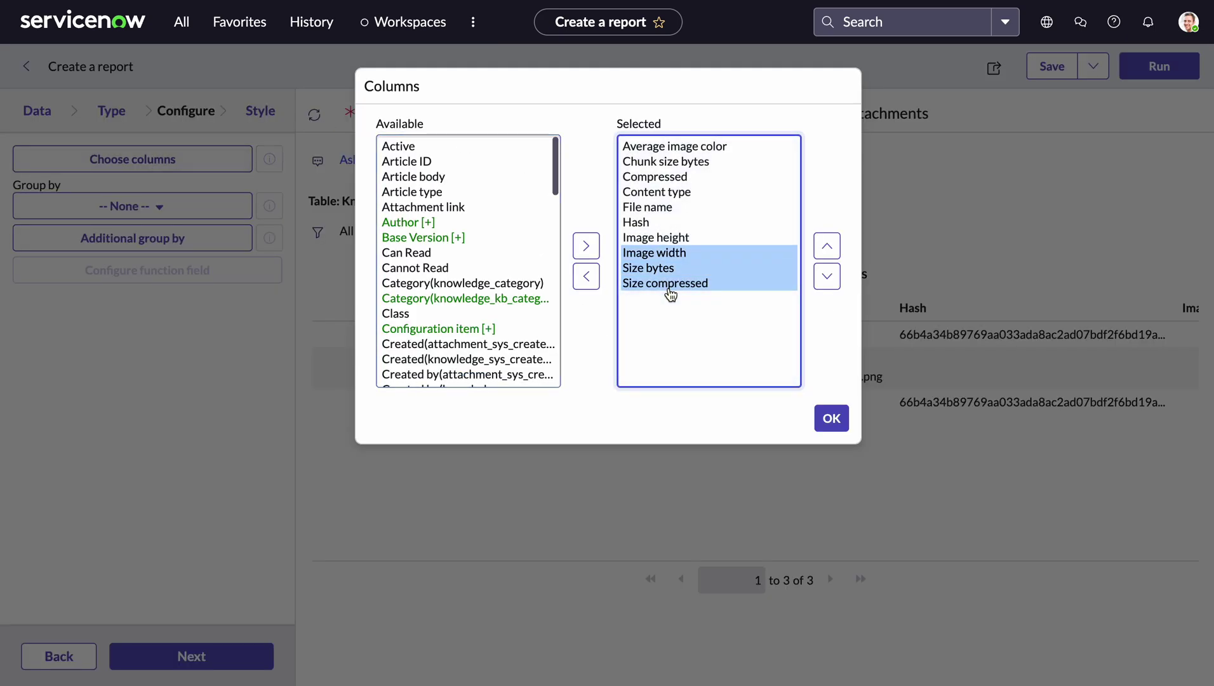
pyautogui.click(586, 276)
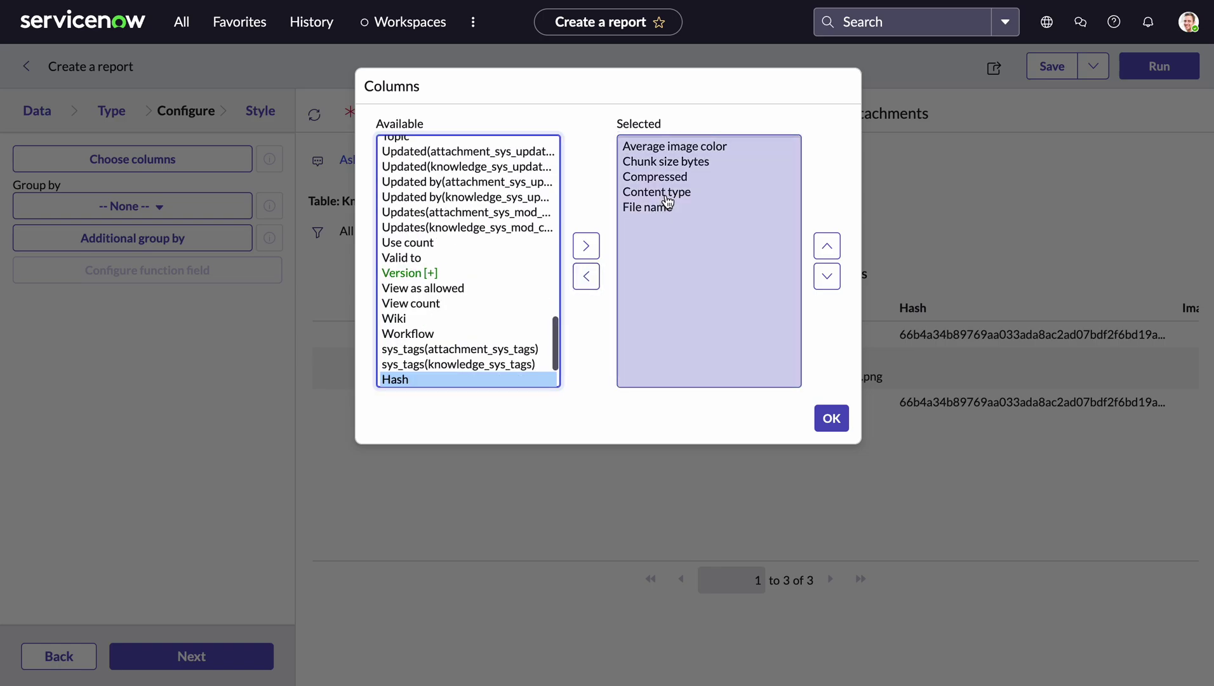
# - Remove Average image color, Chunk size bytes and Compressed from the report's selected columns
pyautogui.click(669, 192)
pyautogui.click(673, 168)
pyautogui.click(673, 175)
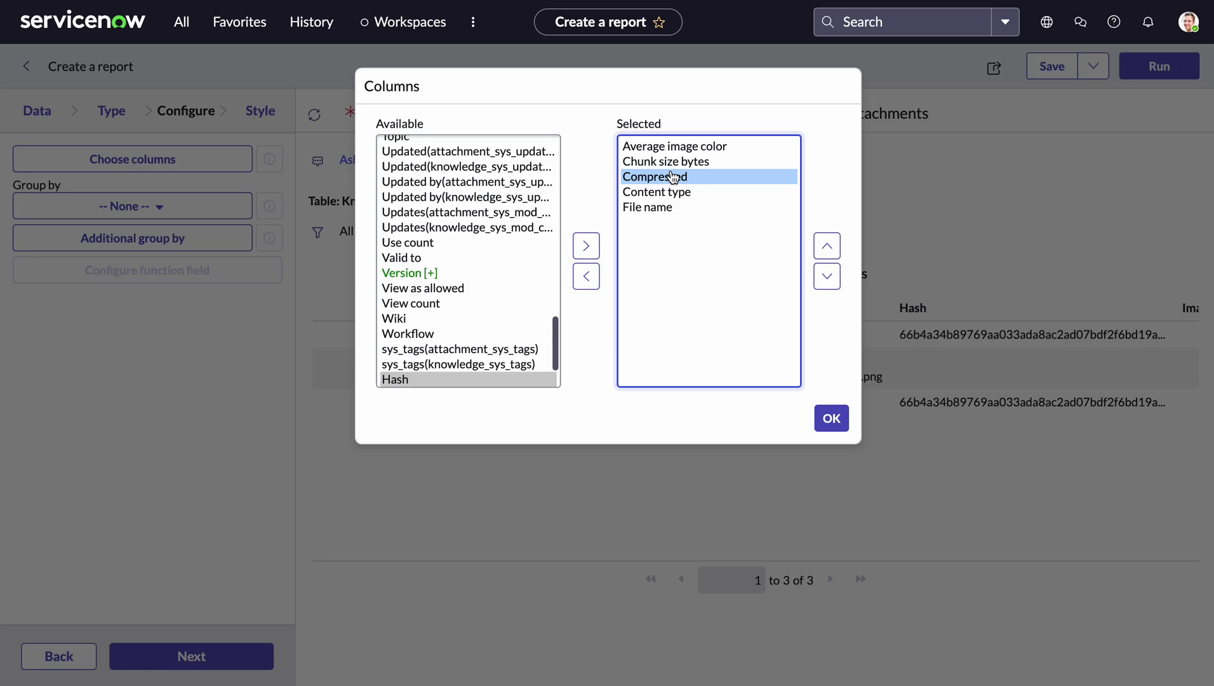
pyautogui.hotkey('shift', 'Up')
pyautogui.hotkey('shift', 'Up')
pyautogui.click(586, 276)
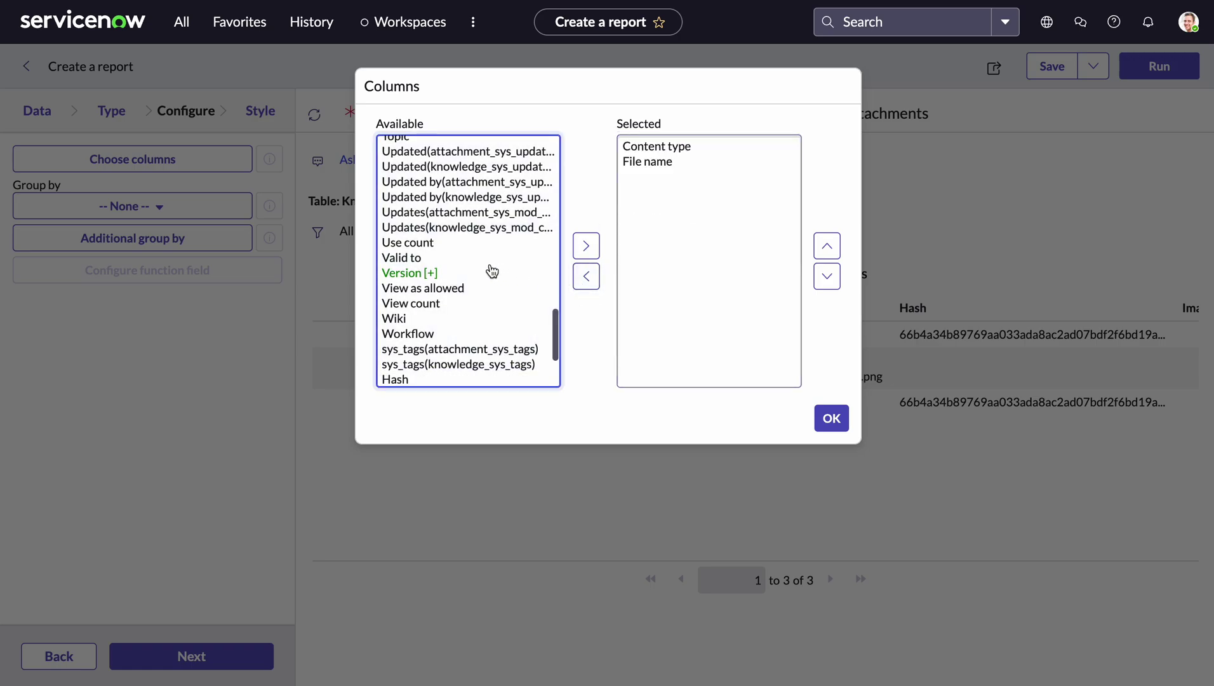
# - Add the Number column to the report and make it the first selected column
pyautogui.scroll(4, 493, 271)
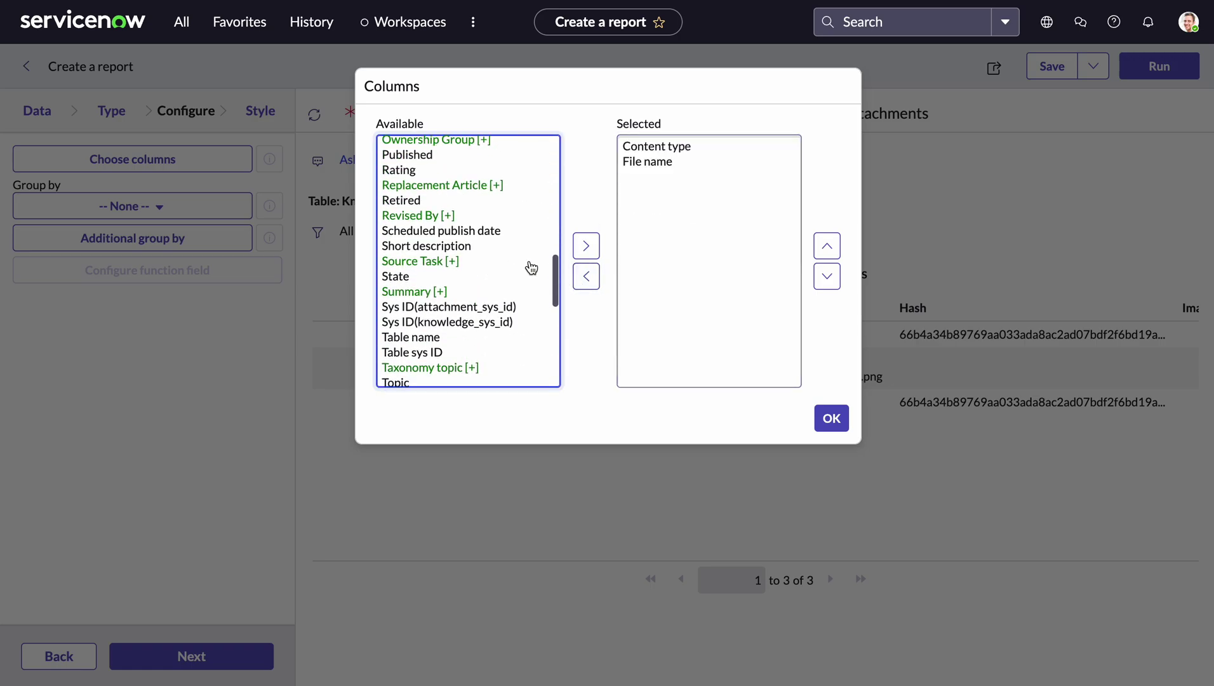
pyautogui.scroll(5, 534, 274)
pyautogui.scroll(5, 535, 274)
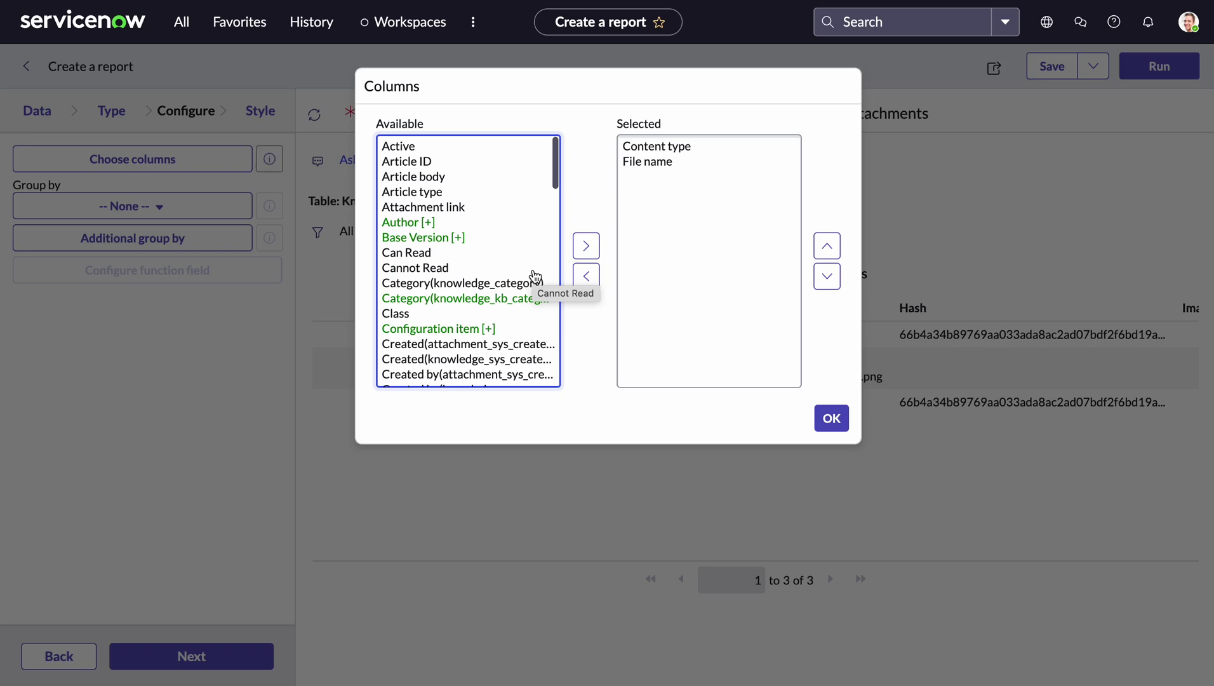
pyautogui.click(439, 192)
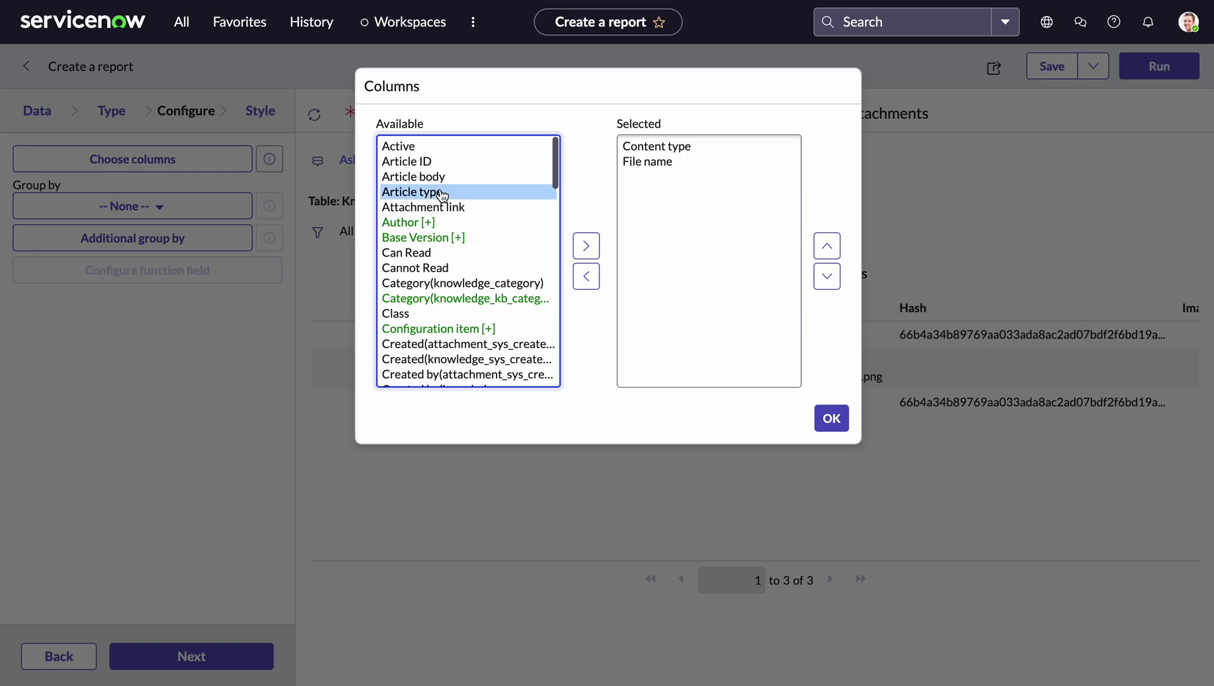
pyautogui.press('n')
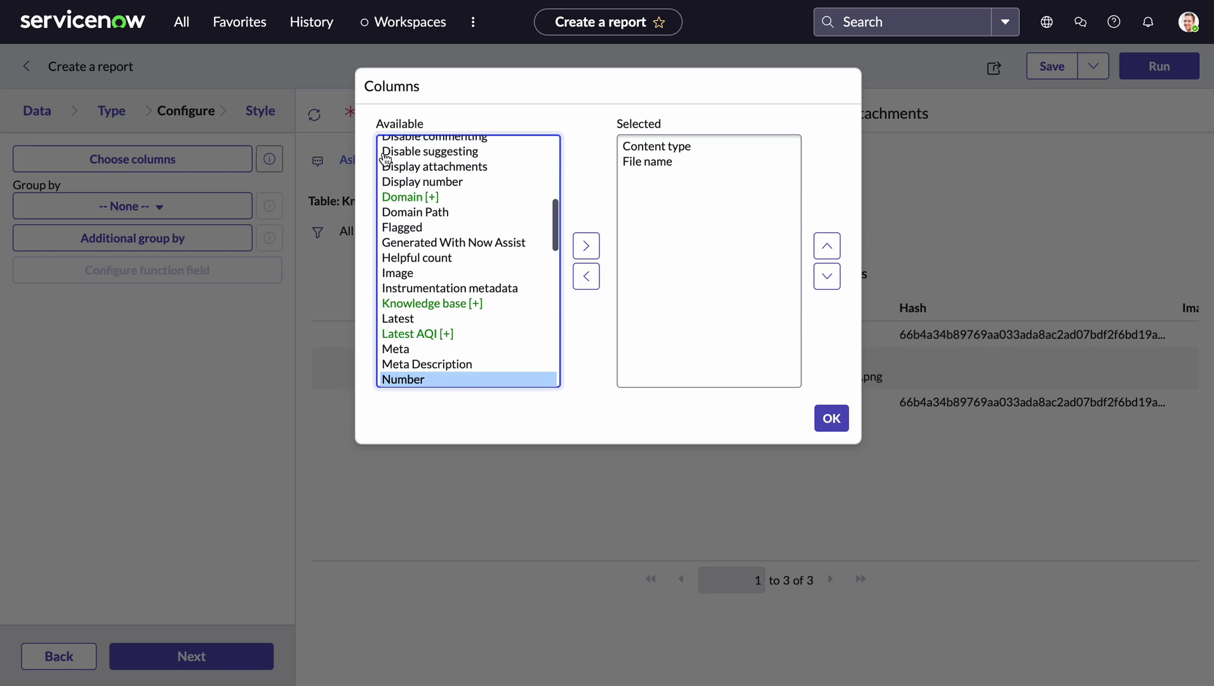
pyautogui.scroll(-2, 457, 246)
pyautogui.click(586, 246)
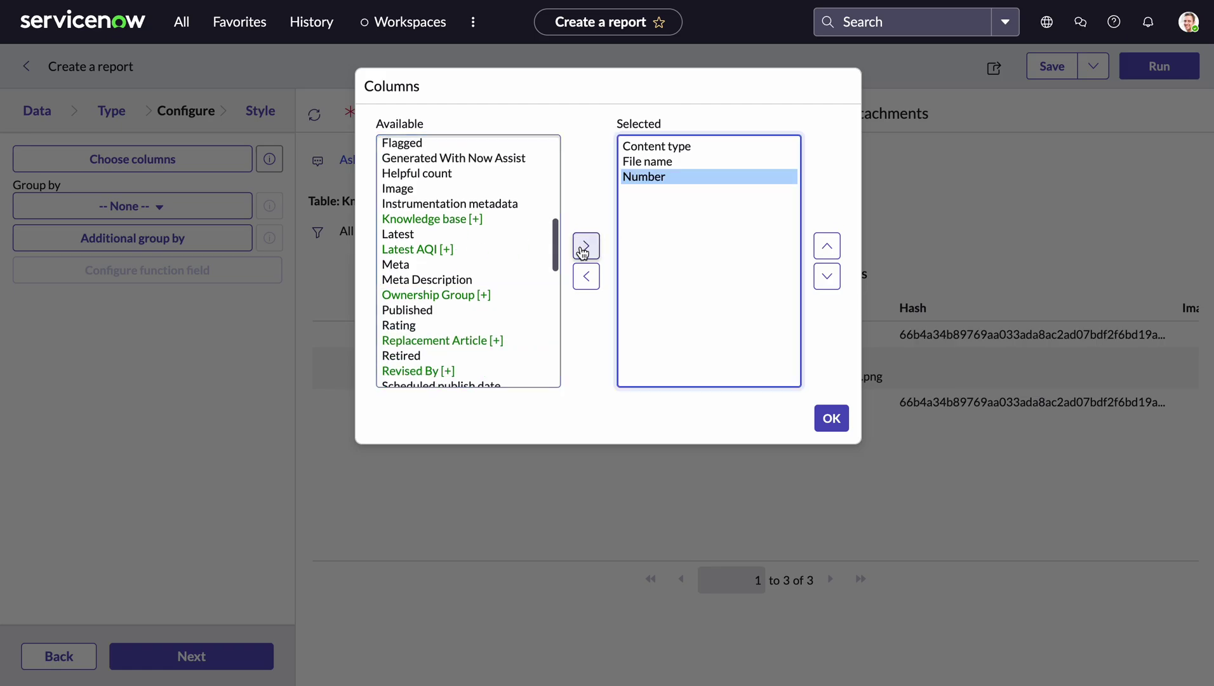
pyautogui.click(827, 246)
pyautogui.click(827, 247)
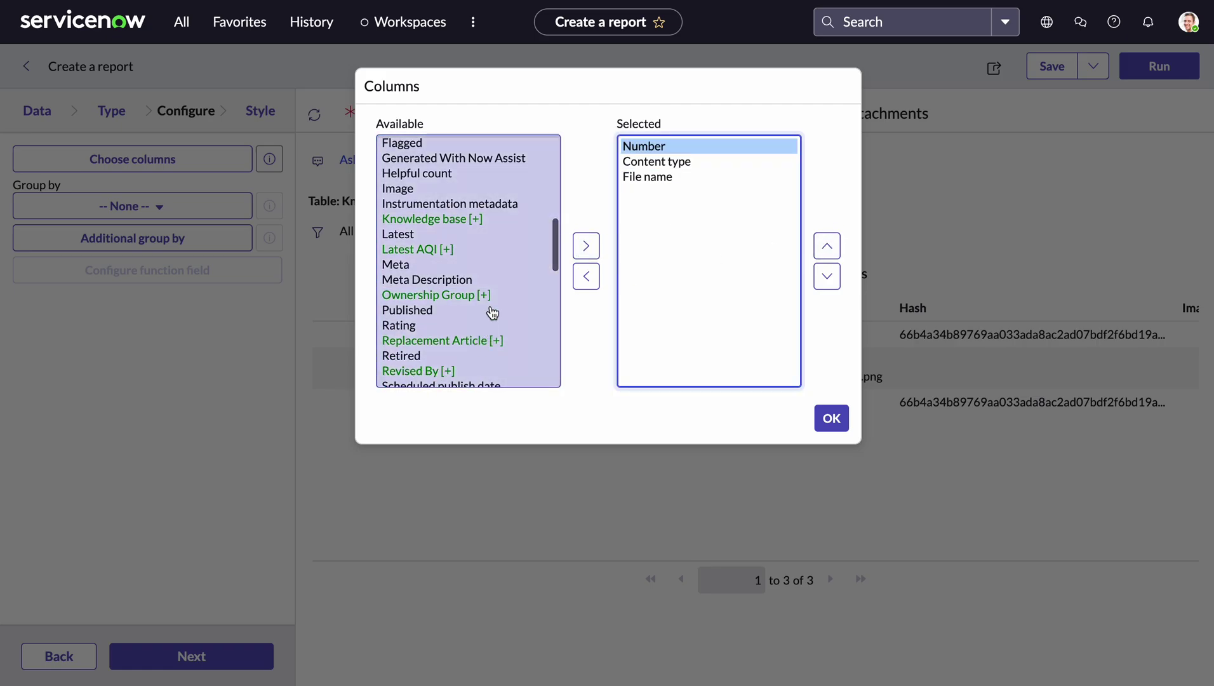
# - Add the Knowledge base column to the report and place it directly after Number
pyautogui.scroll(-2, 493, 312)
pyautogui.scroll(2, 496, 266)
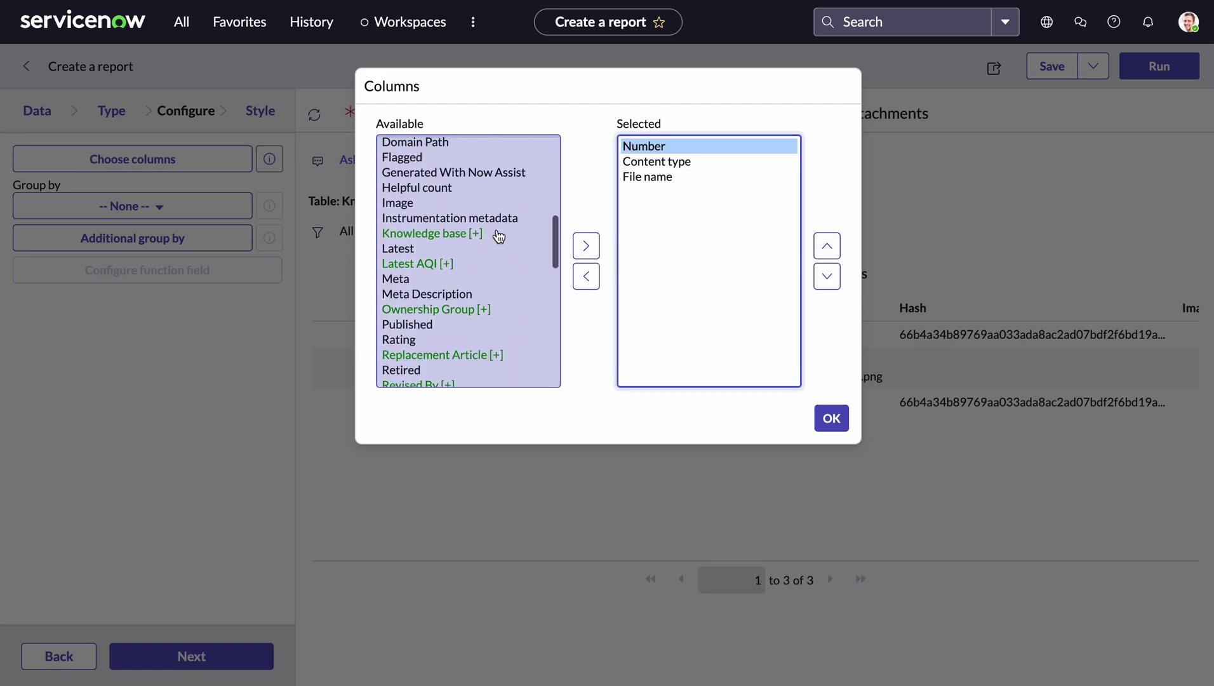
pyautogui.scroll(5, 453, 200)
pyautogui.click(442, 208)
pyautogui.press('k')
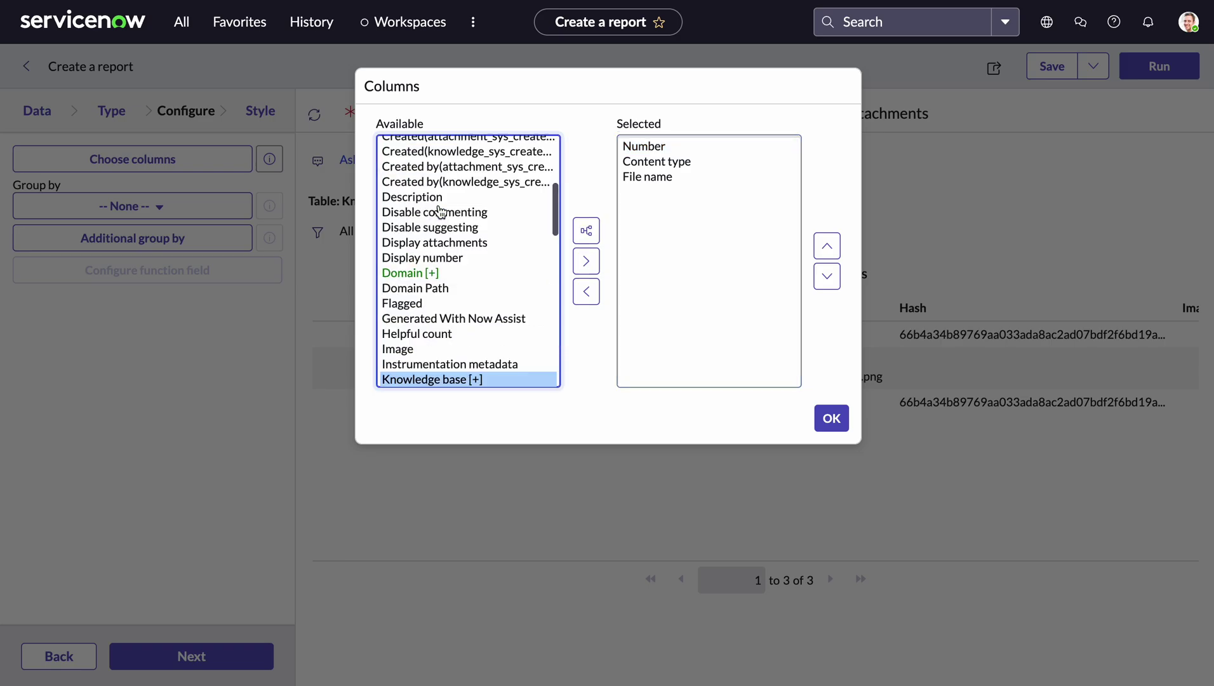
pyautogui.click(586, 261)
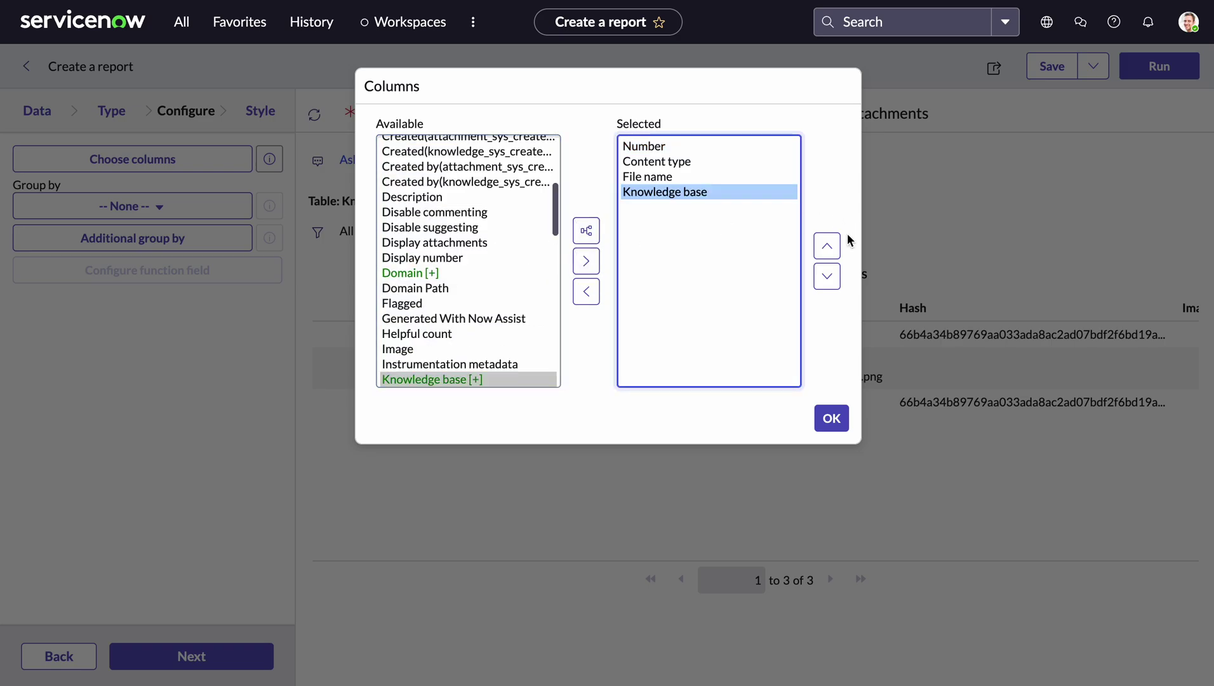
pyautogui.click(827, 246)
pyautogui.click(827, 246)
# - Add the Sys ID(knowledge_sys_id) column and place it between Number and Knowledge base
pyautogui.scroll(-3, 432, 286)
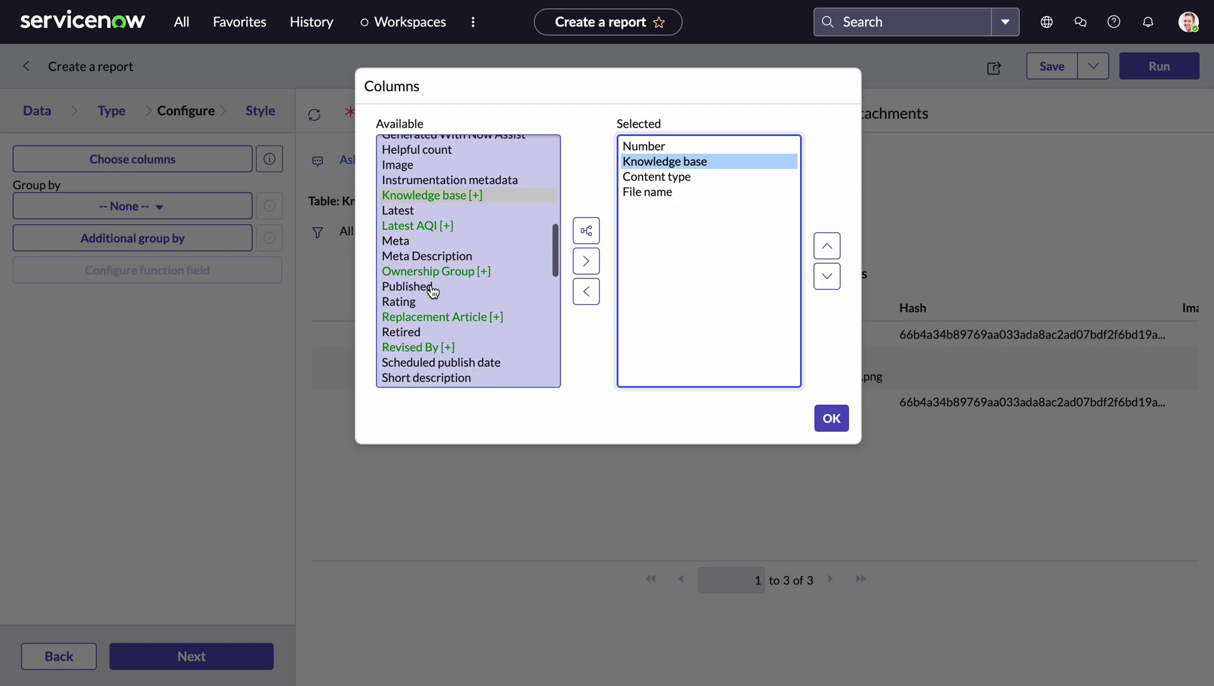
pyautogui.scroll(-5, 480, 303)
pyautogui.scroll(3, 479, 303)
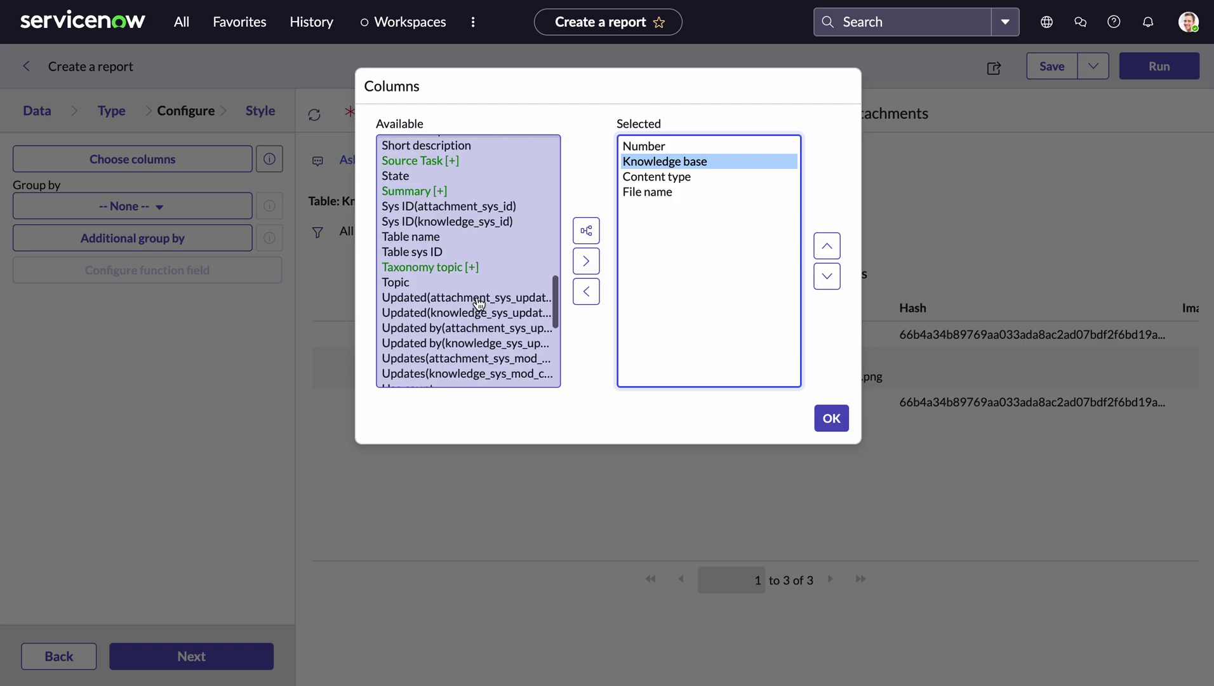
pyautogui.click(477, 210)
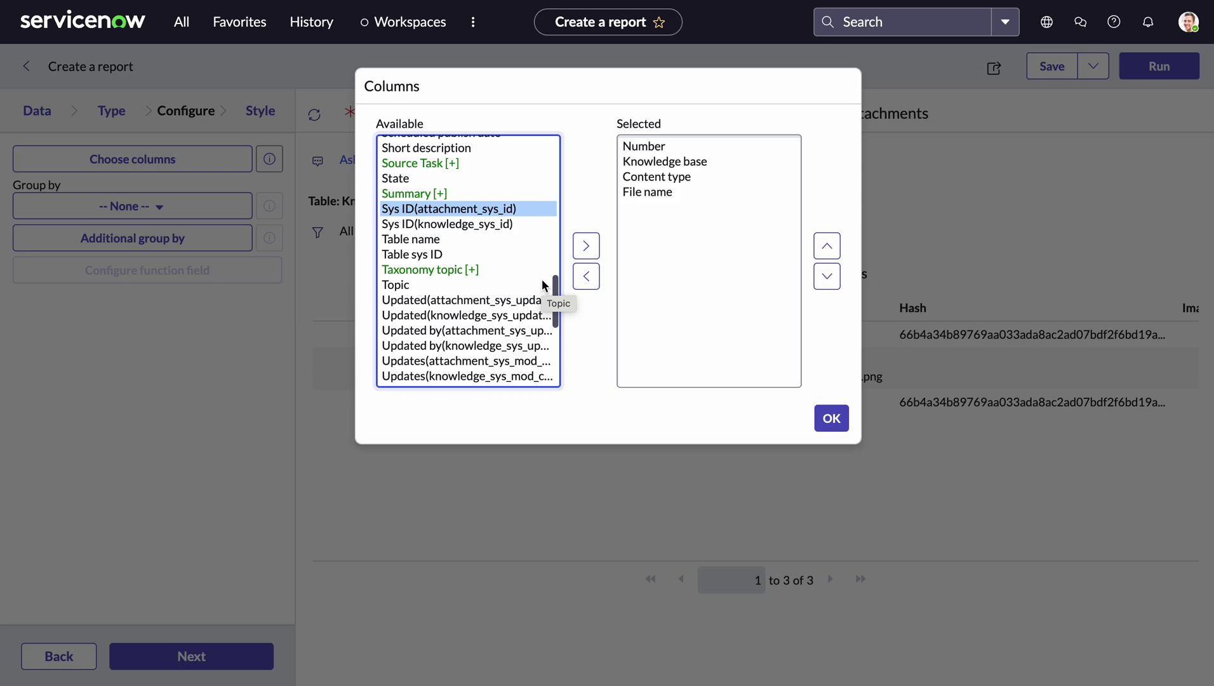
pyautogui.click(514, 224)
pyautogui.click(586, 246)
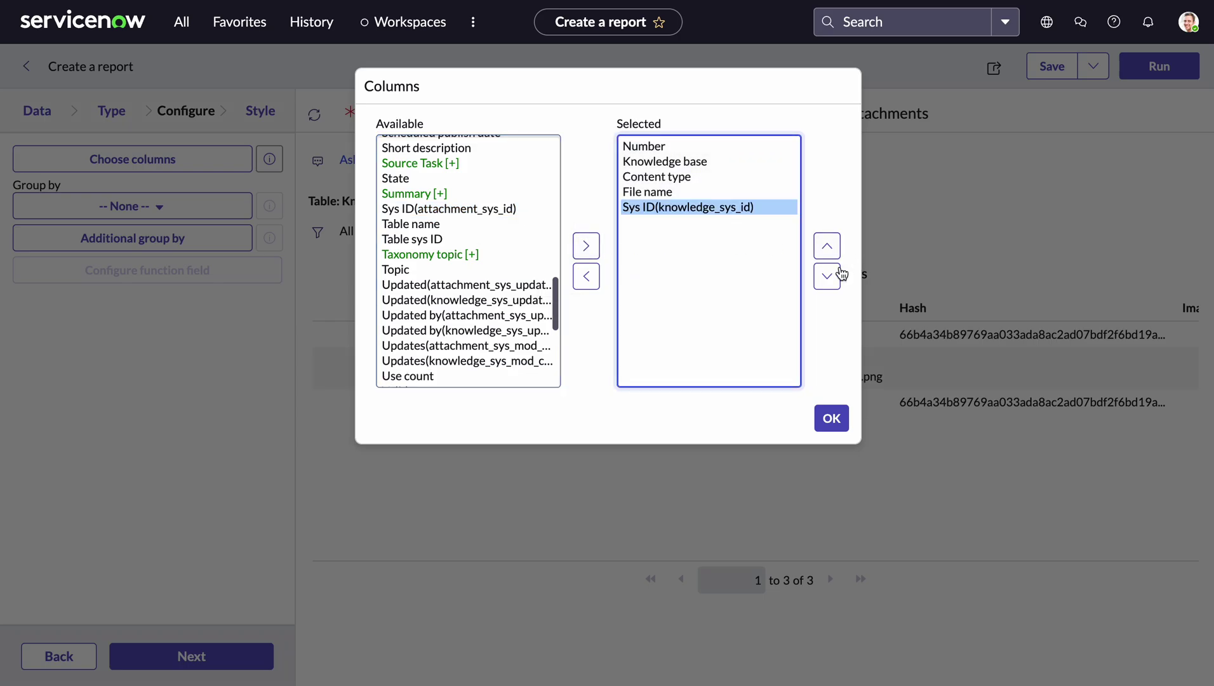
pyautogui.click(828, 245)
pyautogui.click(829, 245)
pyautogui.click(829, 246)
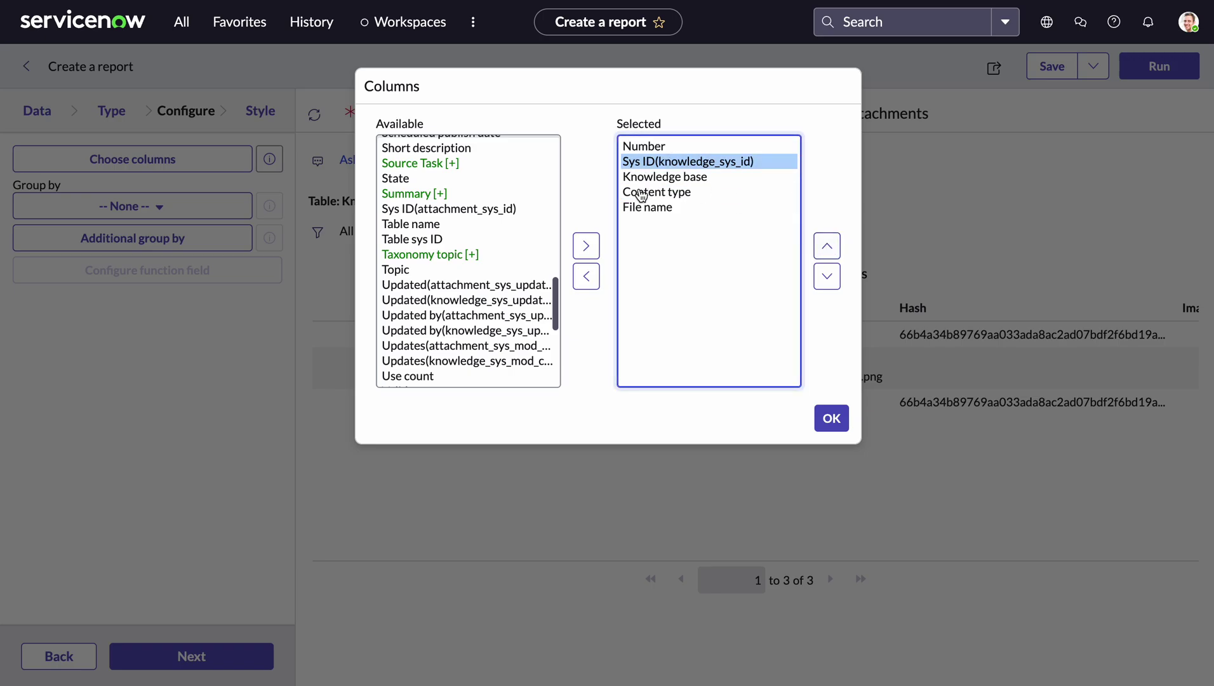
# - Add the Sys ID(attachment_sys_id) column as the last one and reorder Content type to follow File name
pyautogui.click(447, 209)
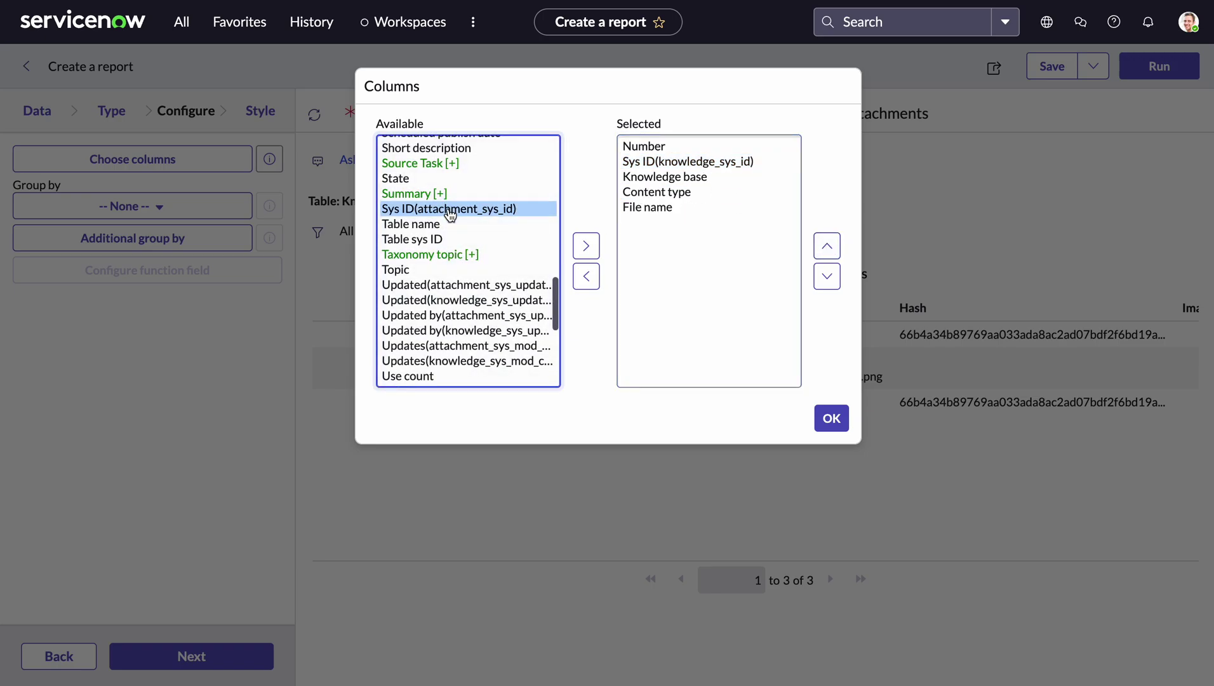
pyautogui.click(586, 246)
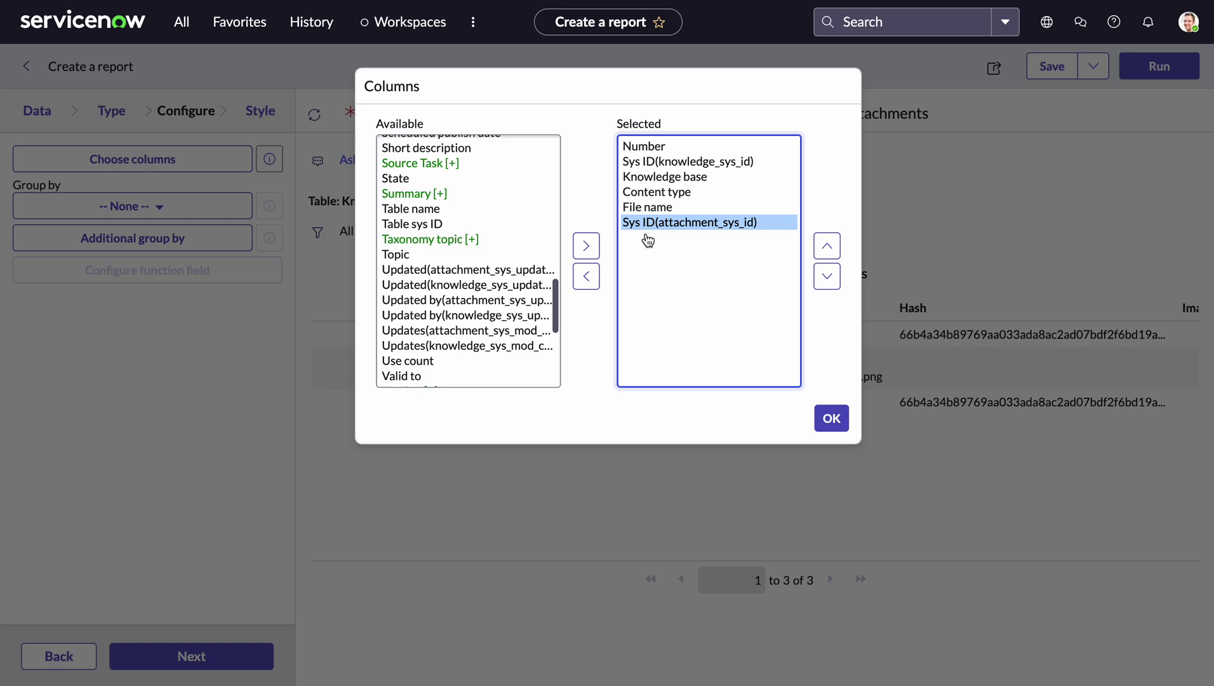
pyautogui.click(665, 192)
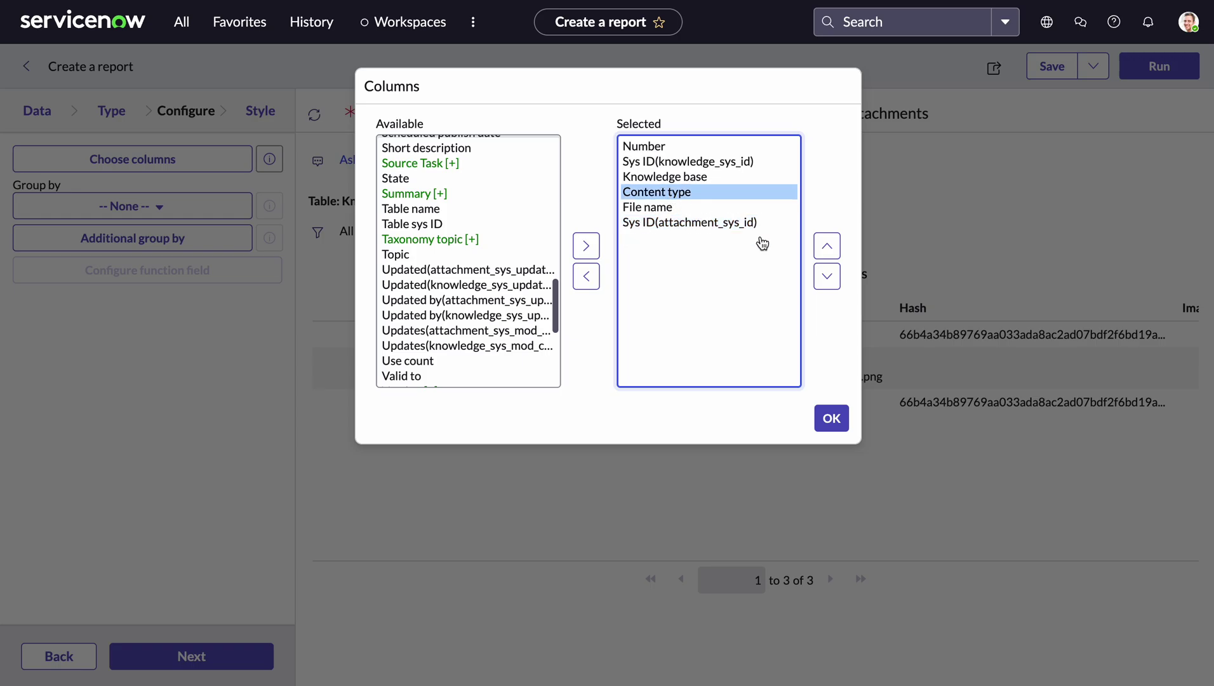
pyautogui.click(827, 280)
# - Look through the available columns, add Size bytes and place it between Content type and Sys ID(attachment_sys_id)
pyautogui.scroll(5, 540, 324)
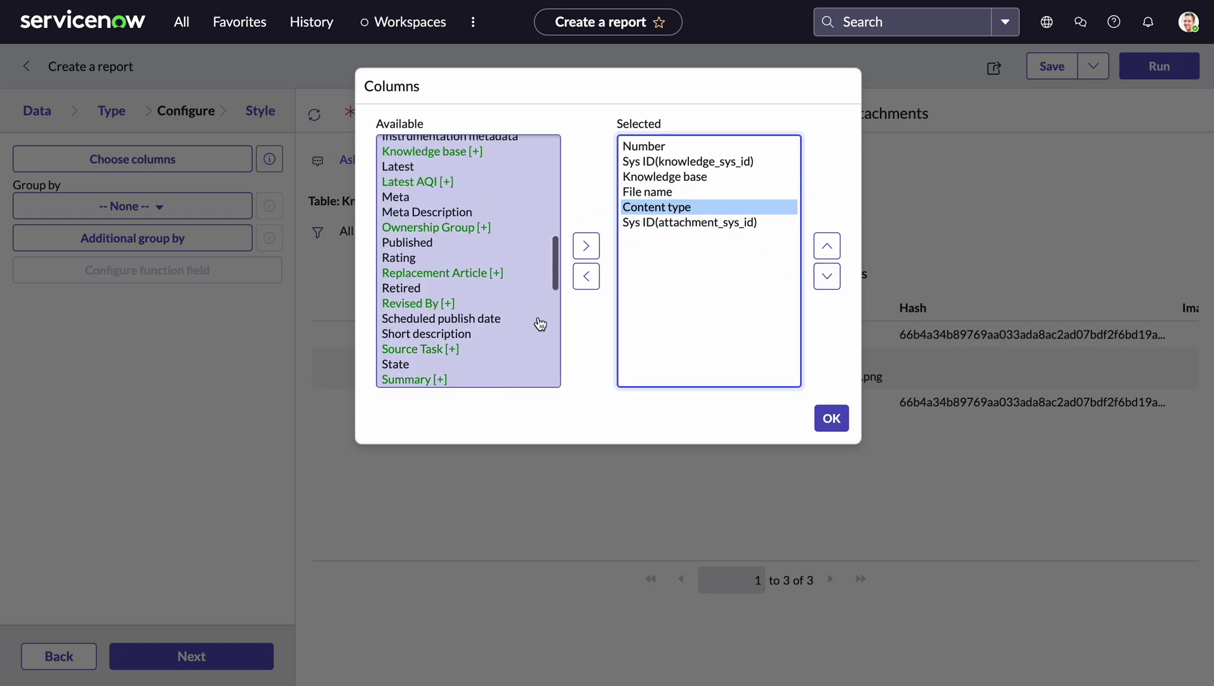
pyautogui.scroll(4, 540, 324)
pyautogui.scroll(-1, 540, 324)
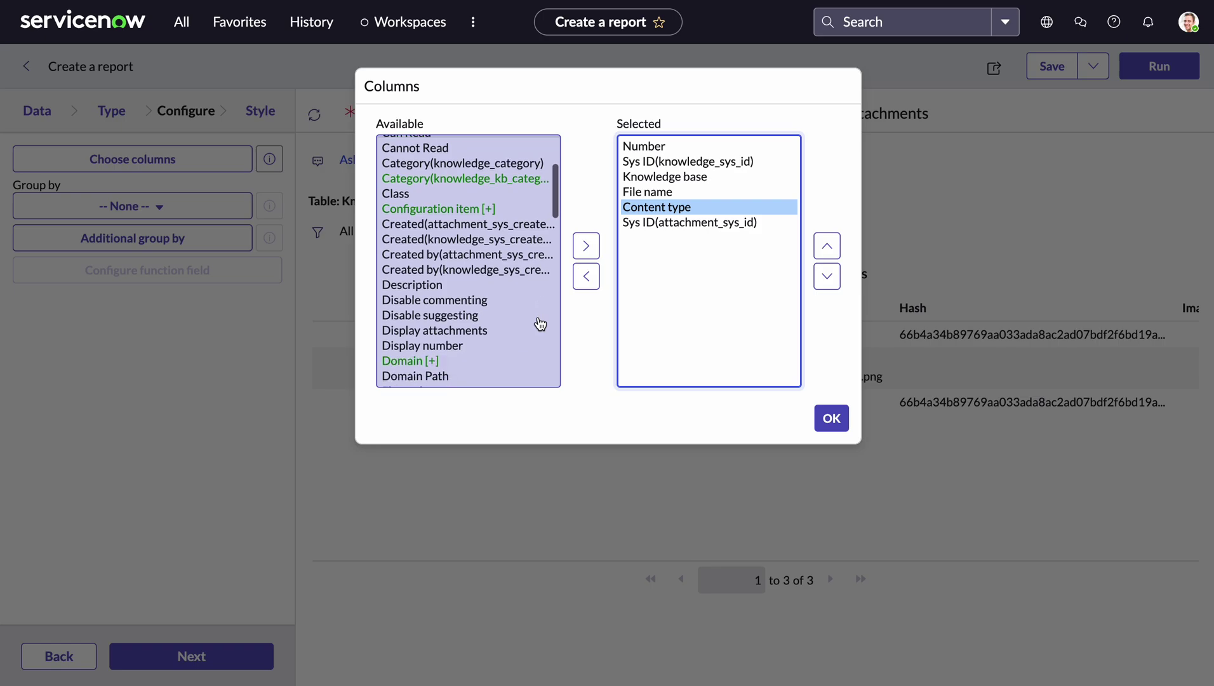
pyautogui.scroll(4, 540, 324)
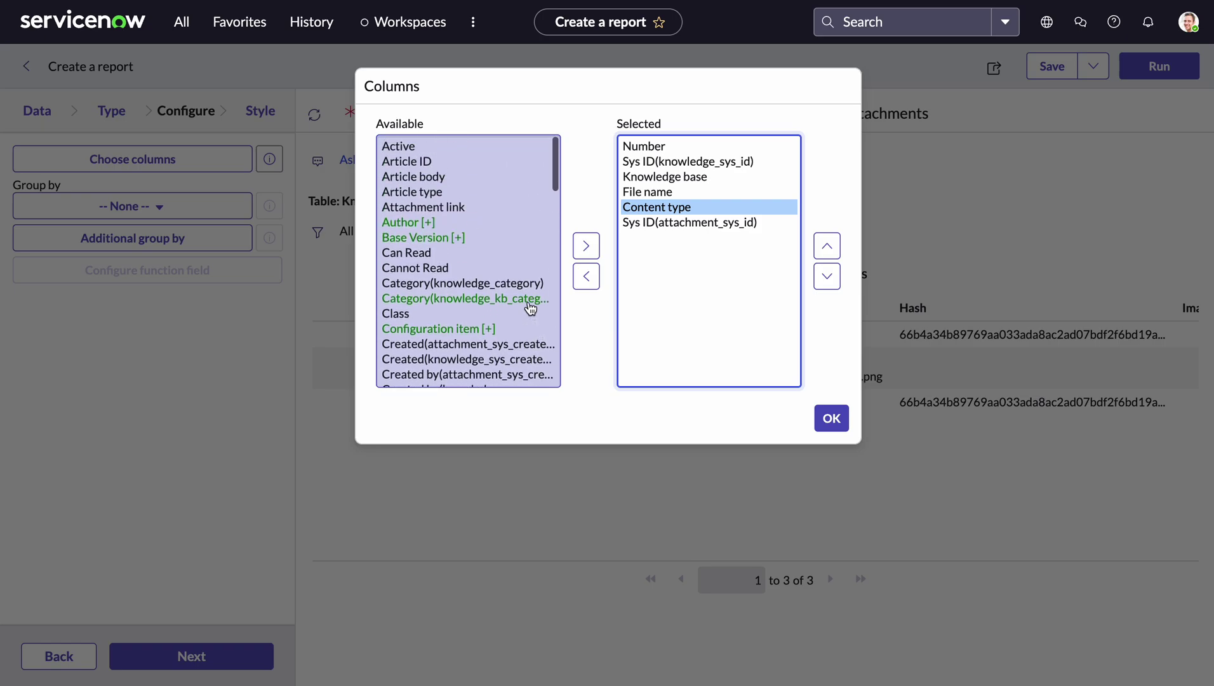
pyautogui.scroll(-10, 522, 296)
pyautogui.scroll(-10, 522, 298)
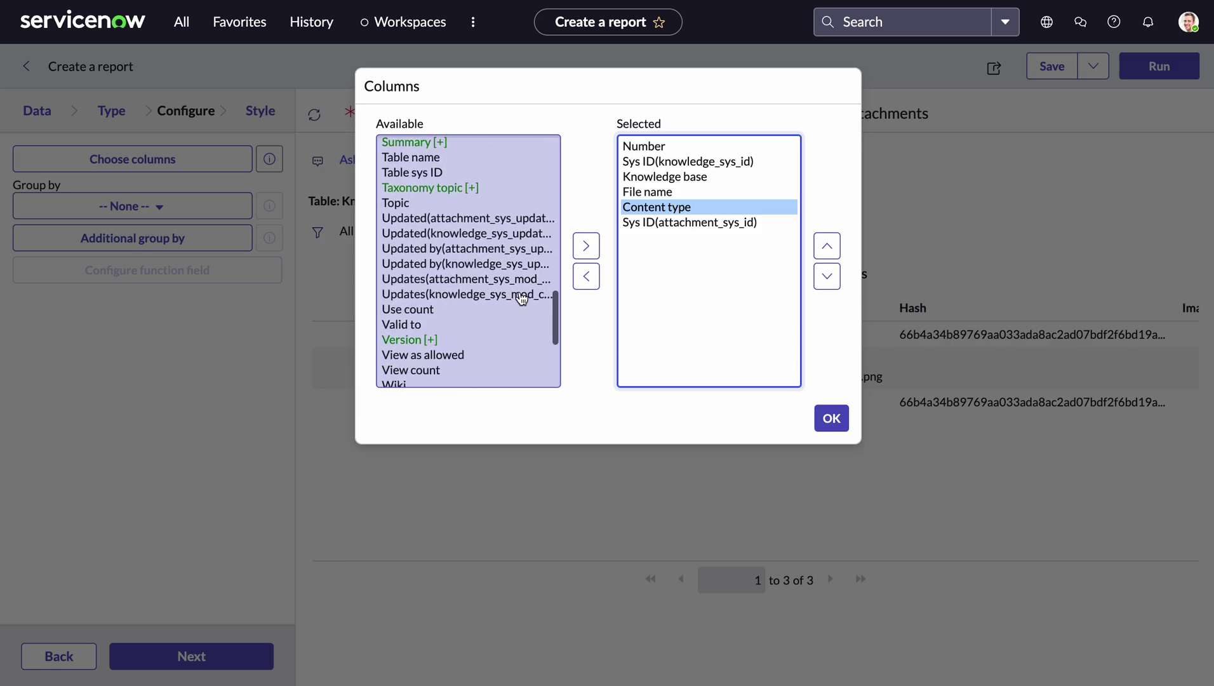
pyautogui.scroll(-5, 522, 299)
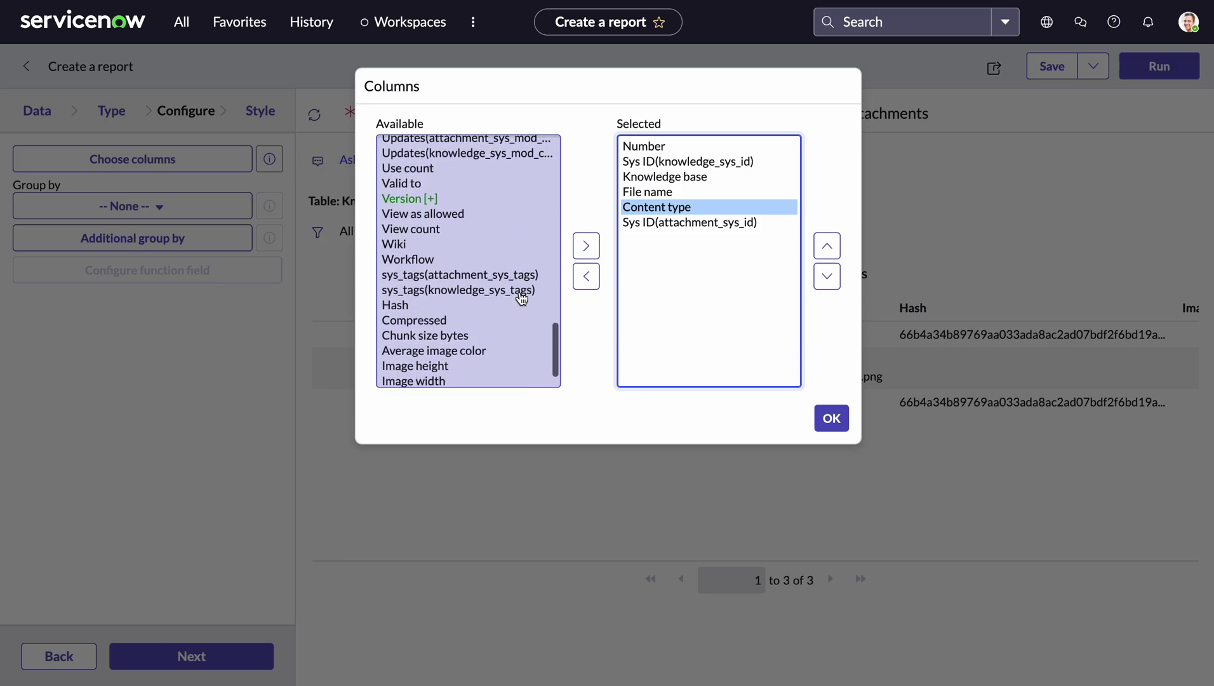
pyautogui.scroll(-1, 522, 298)
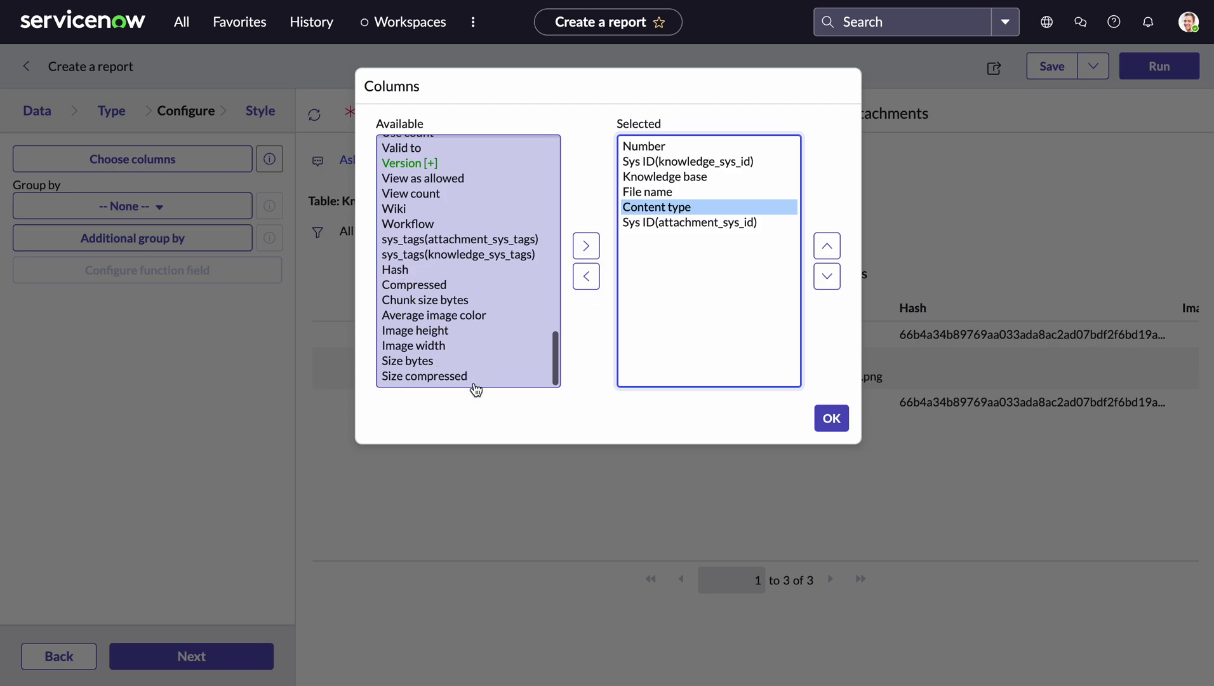
pyautogui.click(426, 362)
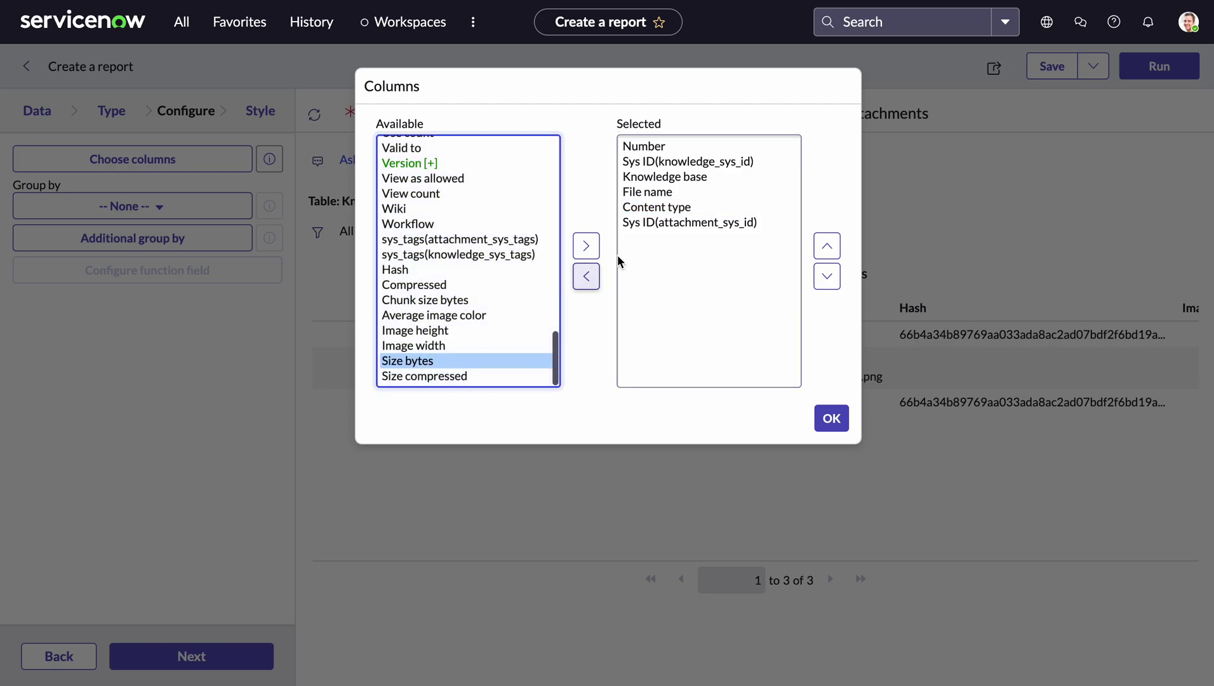
pyautogui.click(586, 245)
pyautogui.click(826, 245)
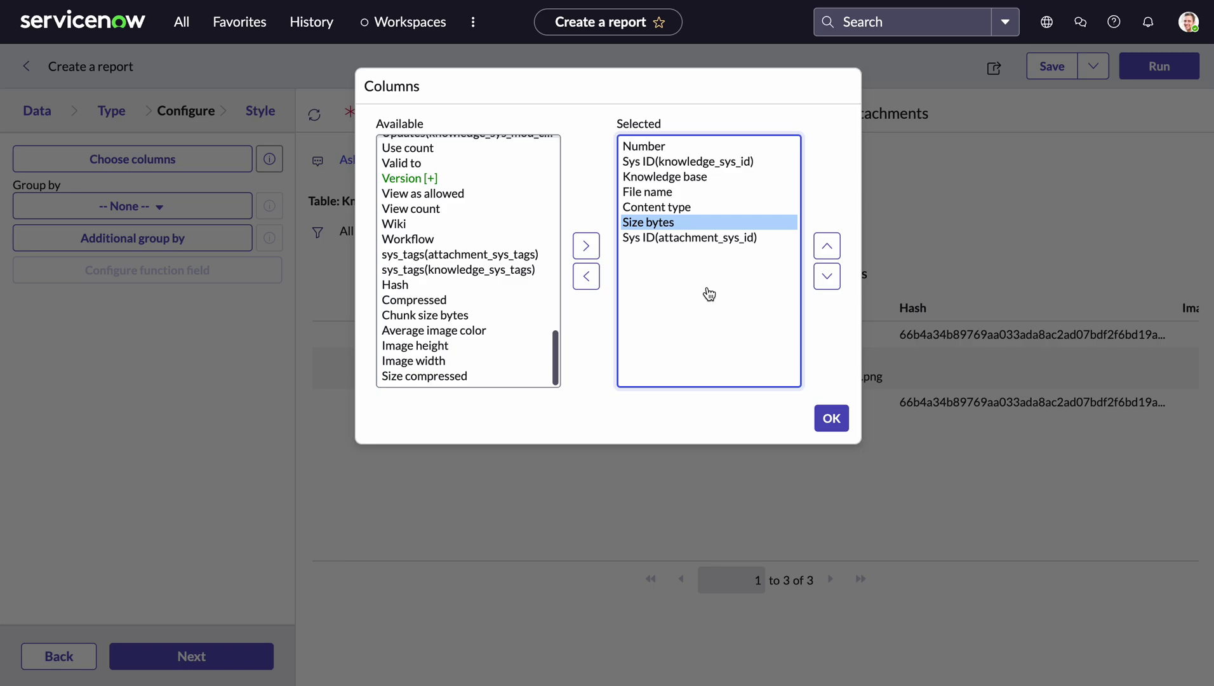
# - Accept the column selection, then run the report with the new columns and save it
pyautogui.click(838, 423)
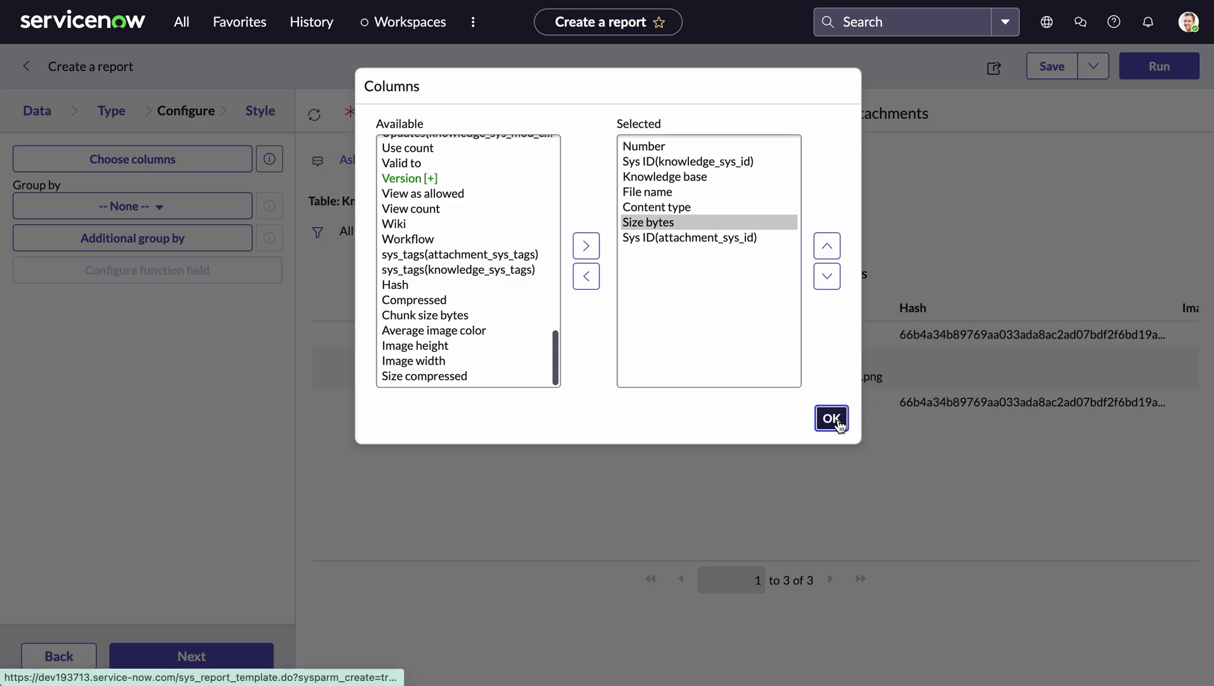
pyautogui.click(1159, 66)
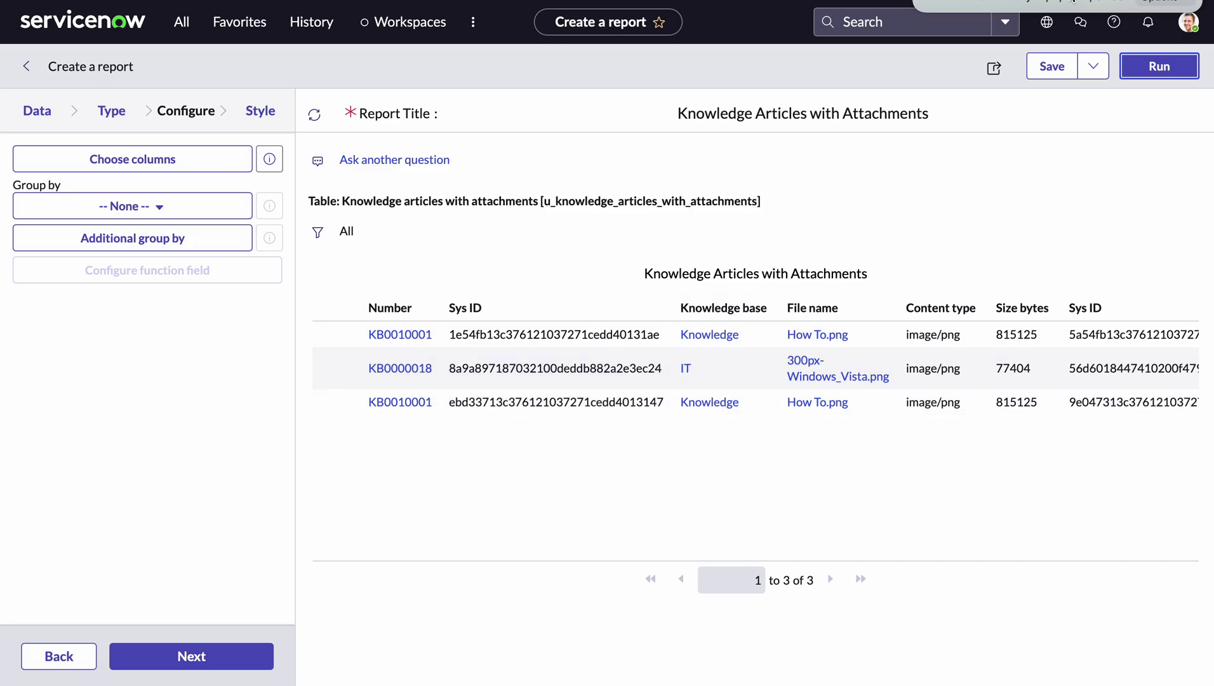
pyautogui.click(1053, 66)
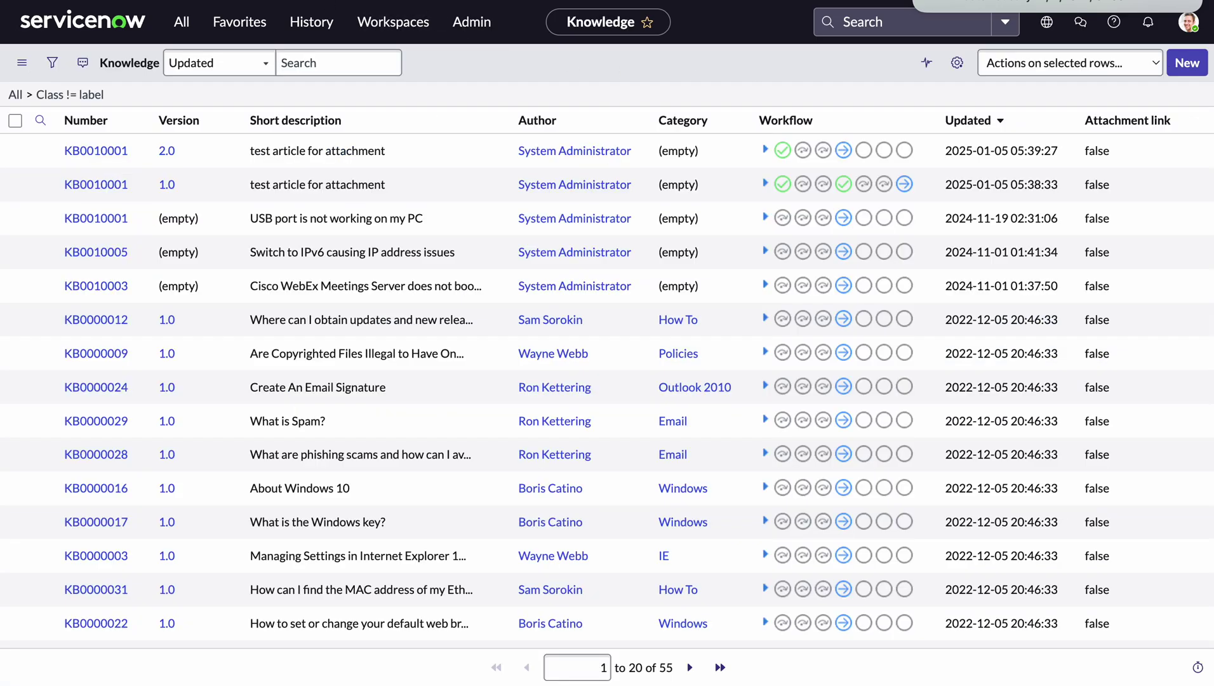
# - Find the Database Views list by filtering the navigator for "database view" and open the u_knowledge_articles_with_attachments record
pyautogui.click(181, 21)
pyautogui.click(206, 74)
pyautogui.write('d')
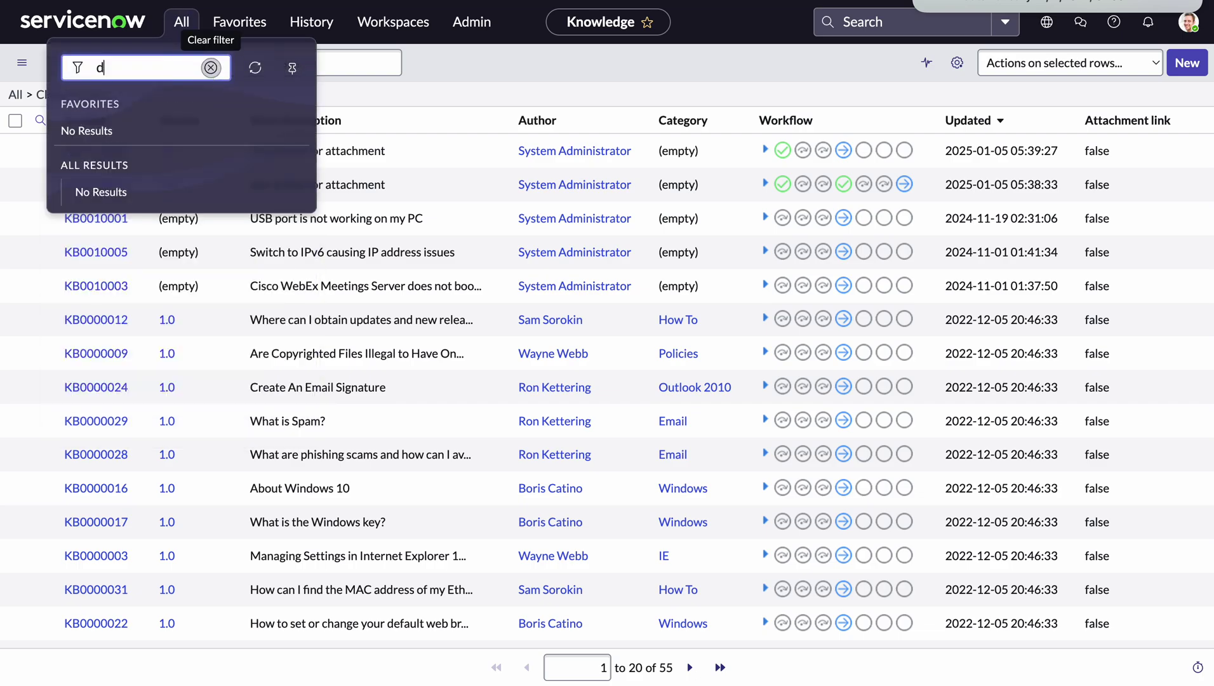
pyautogui.write('atabase view')
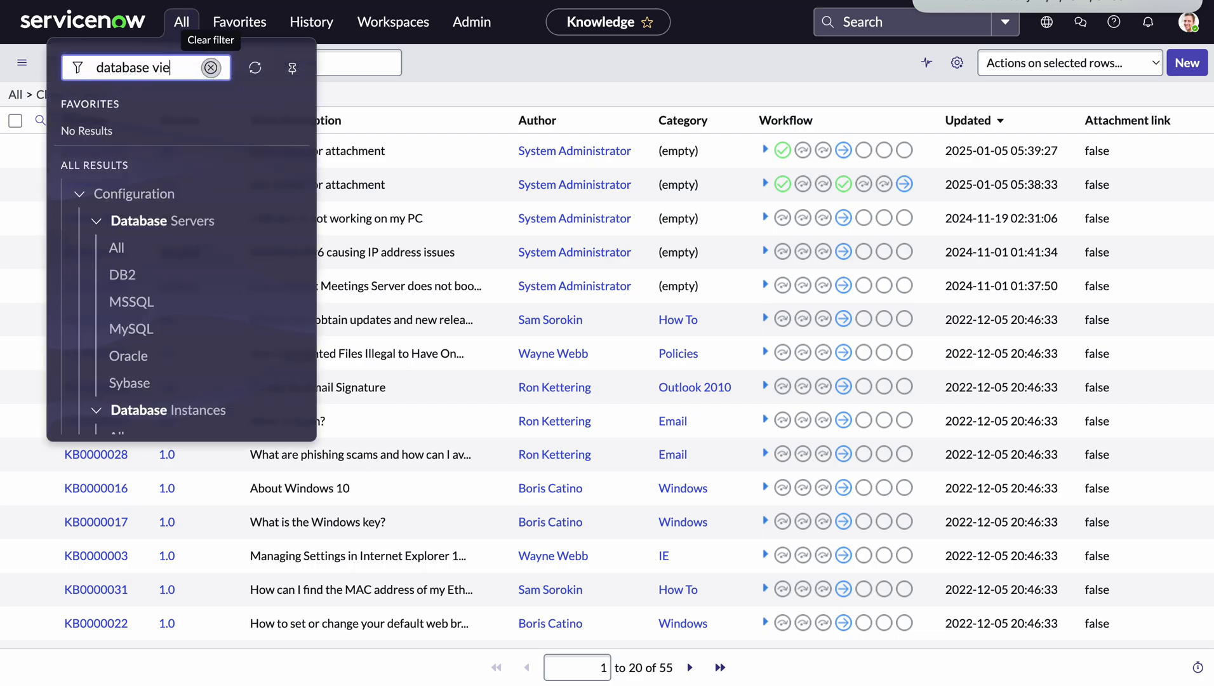
pyautogui.click(155, 227)
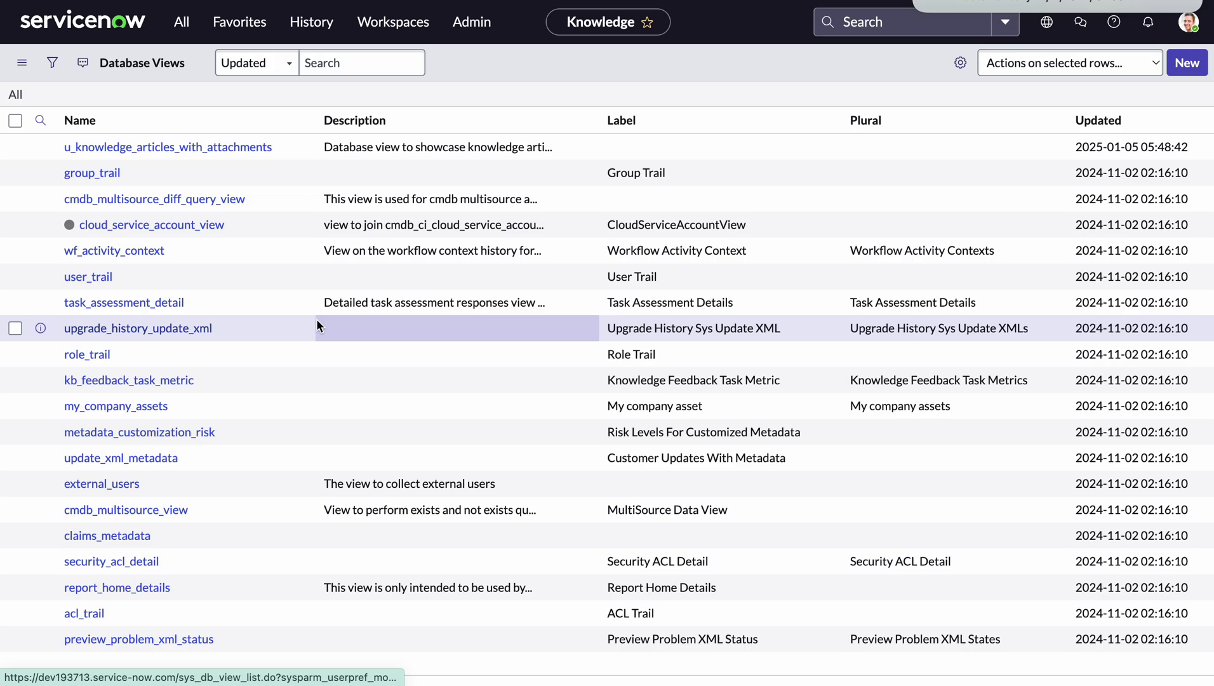
pyautogui.click(170, 150)
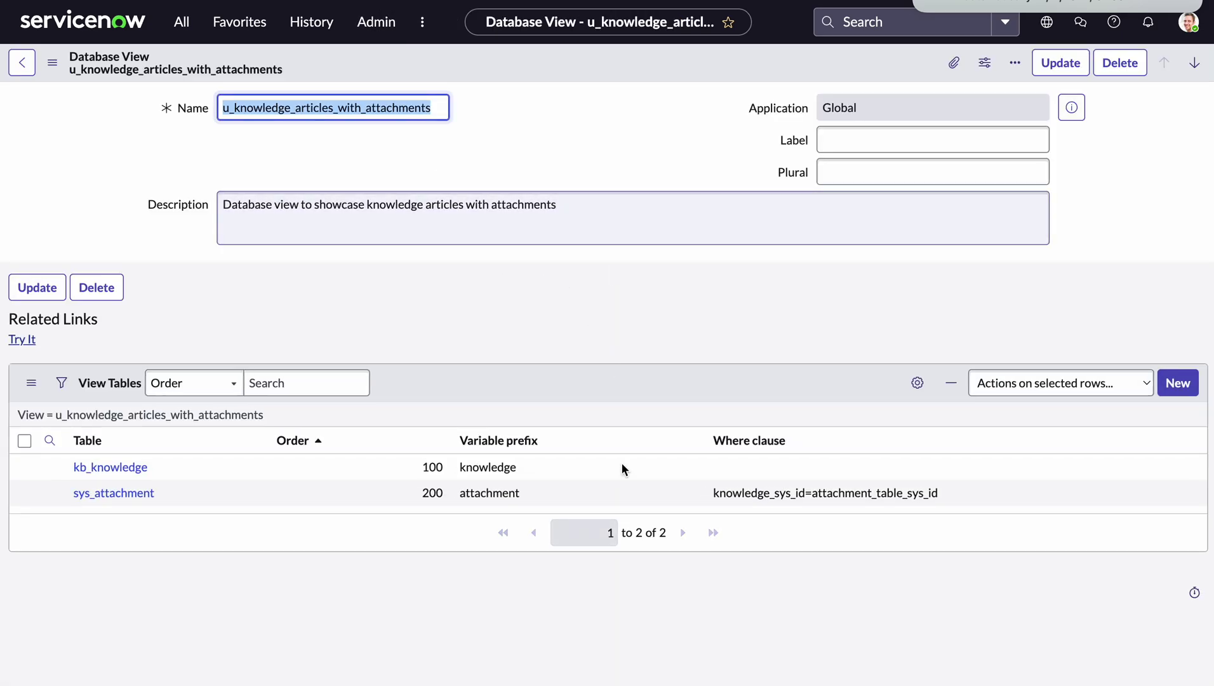
# - Open the sys_attachment view table and examine both sides of its where clause joining knowledge articles to attachments
pyautogui.click(100, 494)
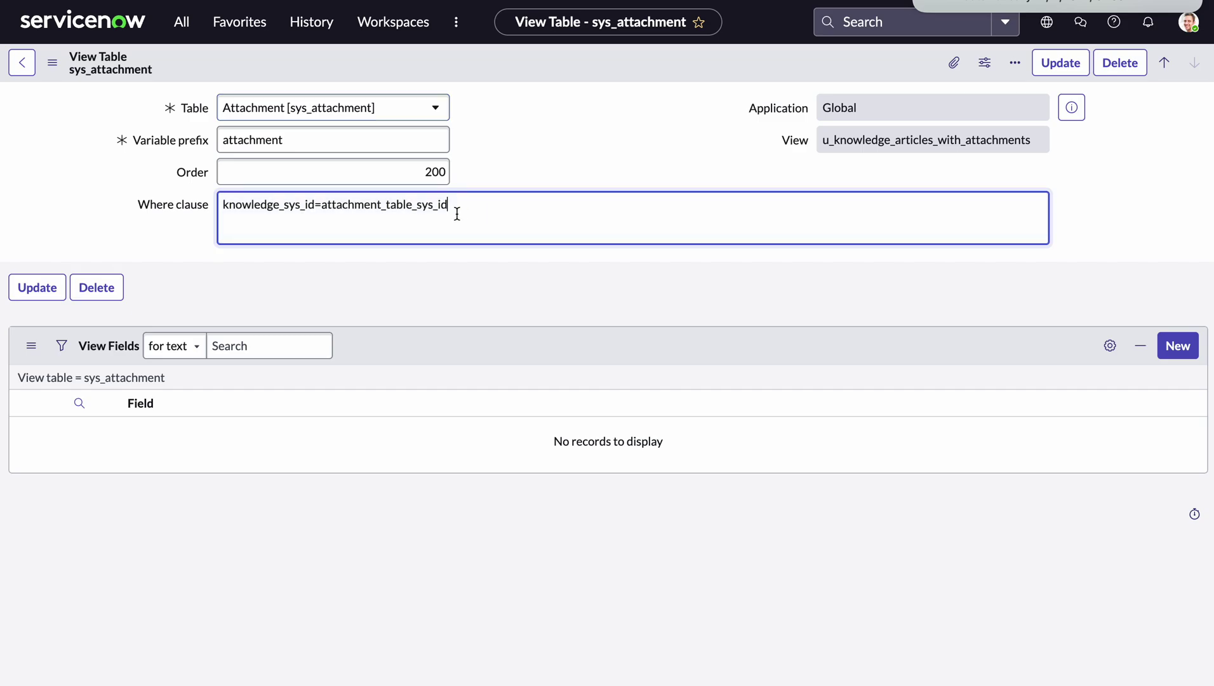
pyautogui.moveTo(454, 210); pyautogui.dragTo(398, 203)
pyautogui.click(291, 222)
pyautogui.moveTo(223, 203); pyautogui.dragTo(306, 204)
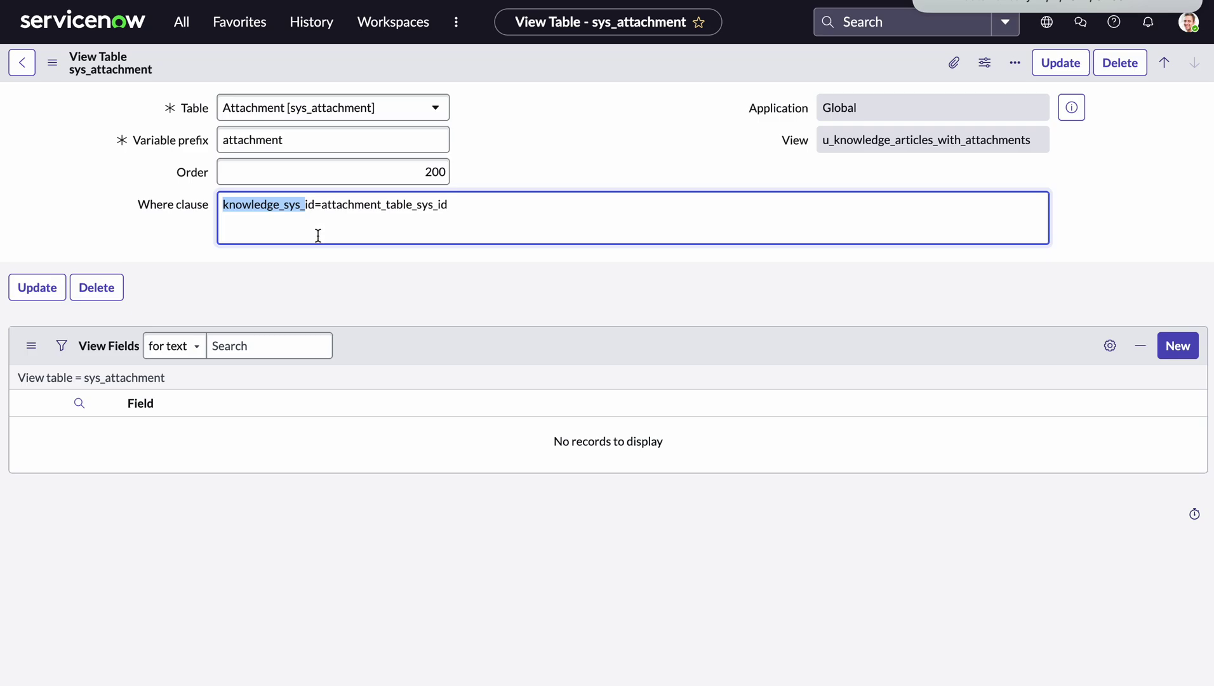
pyautogui.moveTo(447, 204); pyautogui.dragTo(323, 207)
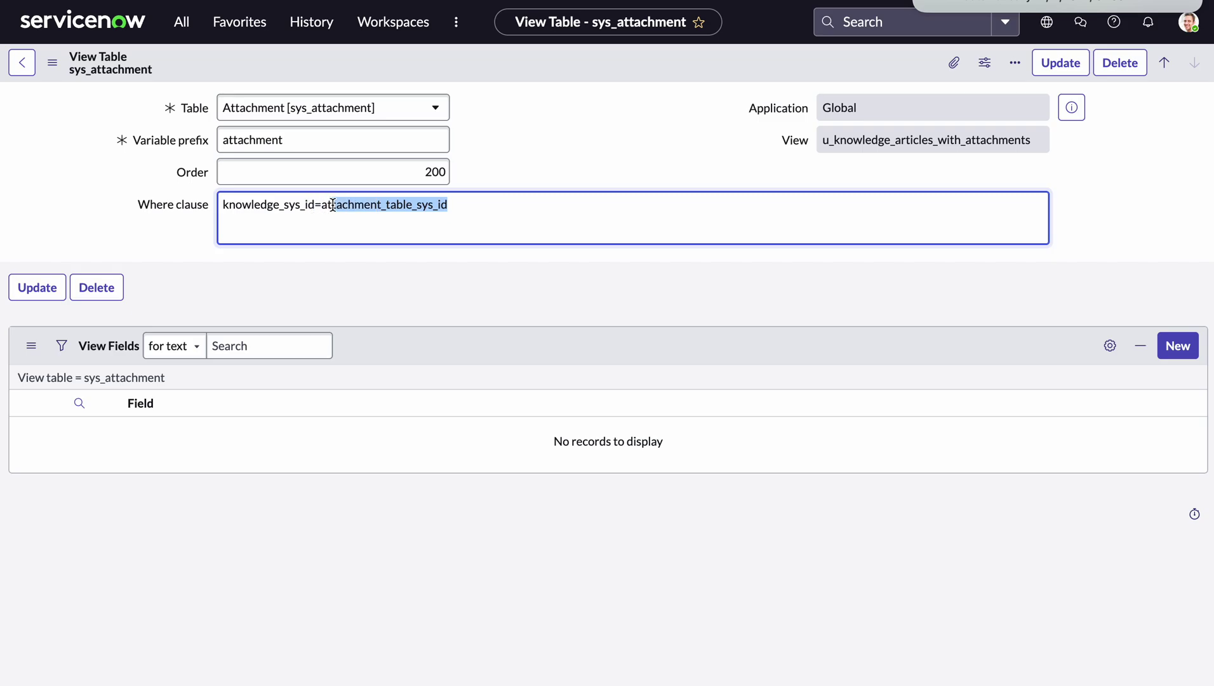
pyautogui.click(364, 207)
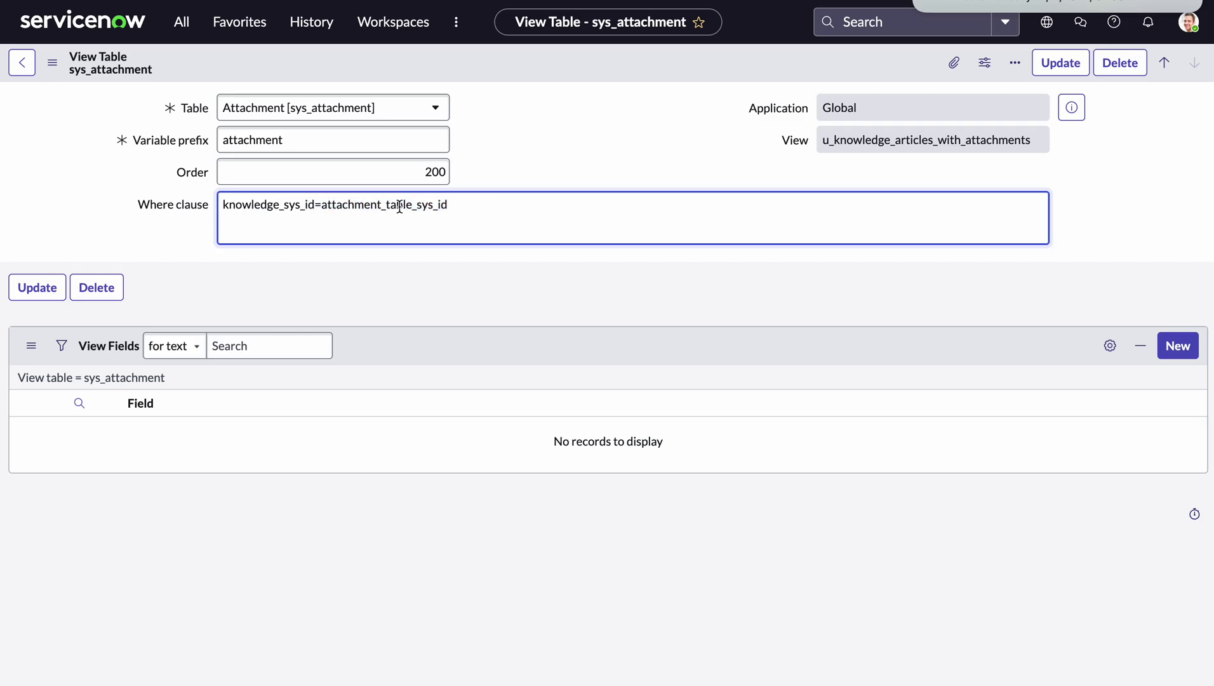
pyautogui.doubleClick(369, 206)
pyautogui.click(400, 205)
pyautogui.moveTo(781, 2)
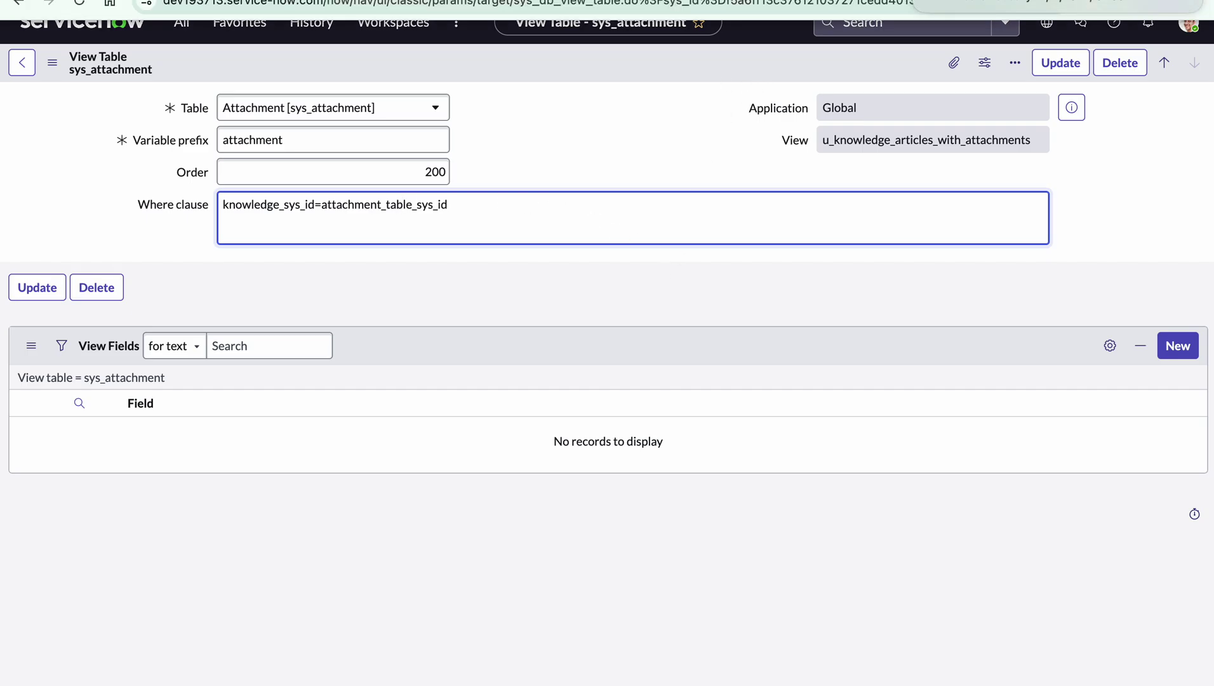